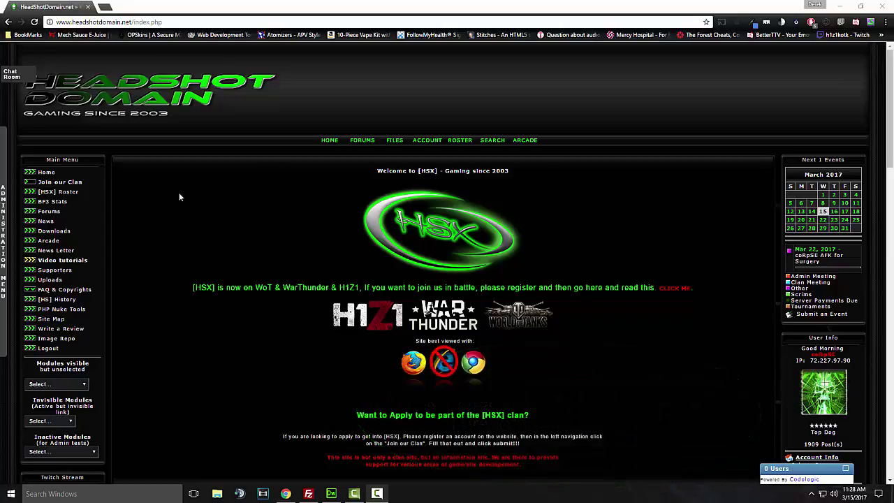
# Step: Open the HoneyPot V2.2 - Evo Xtreme Only entry in the site's file repository
pyautogui.scroll(-3, 215, 197)
pyautogui.scroll(3, 216, 197)
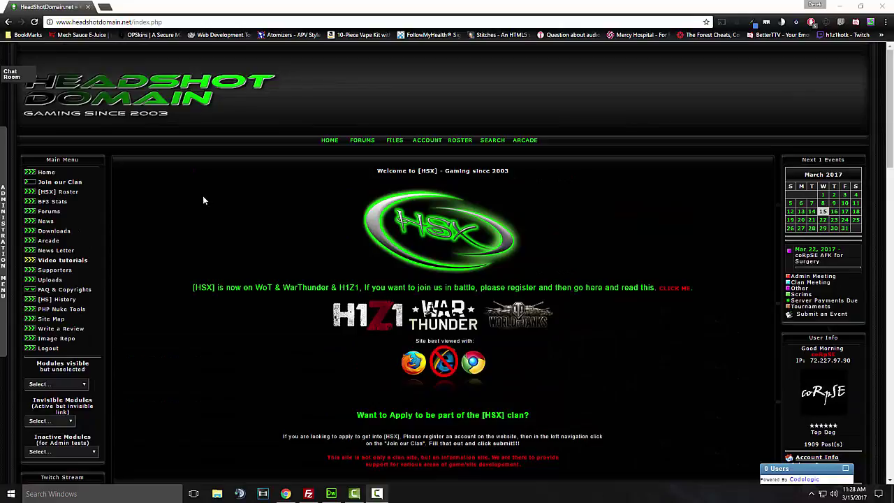
pyautogui.click(395, 140)
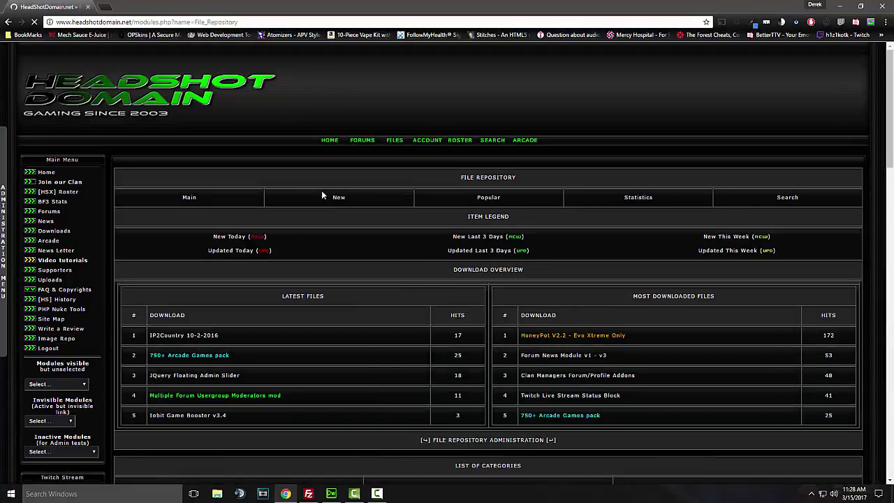
pyautogui.scroll(-2, 321, 194)
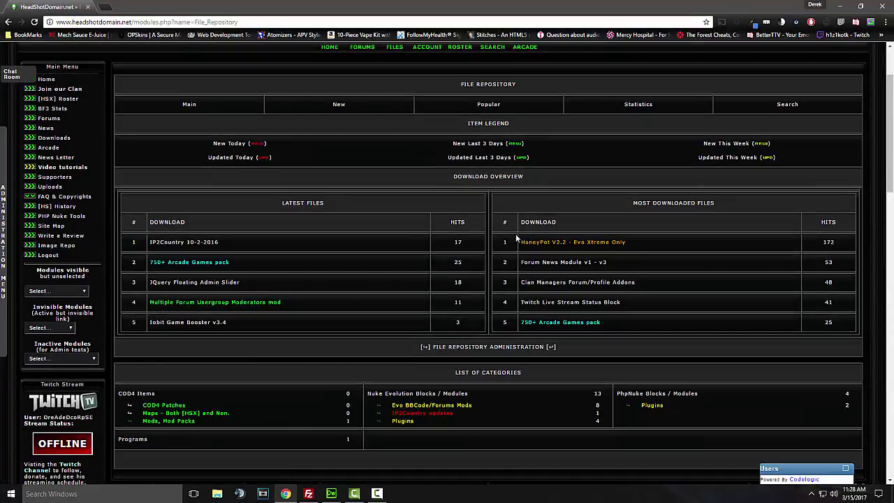
pyautogui.click(571, 242)
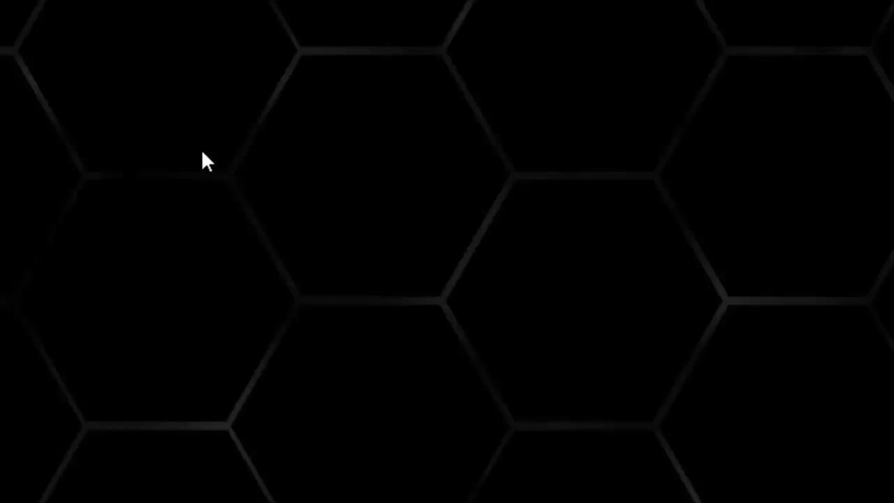
# Step: Read through the HoneyPot V2.2 description, its list of spam checks and the user comments
pyautogui.scroll(-5, 143, 154)
pyautogui.scroll(-8, 79, 154)
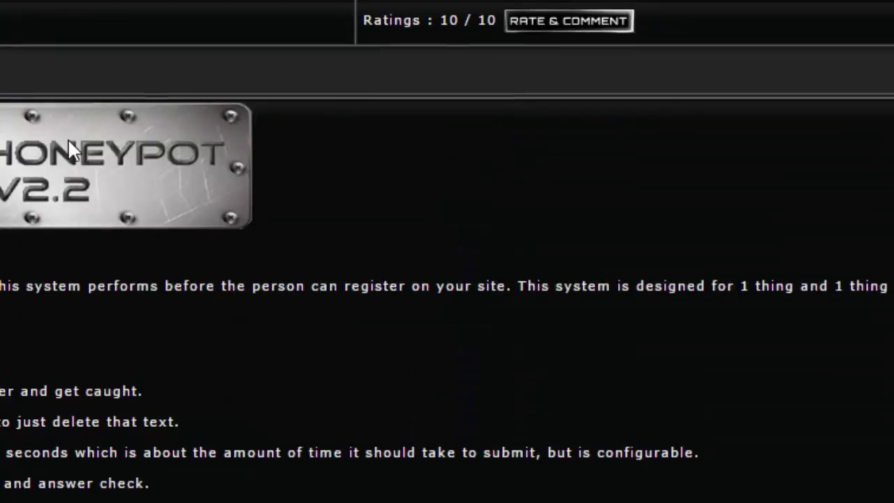
pyautogui.scroll(10, 106, 130)
pyautogui.scroll(-10, 372, 214)
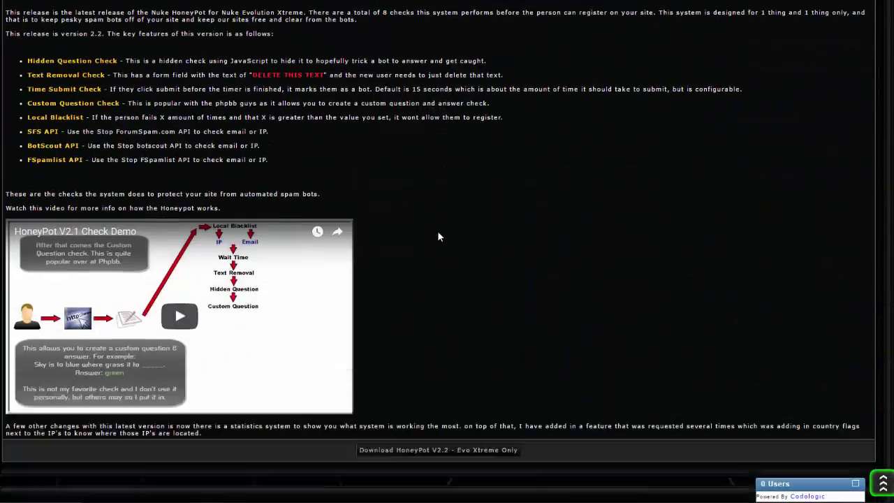
pyautogui.scroll(-2, 438, 236)
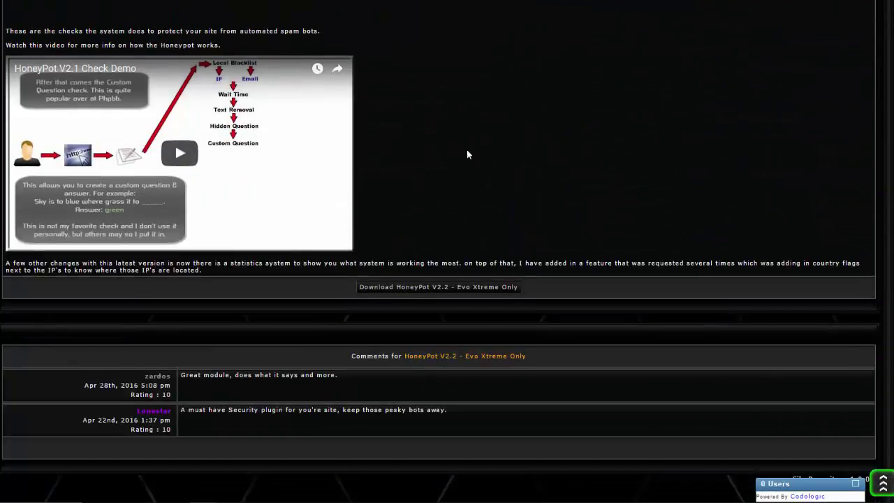
pyautogui.scroll(4, 508, 231)
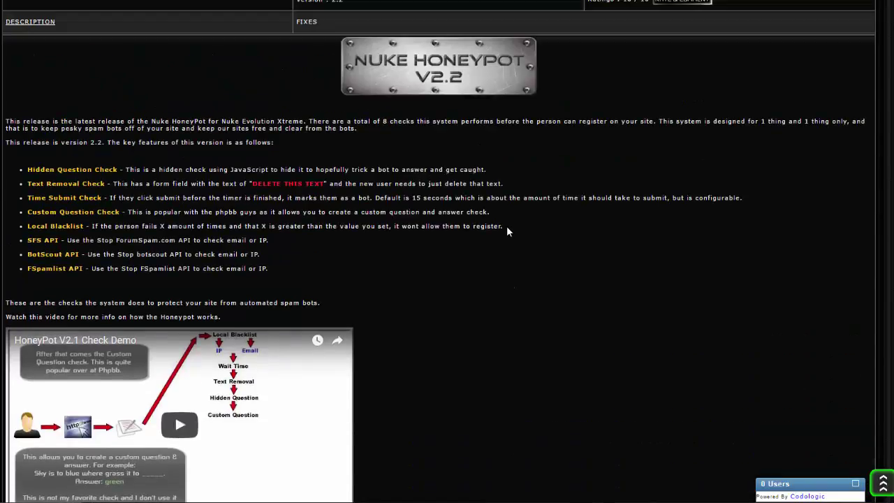
pyautogui.scroll(2, 497, 231)
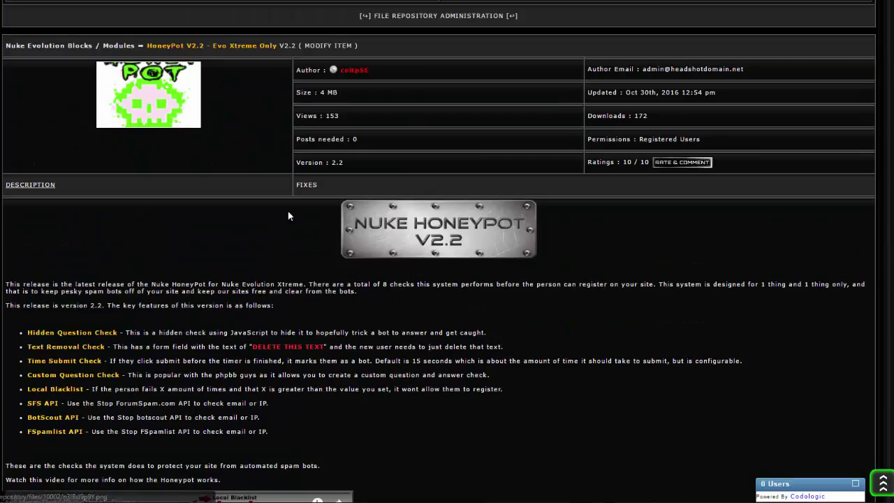
# Step: View the HoneyPot entry's preview image enlarged, and close it
pyautogui.click(149, 105)
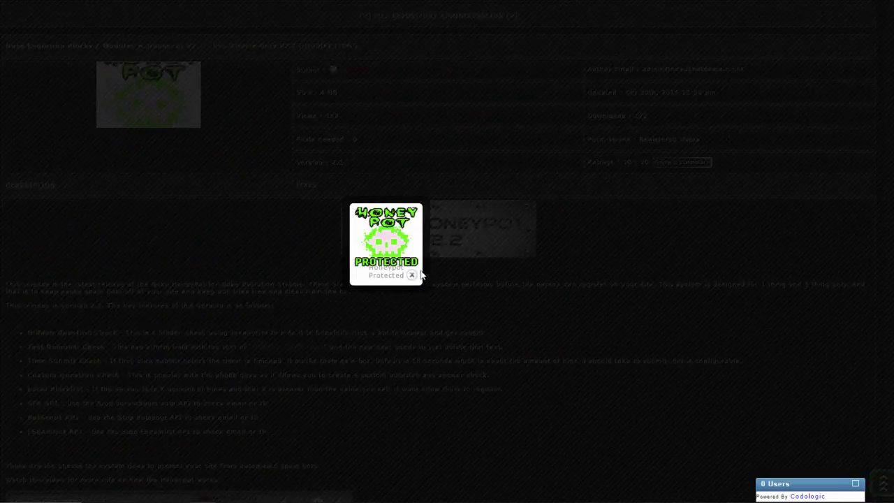
pyautogui.click(411, 276)
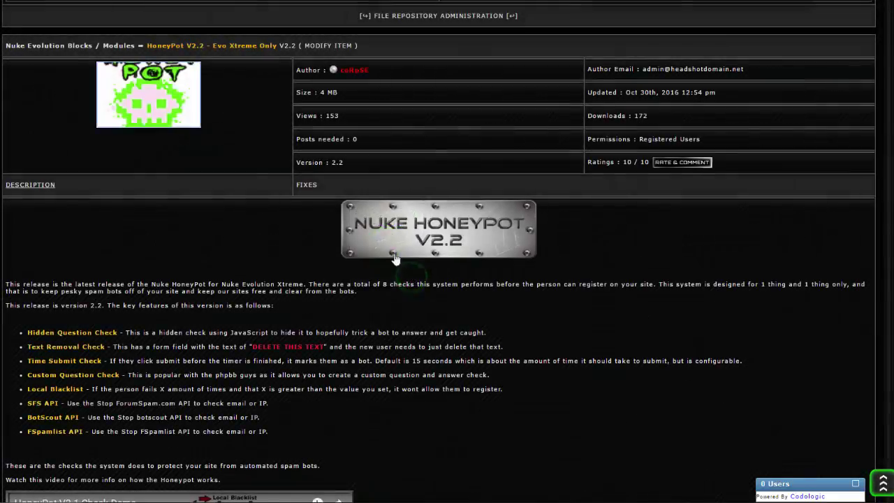
pyautogui.scroll(5, 414, 269)
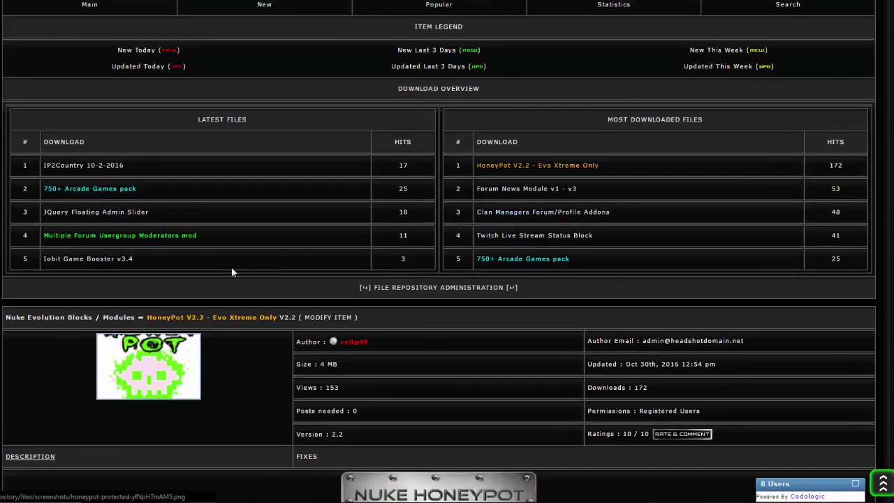
# Step: Look over the repository's download overview and the HoneyPot entry's file details and description
pyautogui.scroll(3, 581, 220)
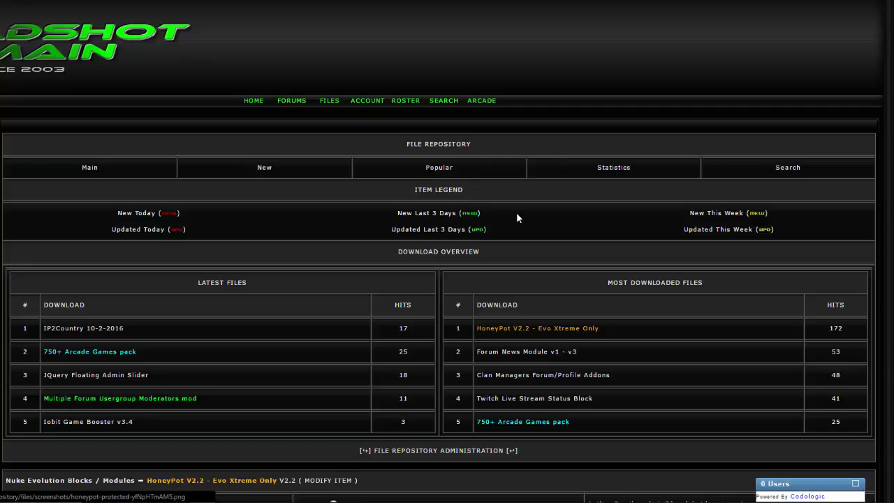
pyautogui.scroll(-4, 516, 212)
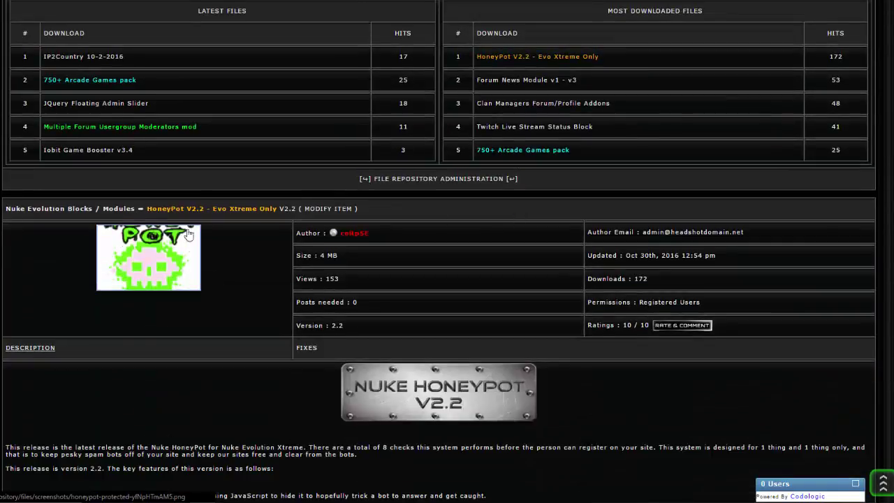
pyautogui.scroll(2, 317, 222)
pyautogui.scroll(3, 322, 209)
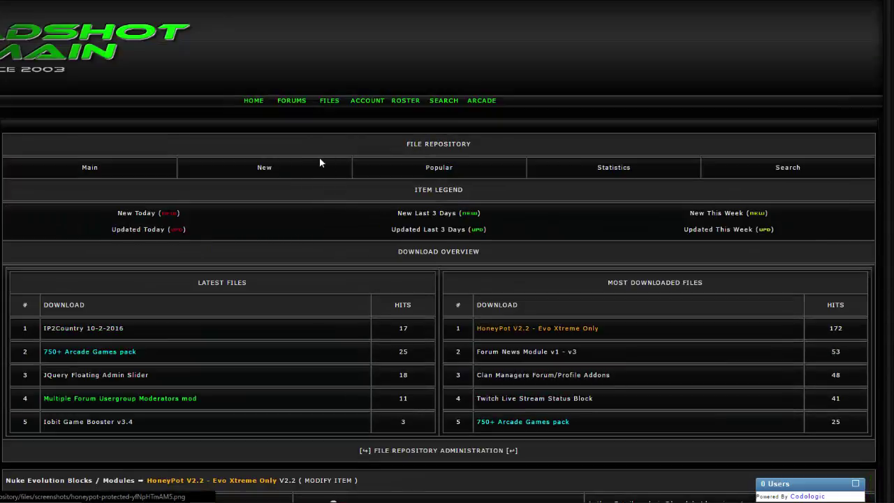
pyautogui.scroll(-4, 318, 161)
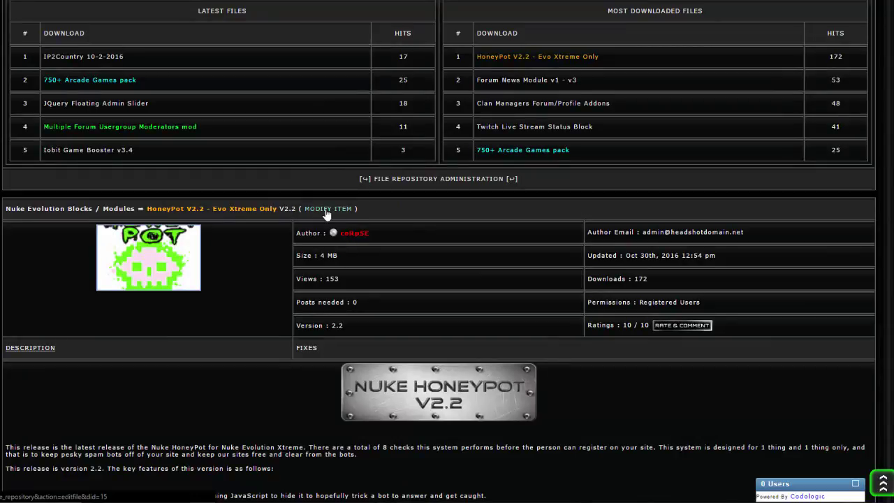
pyautogui.scroll(-4, 359, 193)
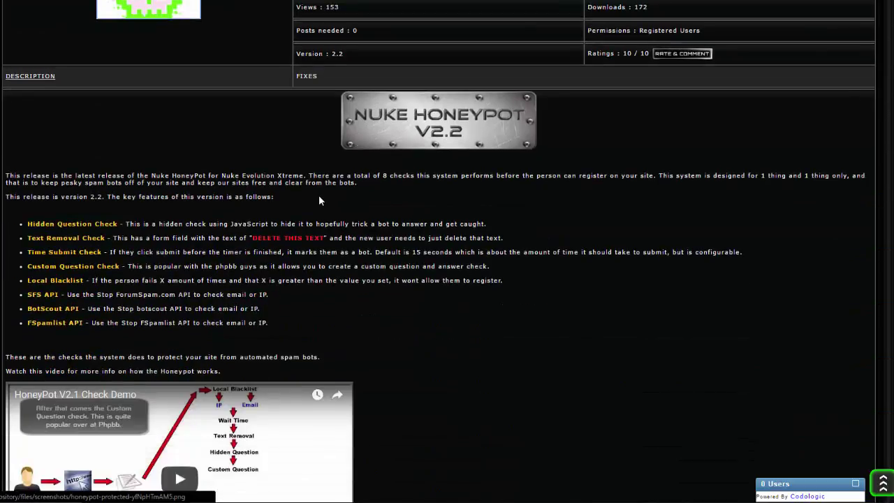
pyautogui.scroll(5, 312, 187)
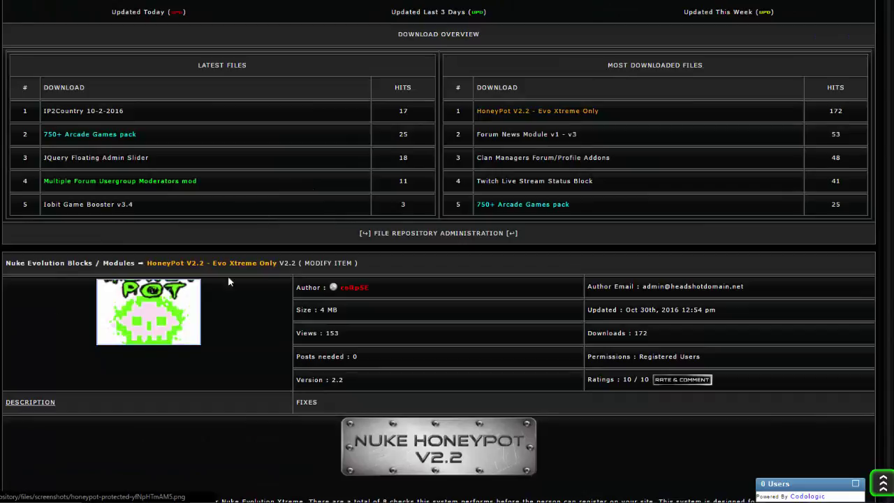
pyautogui.scroll(-3, 443, 184)
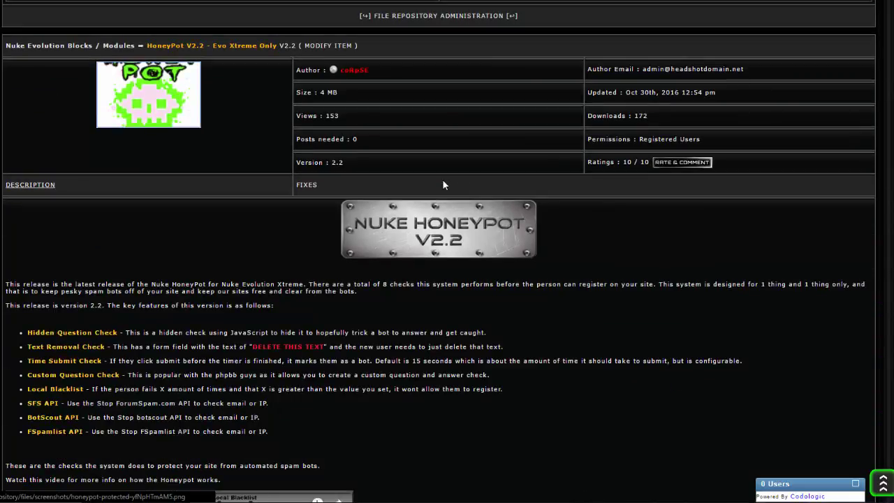
pyautogui.scroll(6, 442, 180)
pyautogui.scroll(-6, 433, 181)
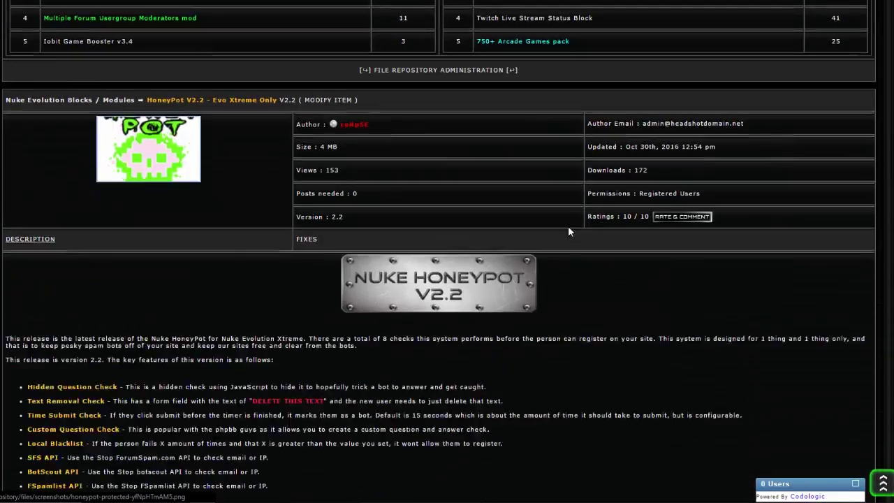
pyautogui.scroll(-2, 559, 237)
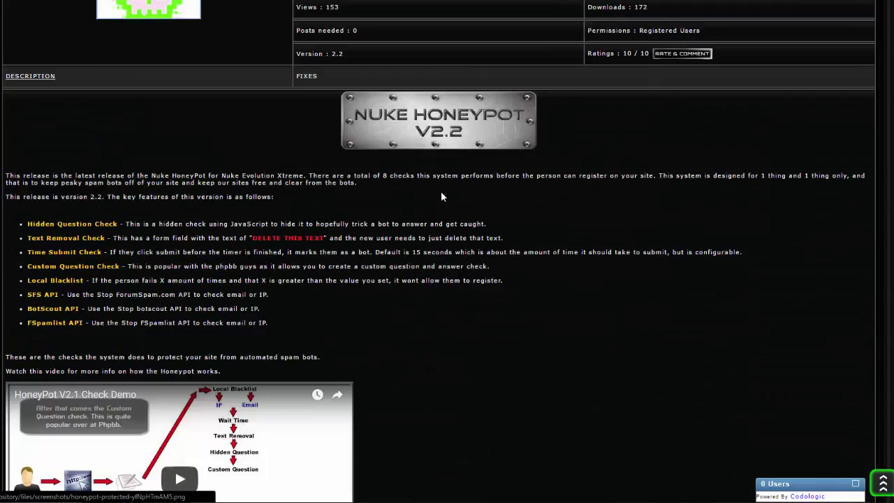
pyautogui.scroll(3, 441, 197)
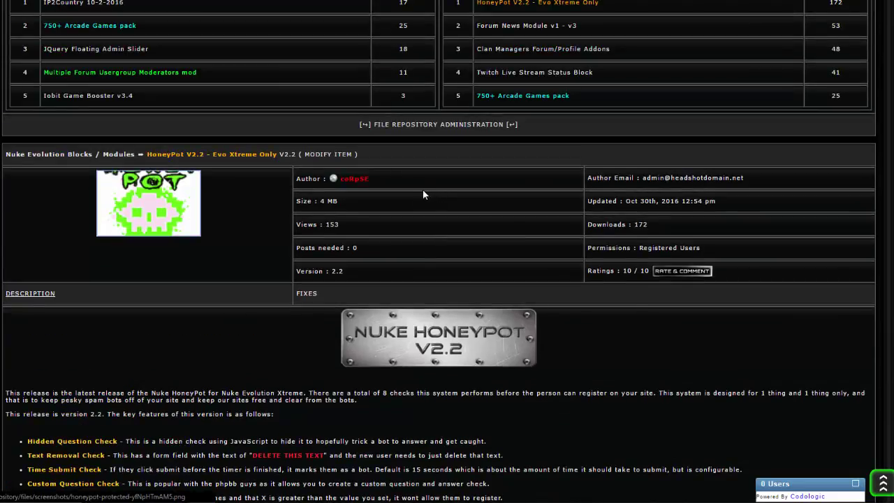
pyautogui.scroll(3, 369, 180)
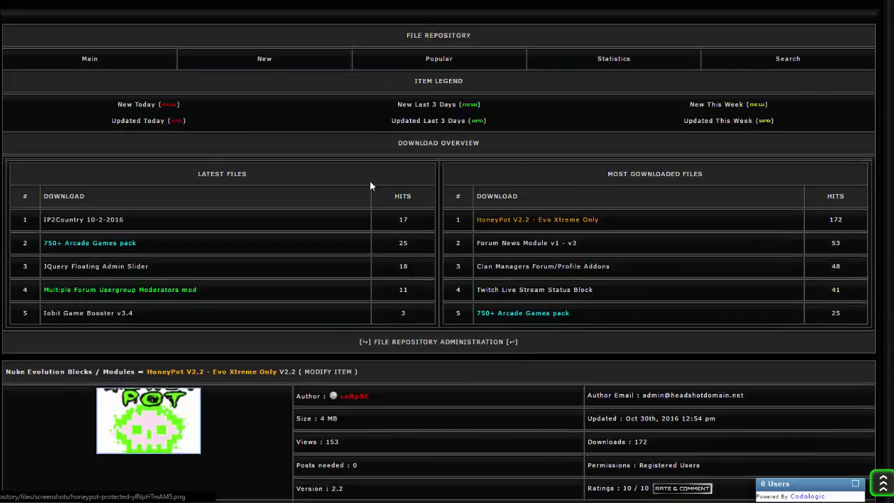
pyautogui.scroll(2, 287, 183)
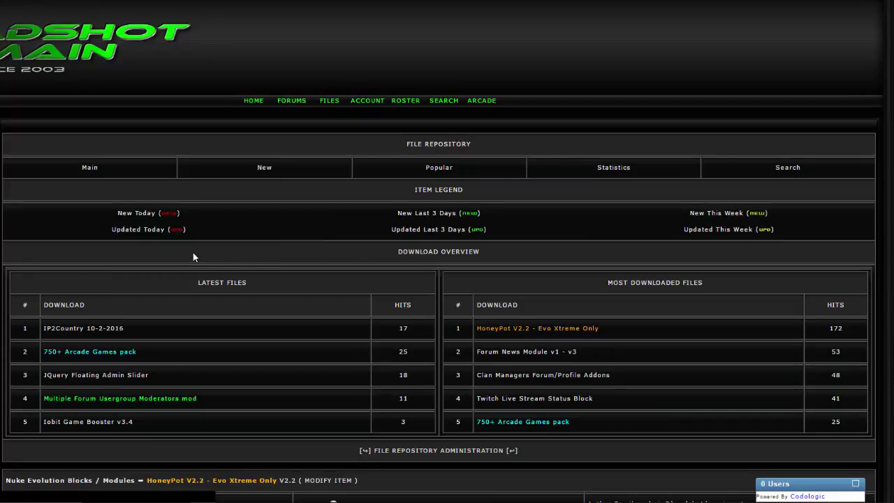
# Step: Examine the Nuke HoneyPot bot list, including the IP addresses, dates, catching checks and reasons
pyautogui.scroll(-3, 193, 248)
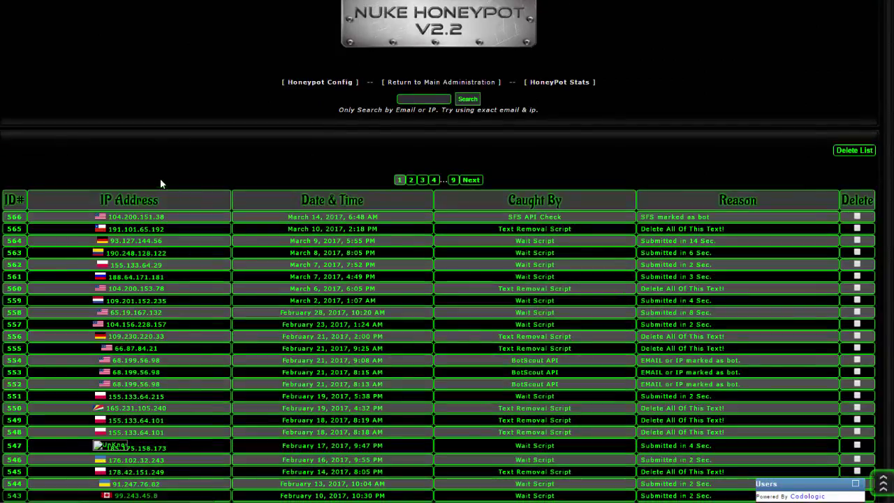
pyautogui.scroll(-10, 160, 183)
pyautogui.scroll(8, 186, 179)
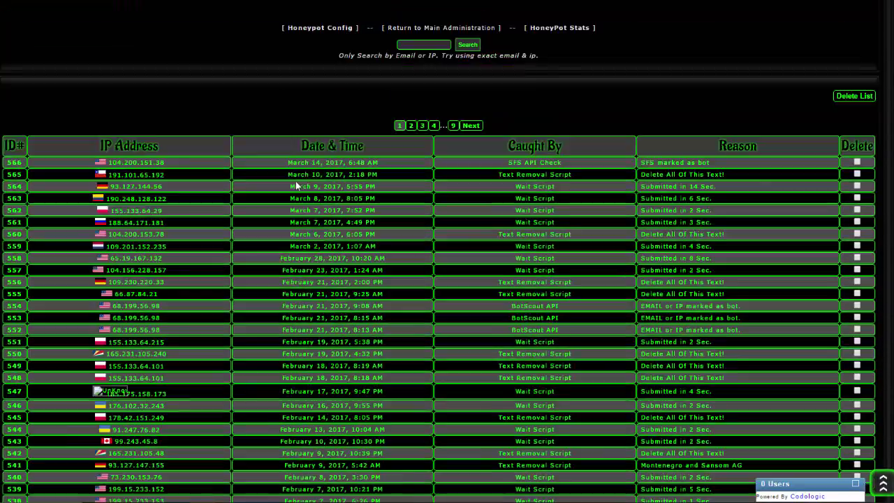
pyautogui.scroll(3, 296, 181)
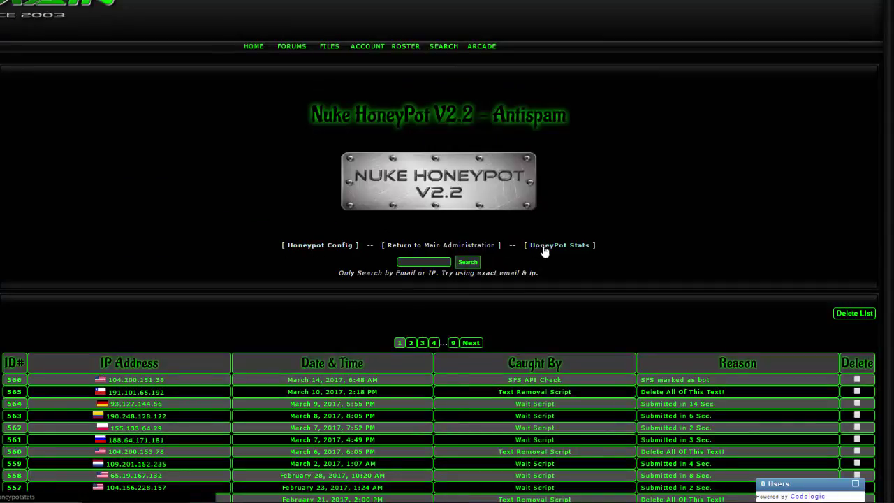
# Step: Open the Honeypot configuration and review its display, check, blacklist, API and feedback settings
pyautogui.click(334, 246)
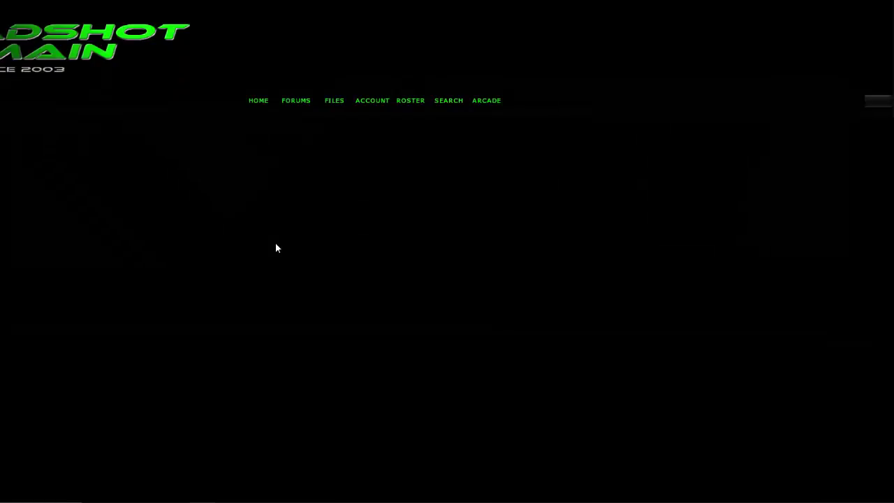
pyautogui.scroll(-10, 236, 241)
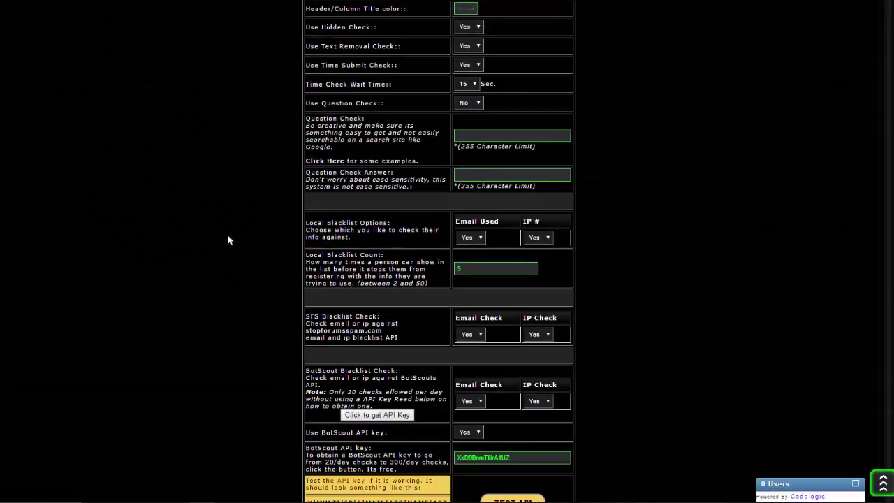
pyautogui.scroll(-6, 227, 239)
pyautogui.scroll(3, 227, 239)
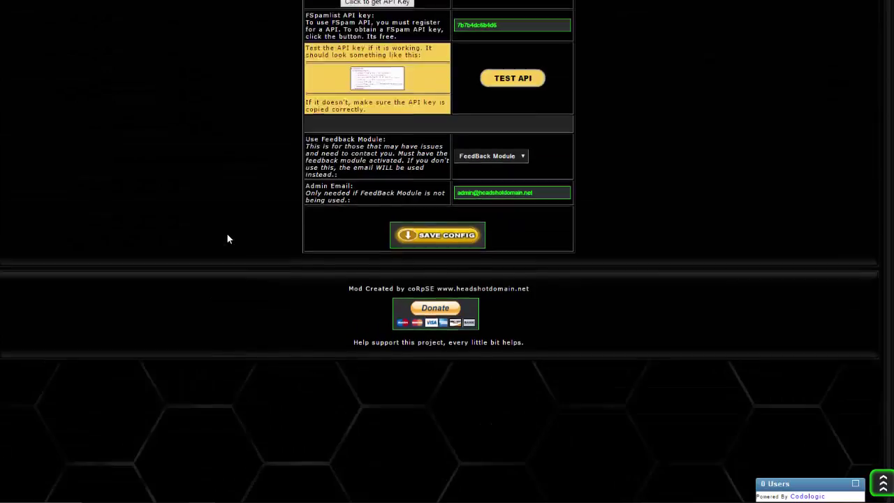
pyautogui.scroll(10, 227, 242)
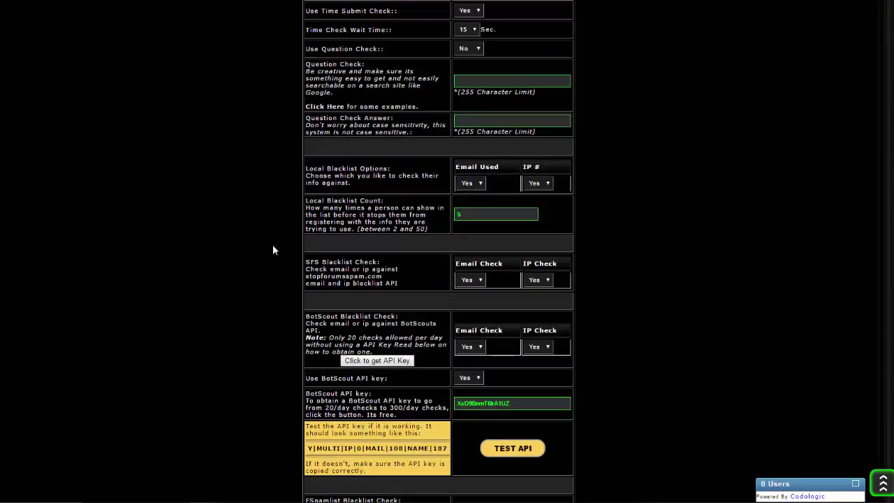
pyautogui.scroll(3, 337, 251)
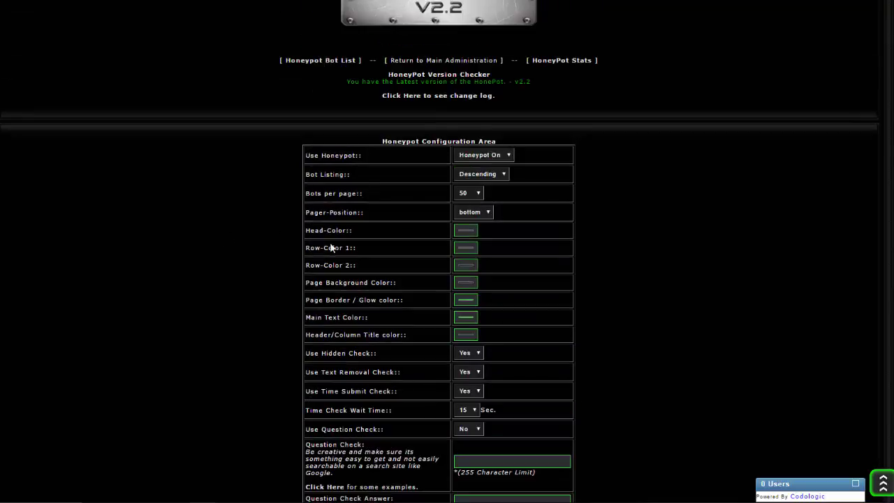
pyautogui.scroll(-3, 382, 209)
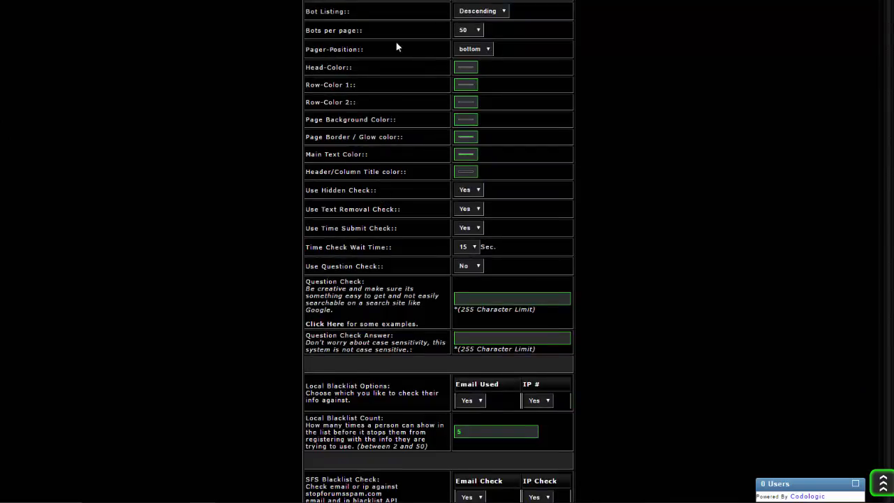
pyautogui.scroll(-3, 228, 123)
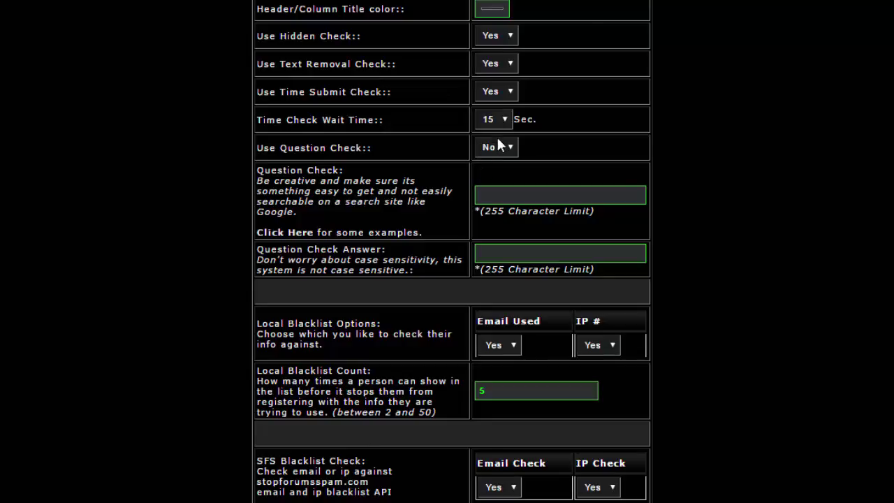
pyautogui.scroll(-10, 499, 143)
pyautogui.scroll(15, 541, 225)
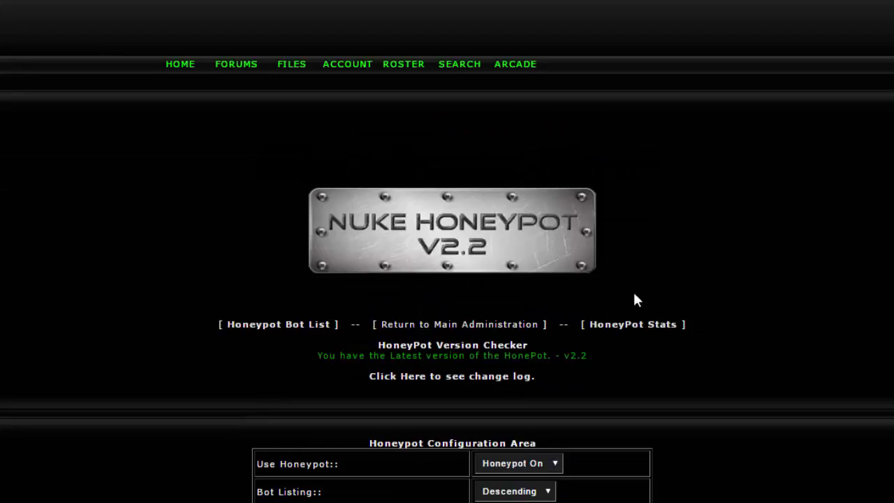
# Step: Open the HoneyPot Stats and examine the blocked-bot table and each slice of the results pie chart
pyautogui.click(636, 325)
pyautogui.scroll(-6, 726, 48)
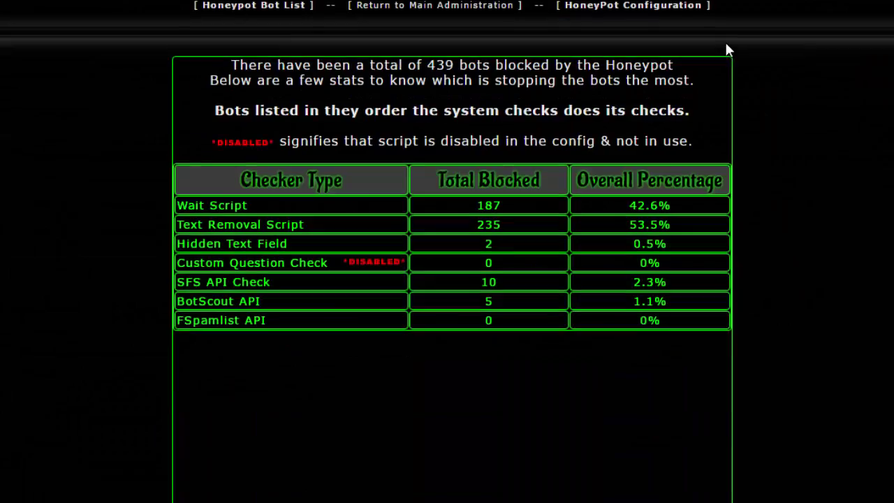
pyautogui.scroll(-2, 727, 47)
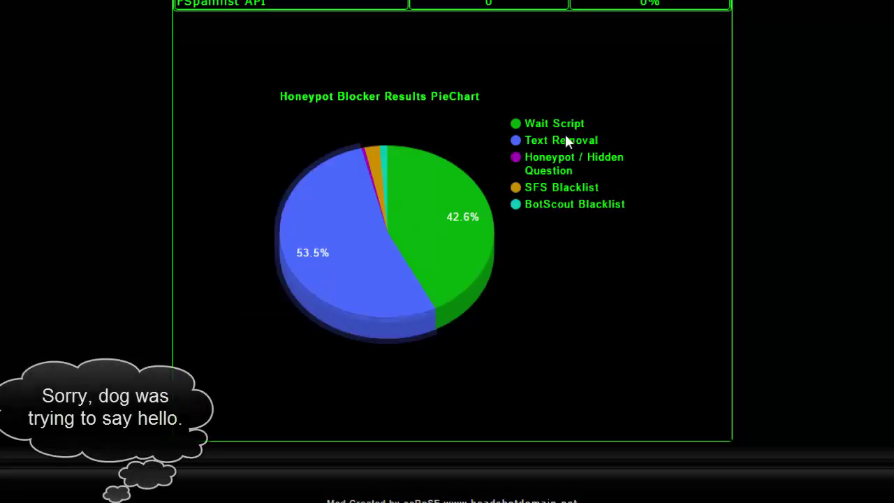
pyautogui.moveTo(455, 218)
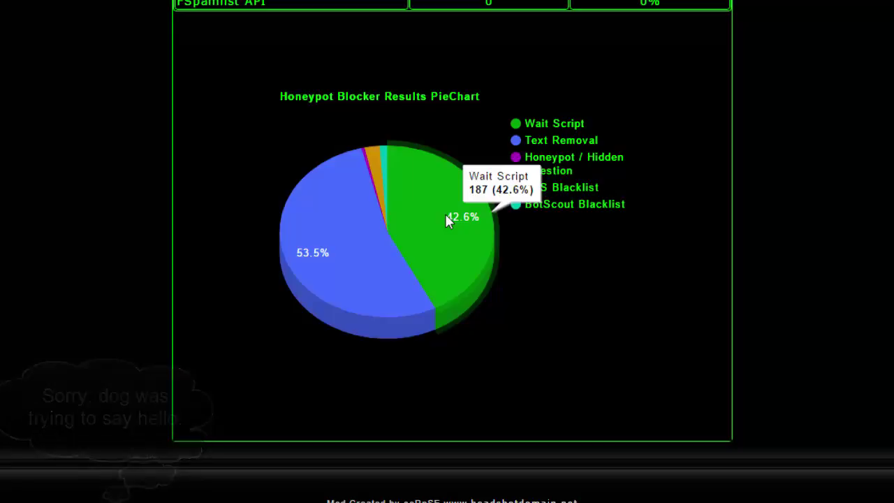
pyautogui.moveTo(318, 224)
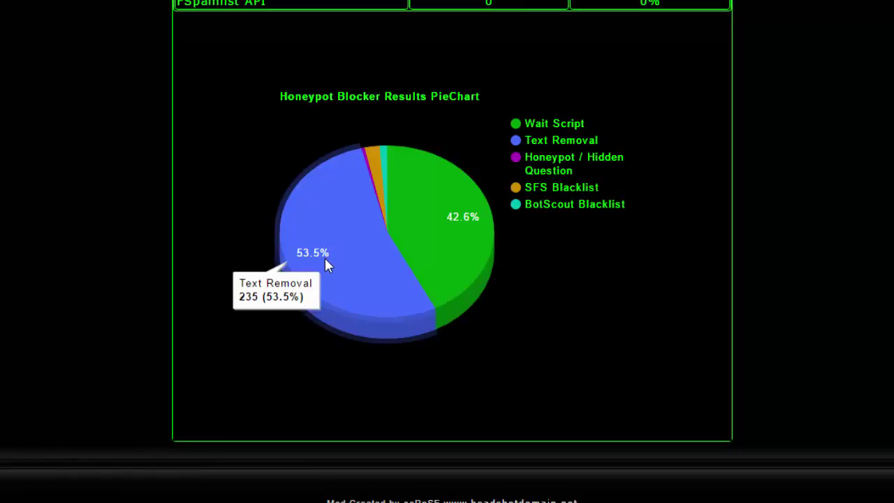
pyautogui.scroll(3, 412, 232)
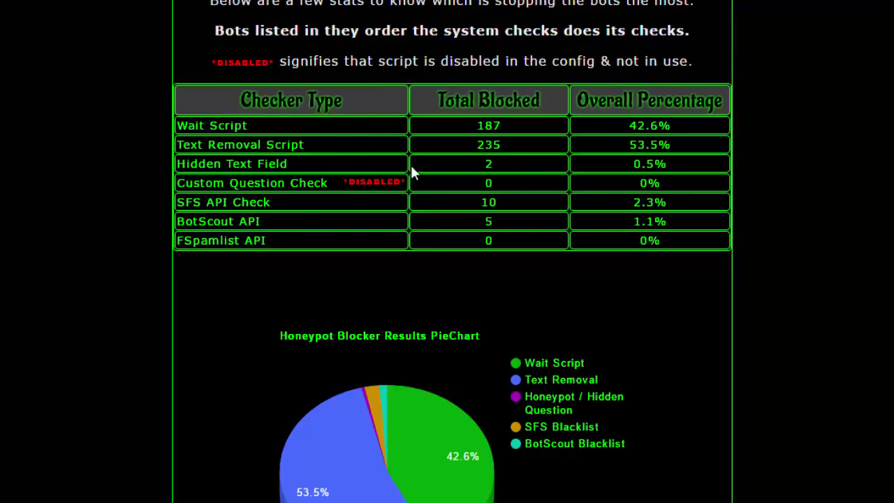
pyautogui.scroll(5, 411, 165)
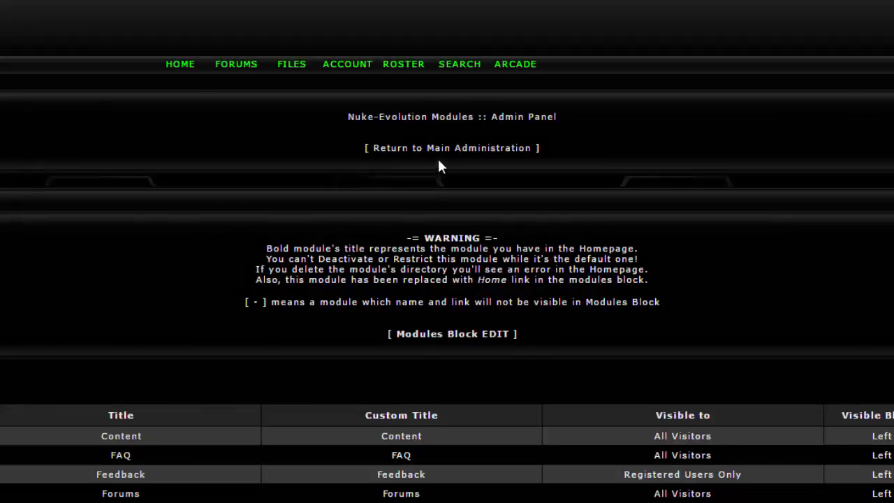
# Step: View the main administration page, and return to the list of modules in the Modules admin panel
pyautogui.click(437, 149)
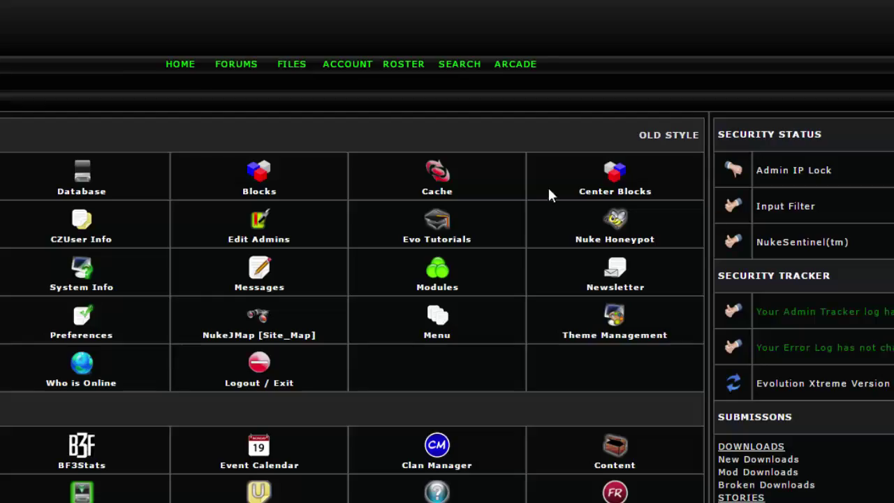
pyautogui.scroll(-3, 549, 189)
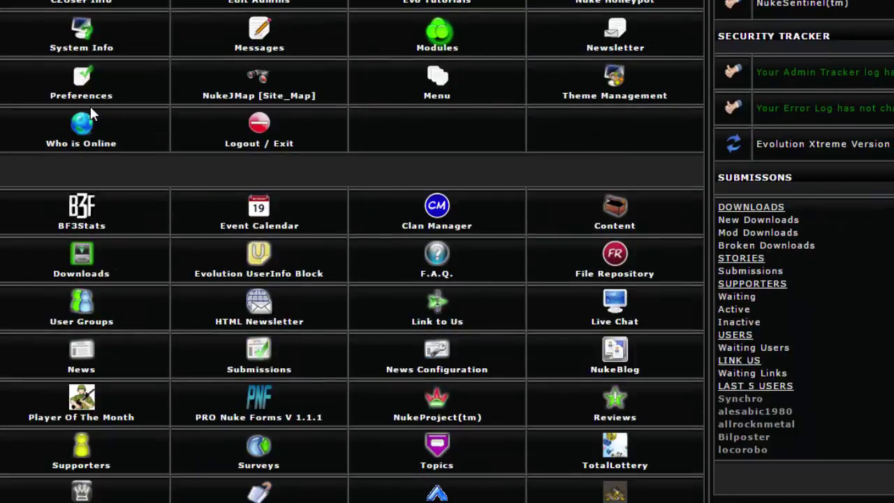
pyautogui.hotkey('alt', 'Left')
pyautogui.scroll(-3, 190, 117)
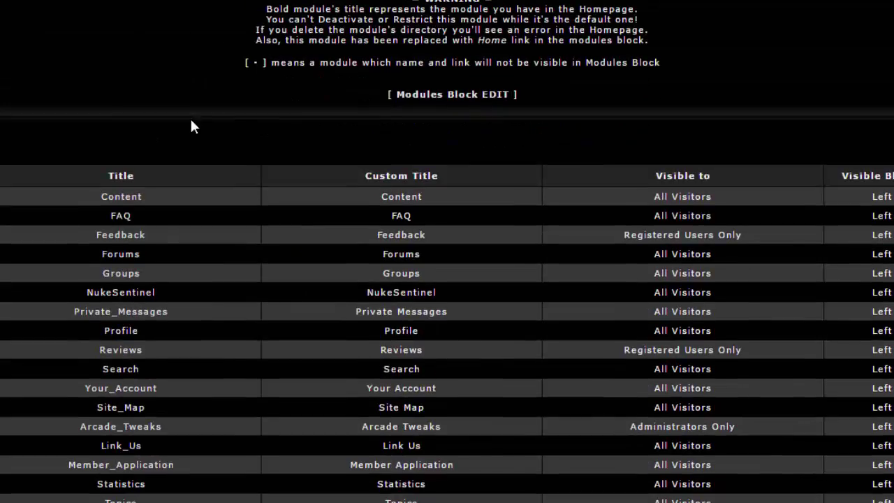
pyautogui.scroll(-3, 190, 127)
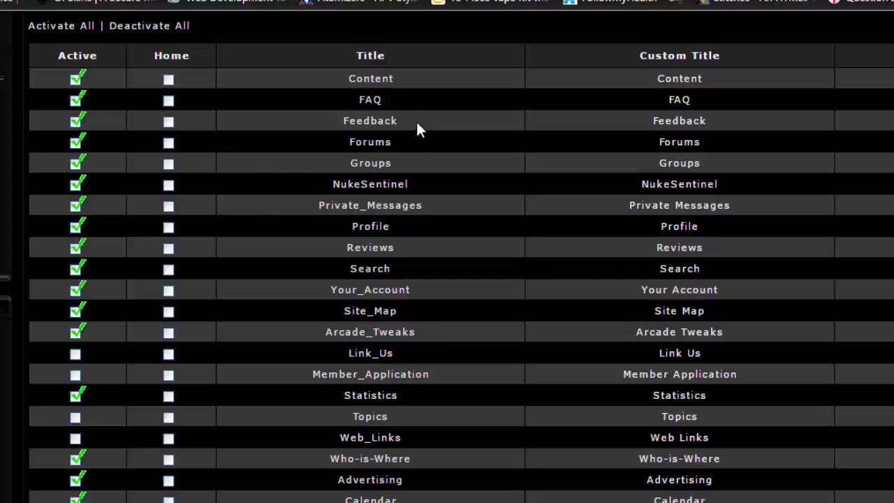
# Step: Open the Feedback module's page from the module list, look over its form, and close it
pyautogui.click(368, 123)
pyautogui.click(353, 131)
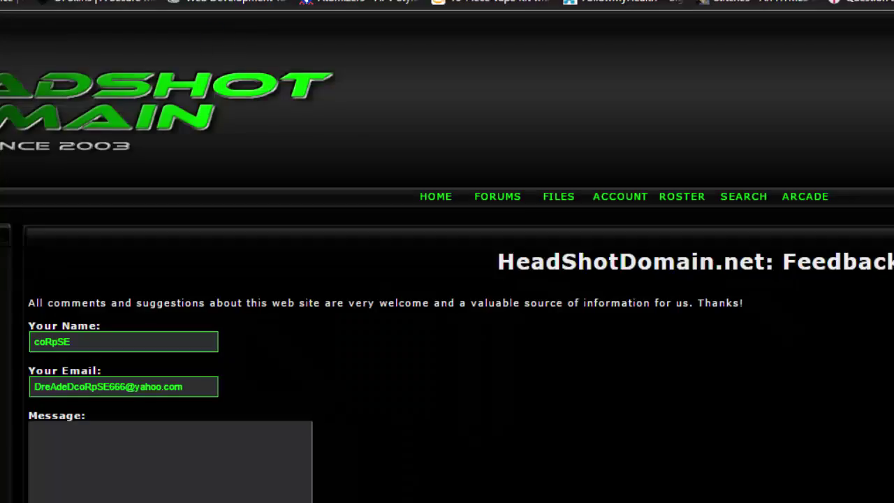
pyautogui.scroll(-2, 350, 171)
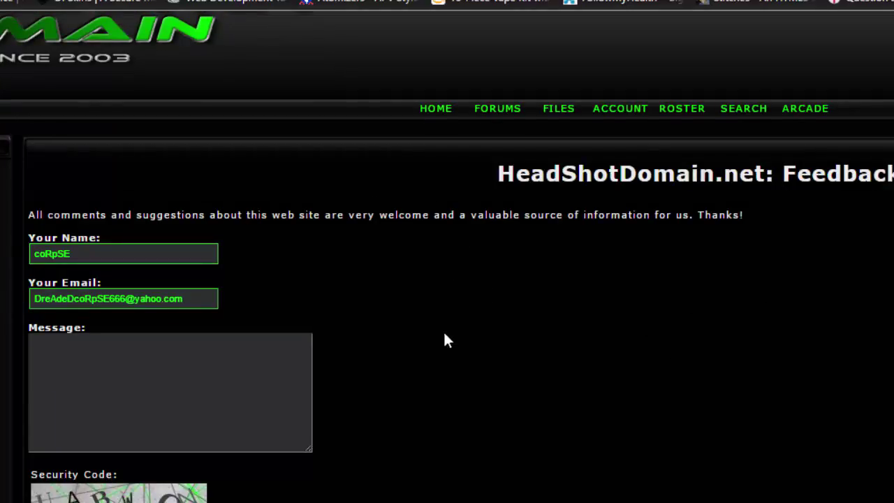
pyautogui.hotkey('ctrl', 'w')
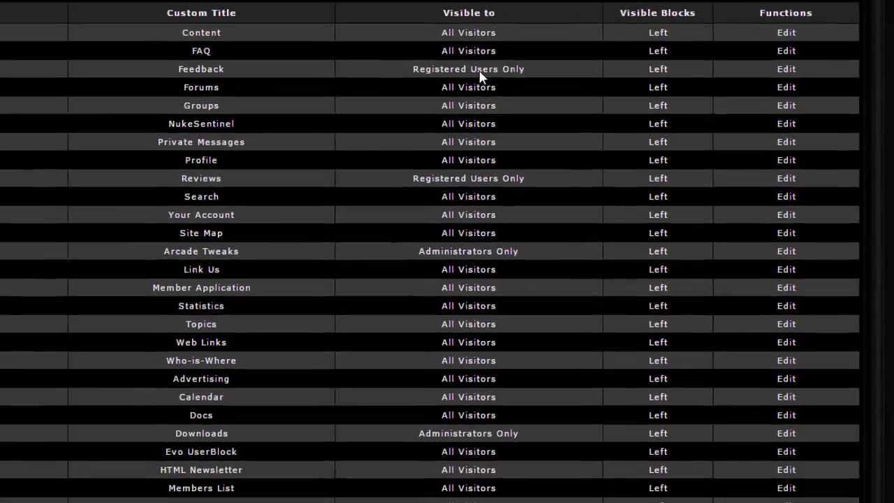
# Step: Check who the Feedback module is visible to in the module list
pyautogui.click(444, 122)
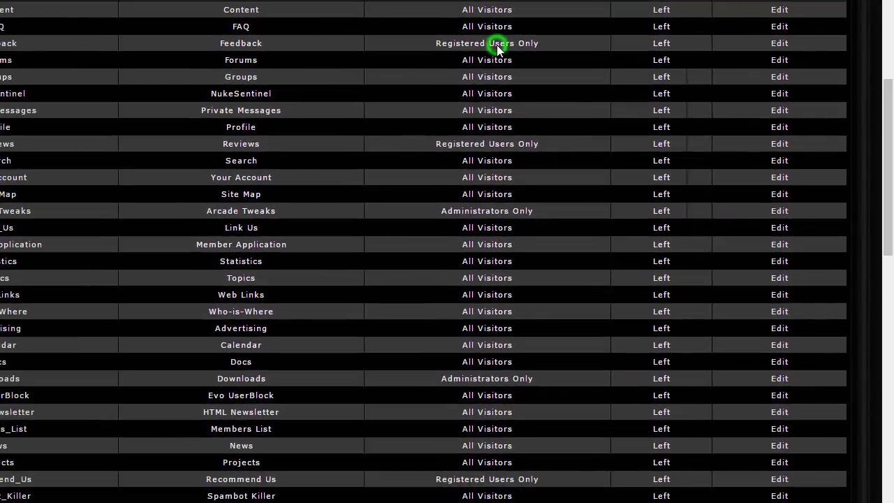
pyautogui.rightClick(497, 45)
pyautogui.click(354, 135)
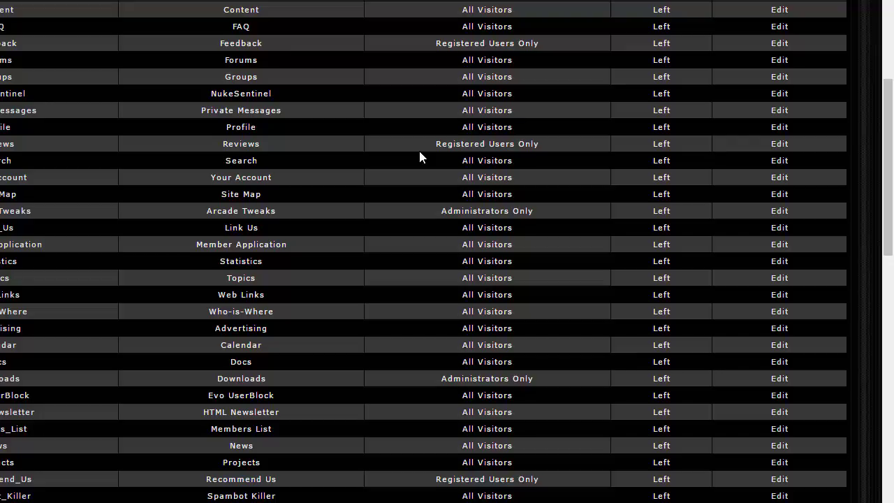
# Step: Open the Recommend_Us module from the list in a new tab and view its form
pyautogui.scroll(-2, 447, 165)
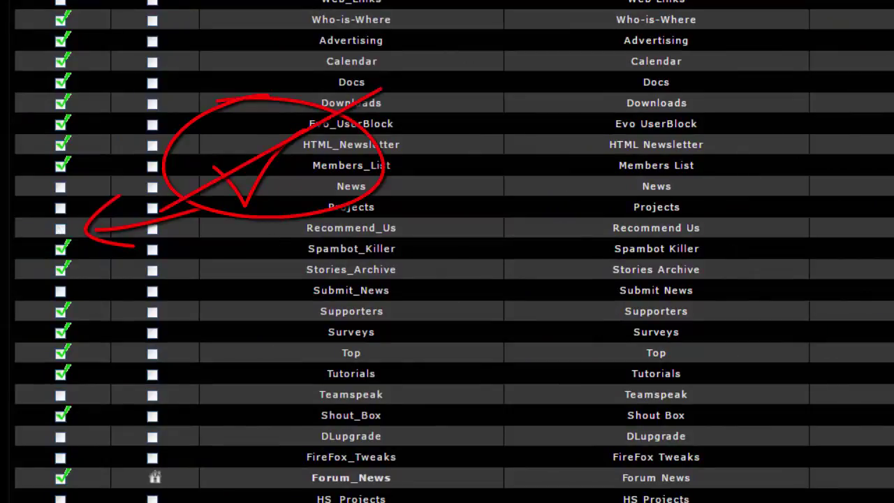
pyautogui.rightClick(356, 233)
pyautogui.click(406, 243)
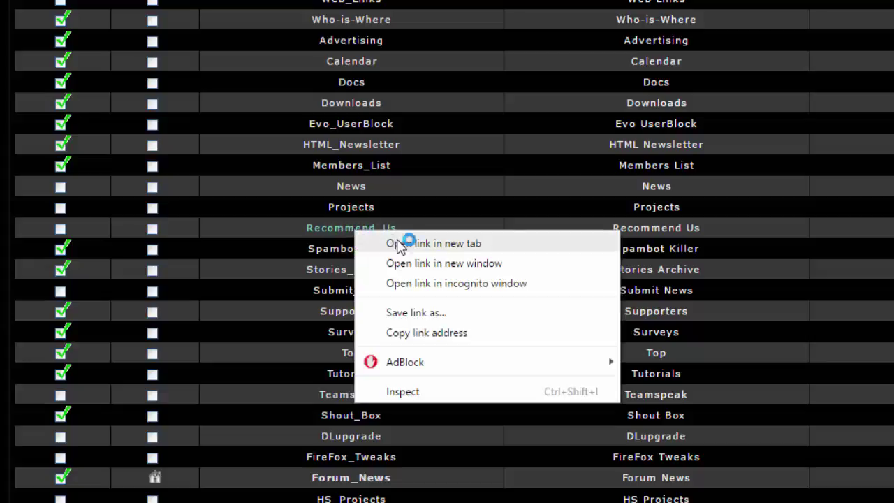
pyautogui.hotkey('ctrl', 'Tab')
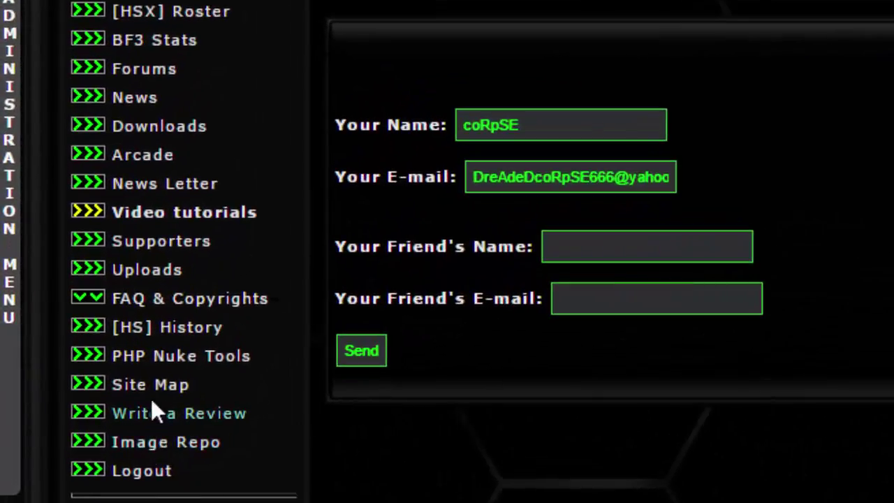
# Step: Open the site's Uploads page, look through the uploaded file list, and leave the page
pyautogui.click(150, 277)
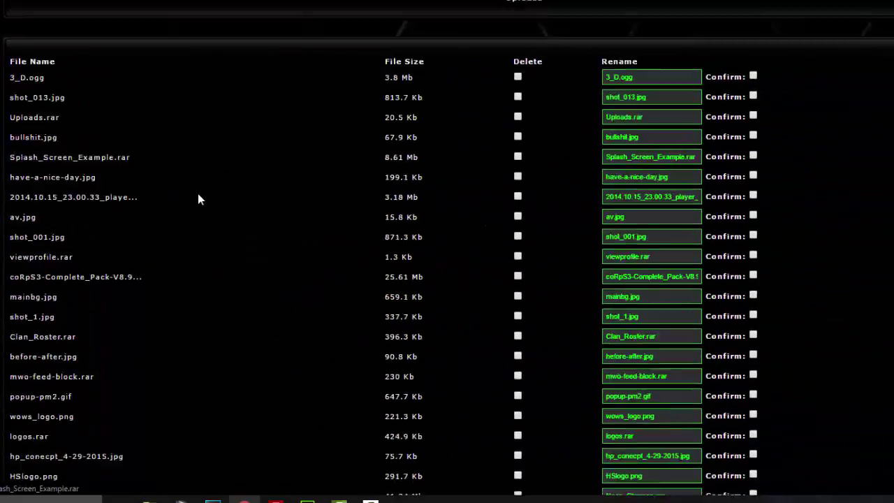
pyautogui.scroll(-5, 209, 189)
pyautogui.scroll(6, 182, 167)
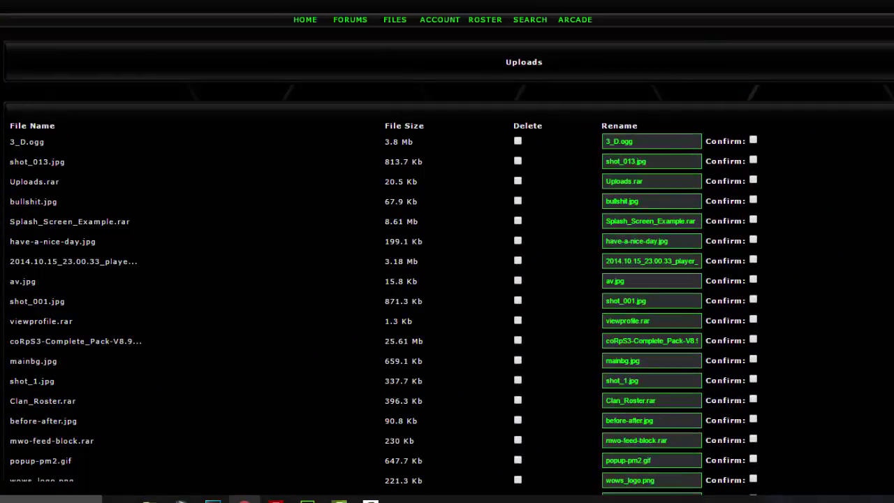
pyautogui.hotkey('alt', 'Left')
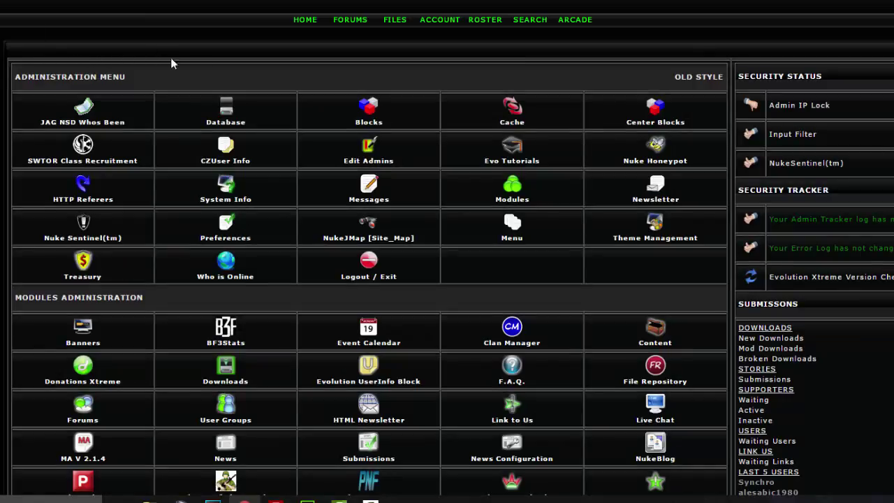
# Step: Look over the administration and modules administration entries, and open the Modules admin panel
pyautogui.scroll(-3, 211, 70)
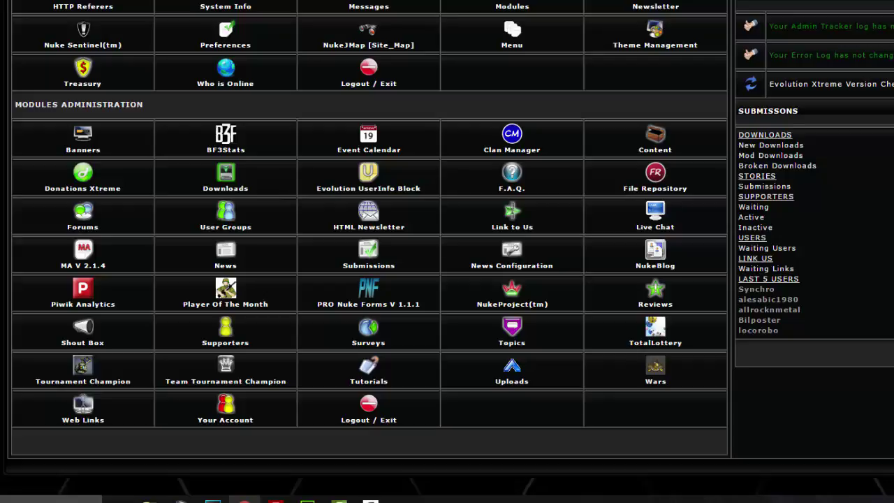
pyautogui.scroll(3, 297, 96)
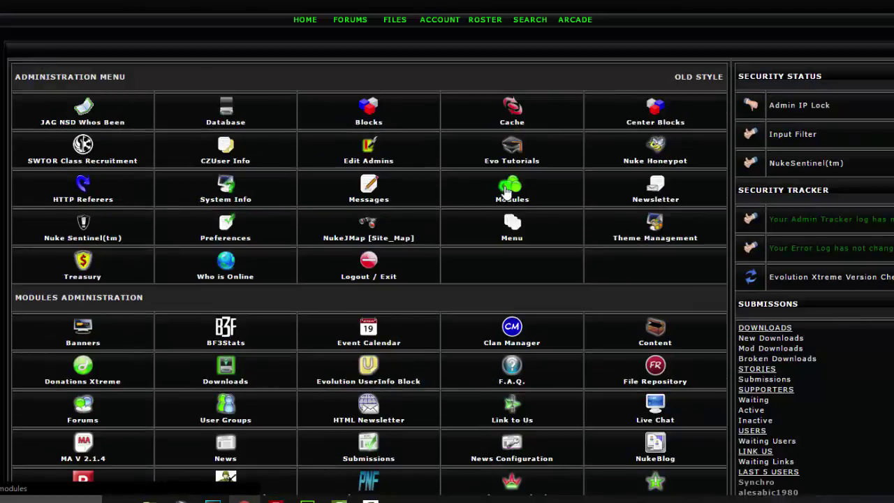
pyautogui.click(519, 187)
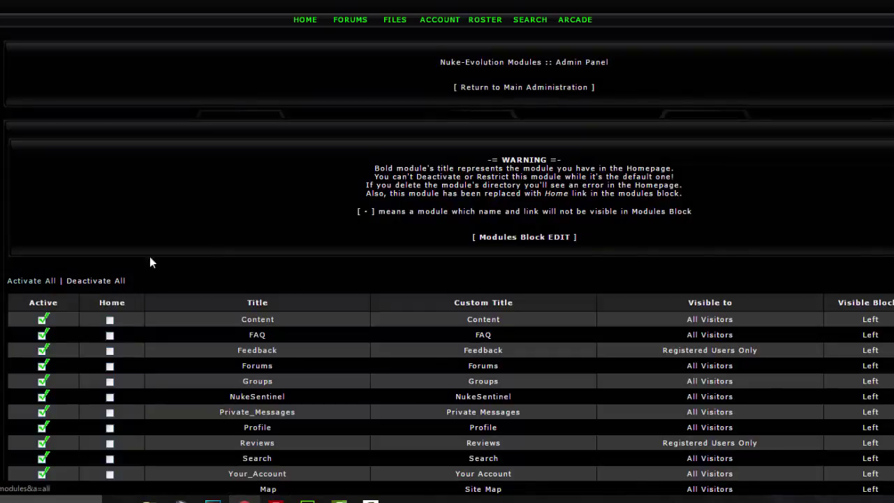
# Step: Review the complete module list, examining which visitor group each module is visible to
pyautogui.scroll(-15, 258, 223)
pyautogui.scroll(3, 258, 224)
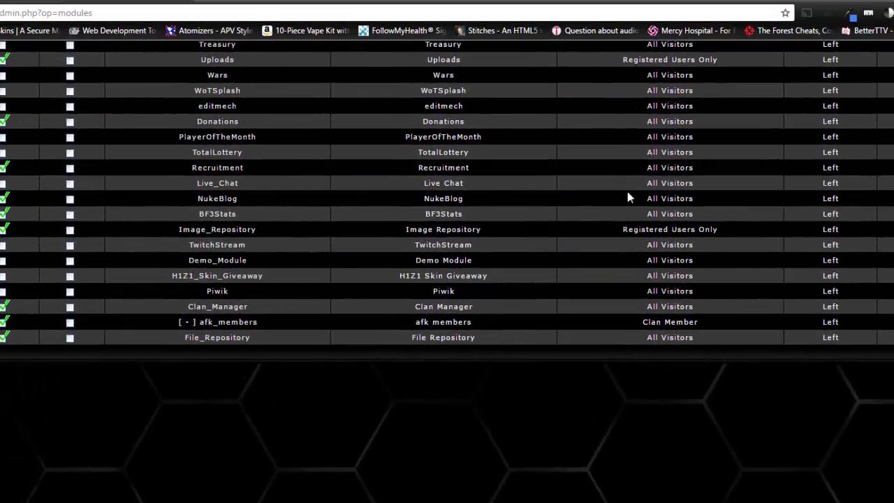
pyautogui.scroll(1, 630, 232)
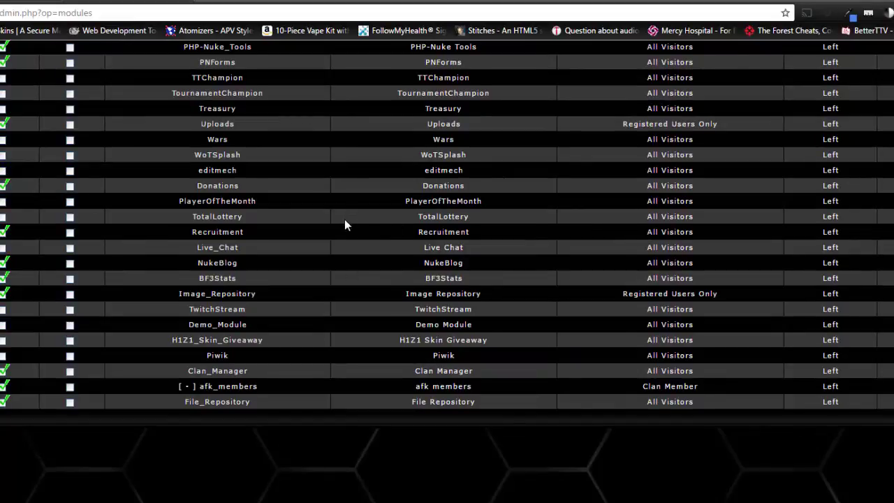
pyautogui.scroll(3, 339, 259)
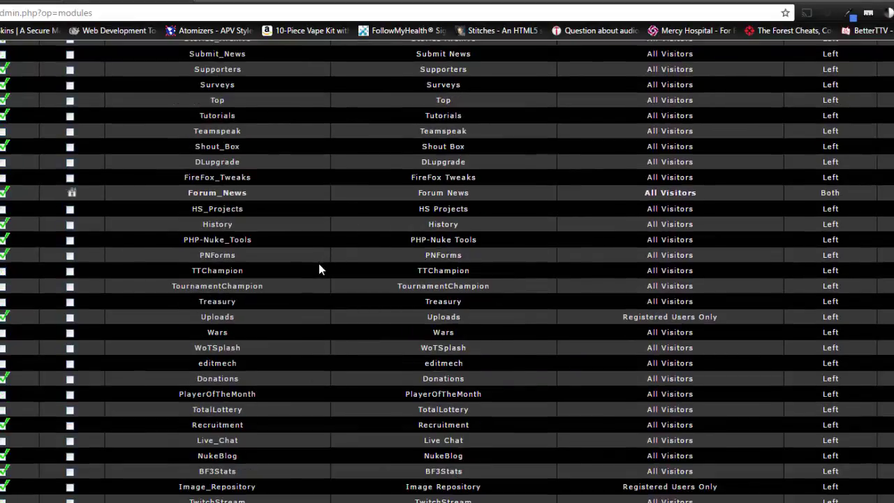
pyautogui.scroll(10, 320, 266)
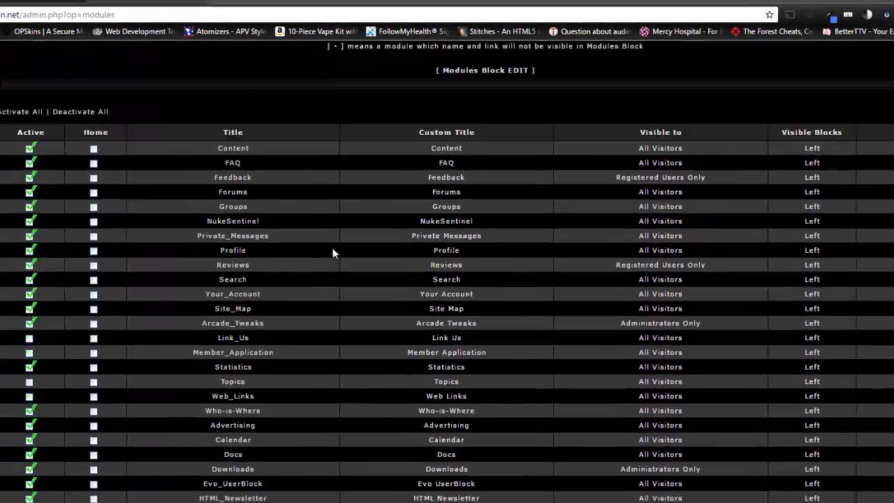
# Step: Examine which modules are marked active and compare them with the links in the site's navigation block
pyautogui.scroll(-5, 308, 223)
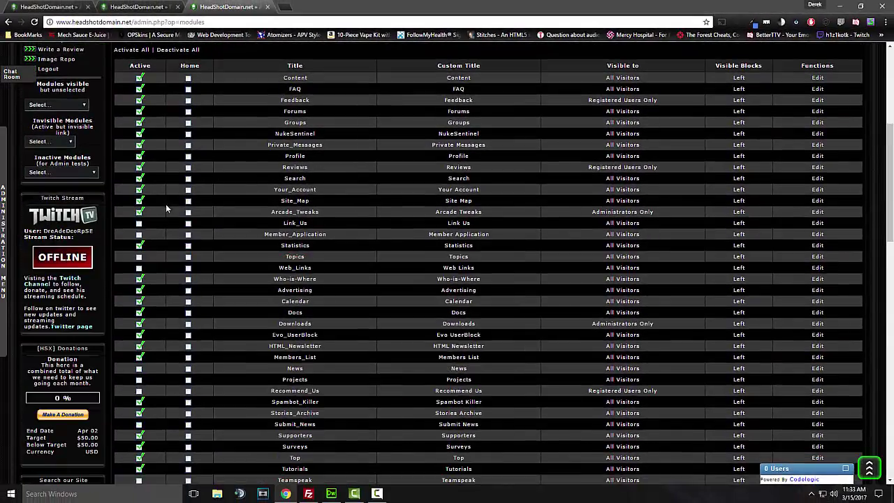
pyautogui.scroll(-2, 179, 205)
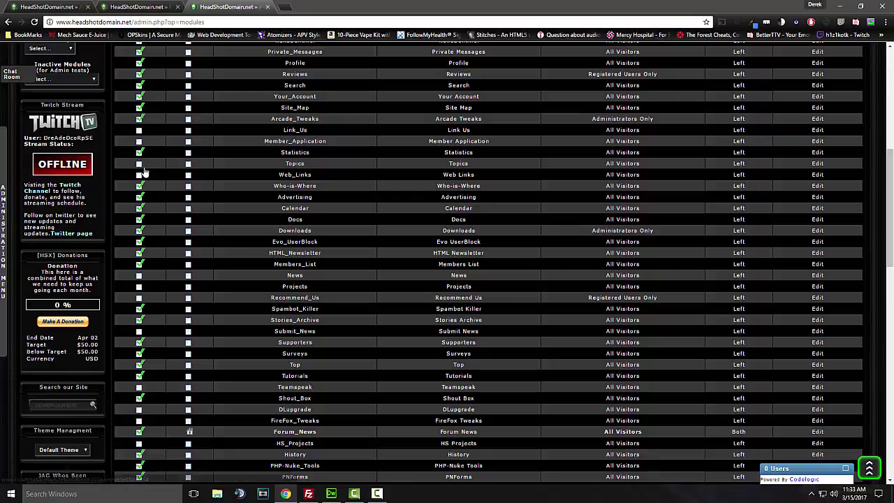
pyautogui.scroll(-2, 142, 187)
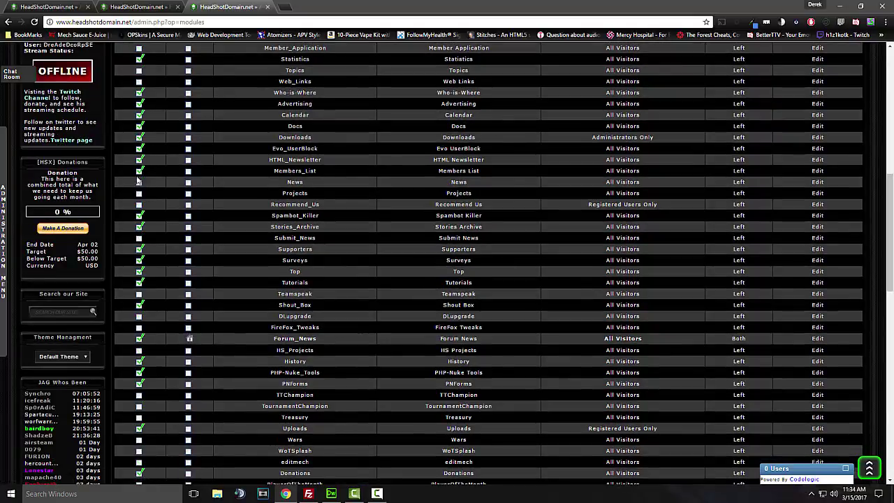
pyautogui.scroll(-1, 188, 204)
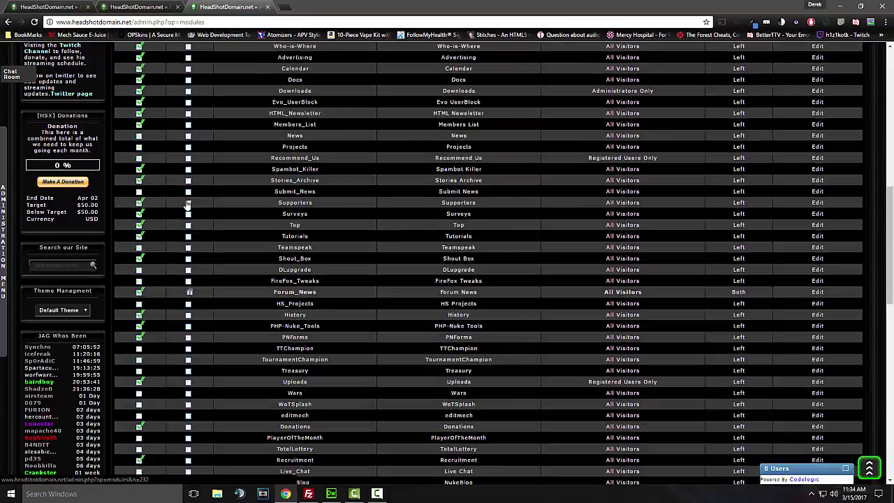
pyautogui.scroll(-2, 188, 204)
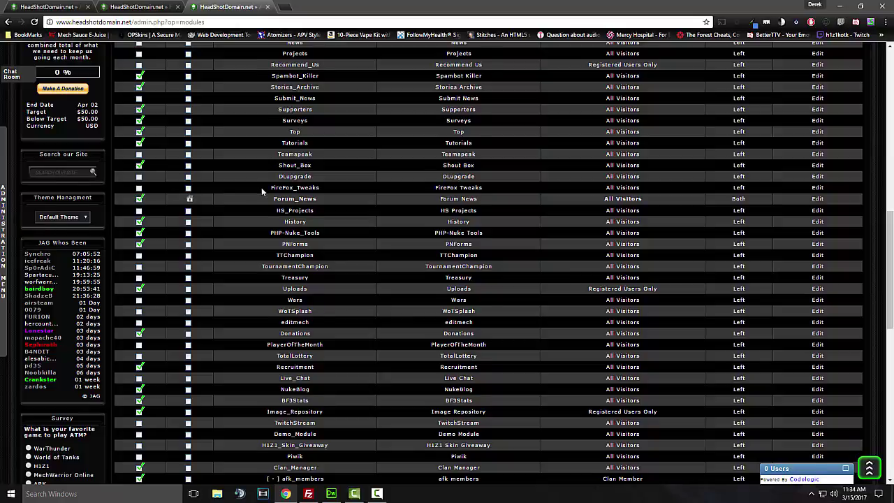
pyautogui.scroll(7, 262, 187)
pyautogui.scroll(6, 261, 189)
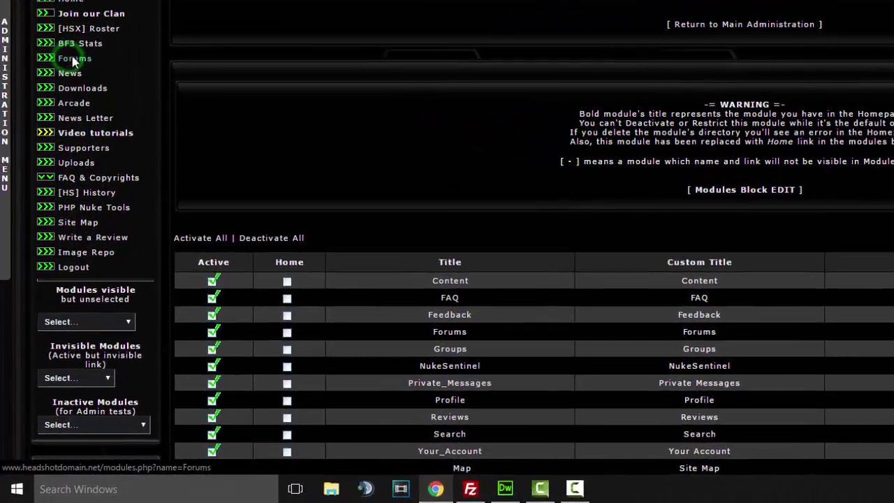
pyautogui.moveTo(50, 211); pyautogui.dragTo(140, 213)
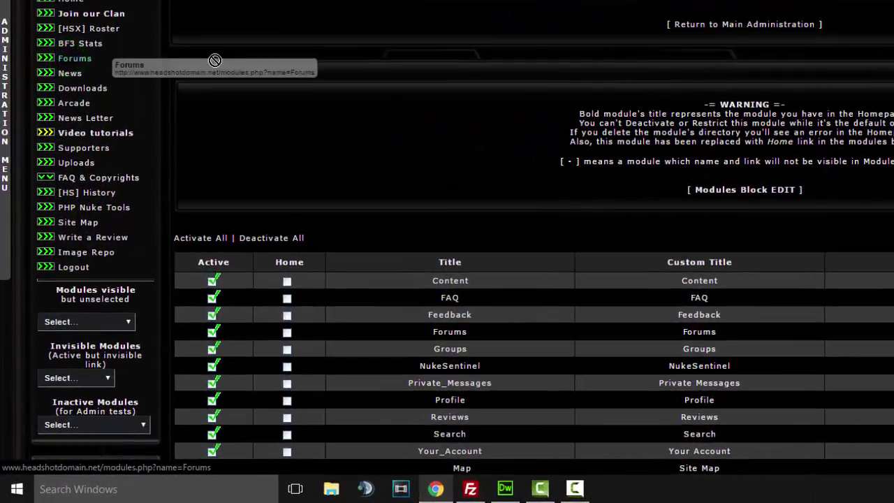
# Step: Open the site's Video tutorials page and go to its Nuke Evo Tutorials category
pyautogui.moveTo(214, 61); pyautogui.dragTo(188, 77)
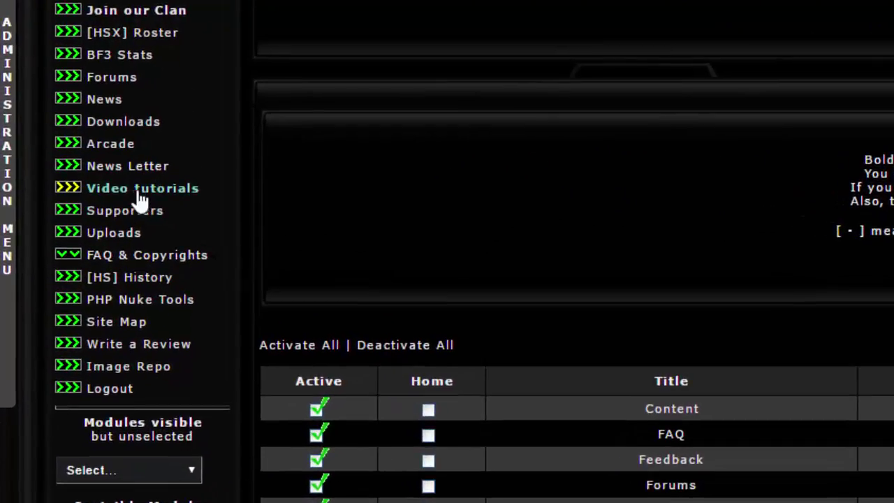
pyautogui.click(138, 193)
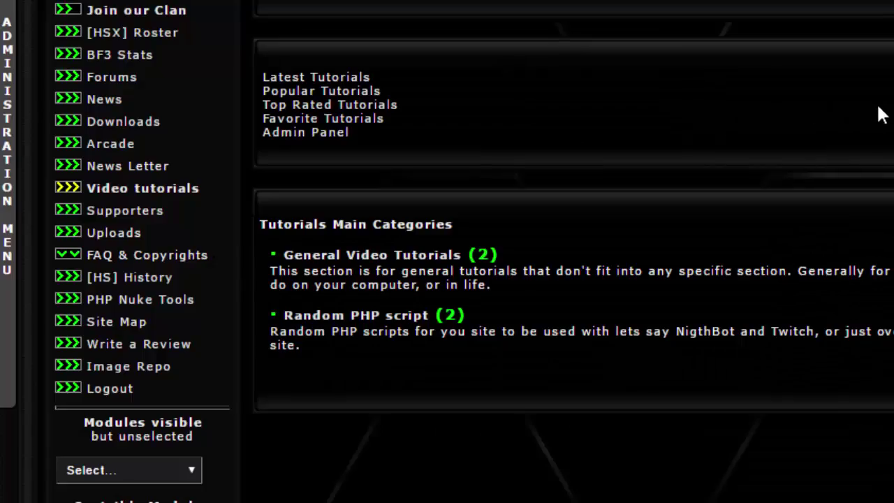
pyautogui.click(563, 270)
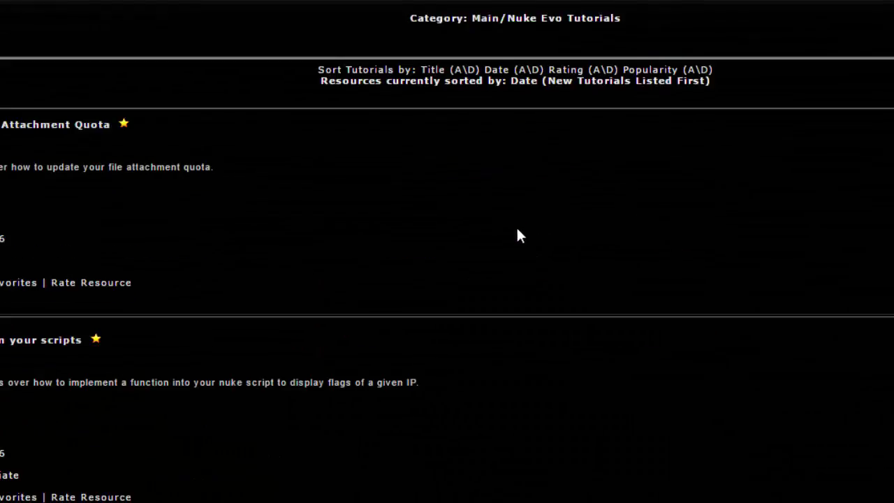
# Step: Search the video tutorials for "permissions"
pyautogui.click(467, 110)
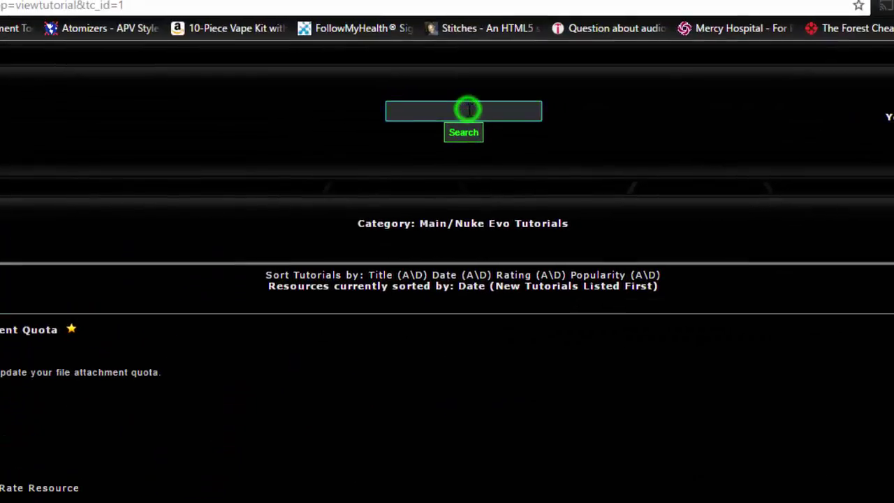
pyautogui.write('permis')
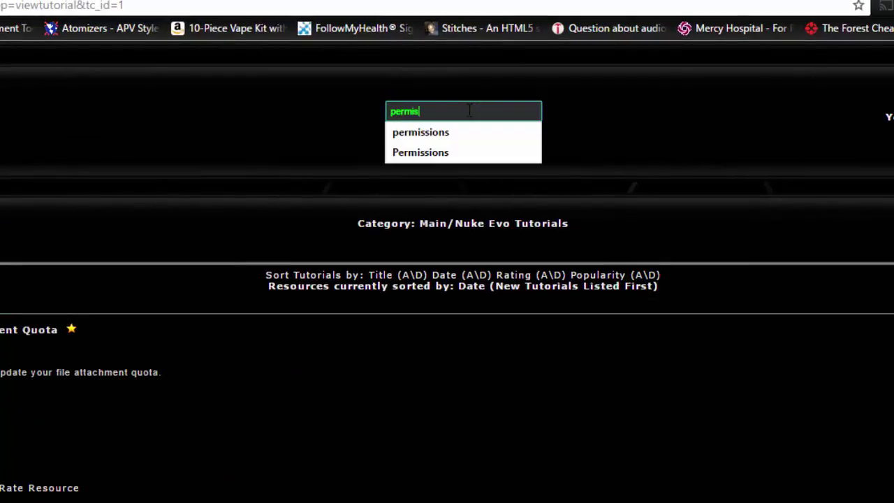
pyautogui.write('sions')
pyautogui.press('Return')
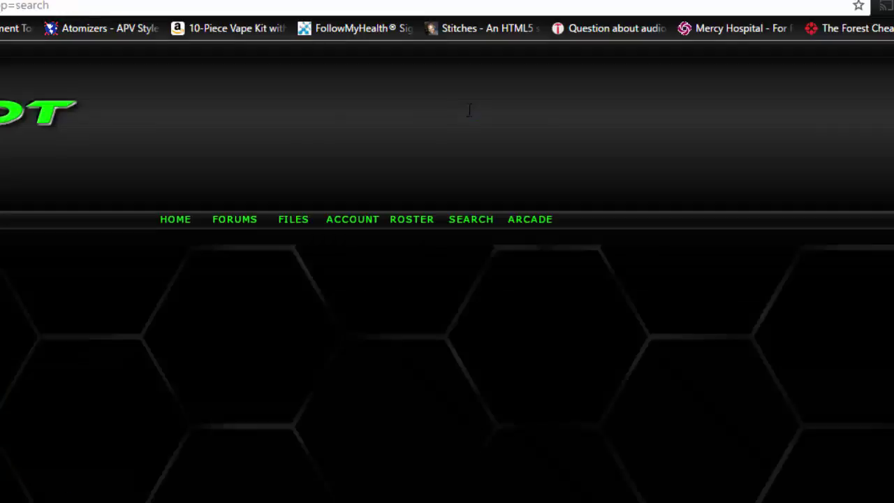
pyautogui.scroll(-4, 308, 249)
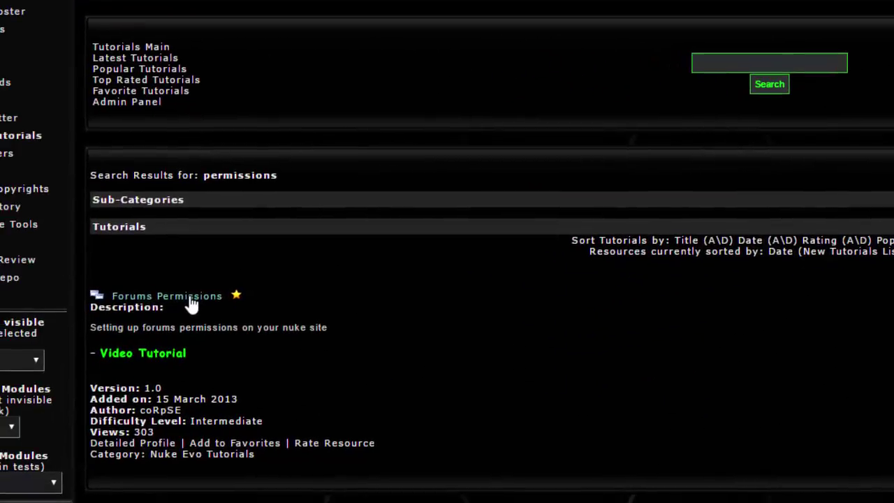
# Step: Open the Forums Permissions tutorial, look over its page, and go to the site's Forums
pyautogui.click(191, 297)
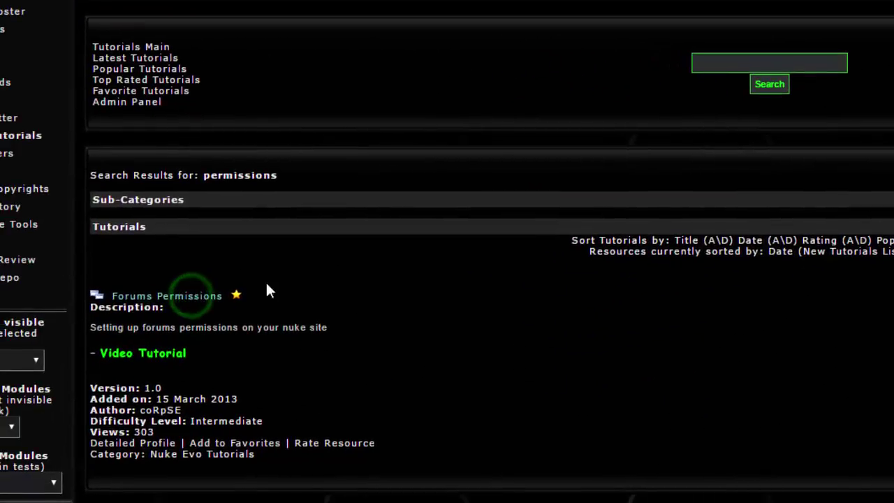
pyautogui.scroll(-4, 638, 280)
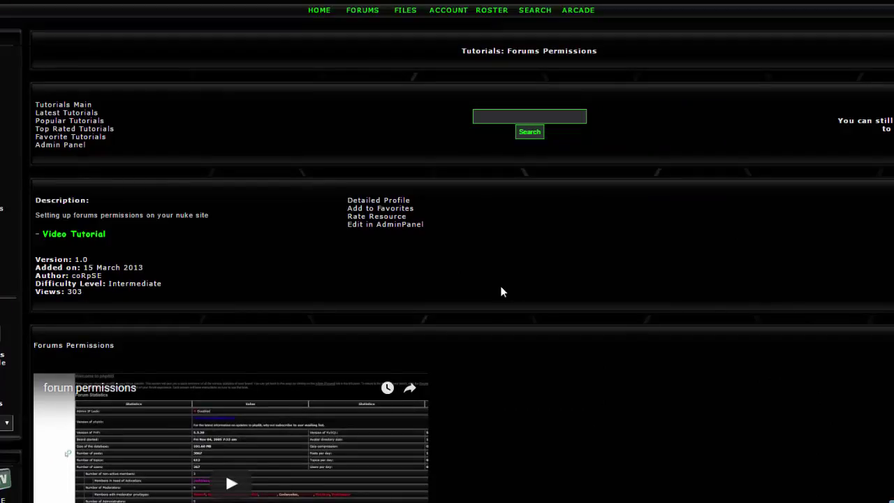
pyautogui.click(374, 13)
pyautogui.scroll(-5, 412, 161)
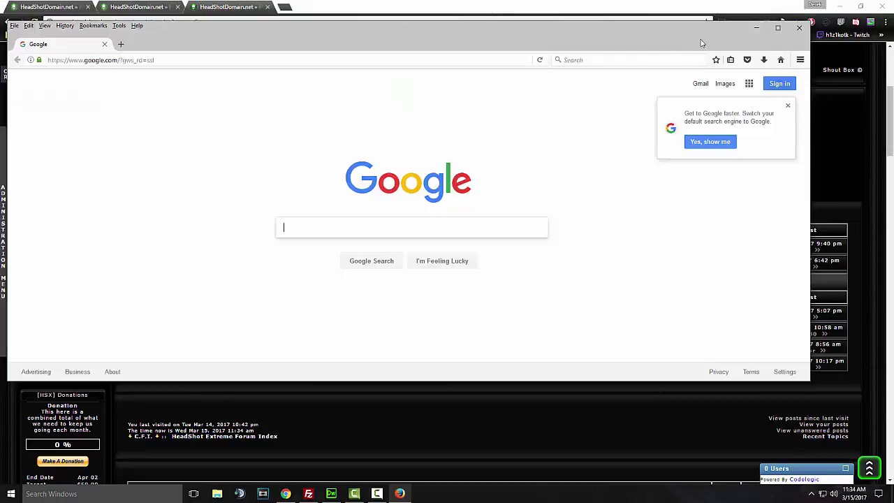
# Step: Maximize the Firefox window and load headshotdomain.net in it
pyautogui.click(778, 28)
pyautogui.click(363, 38)
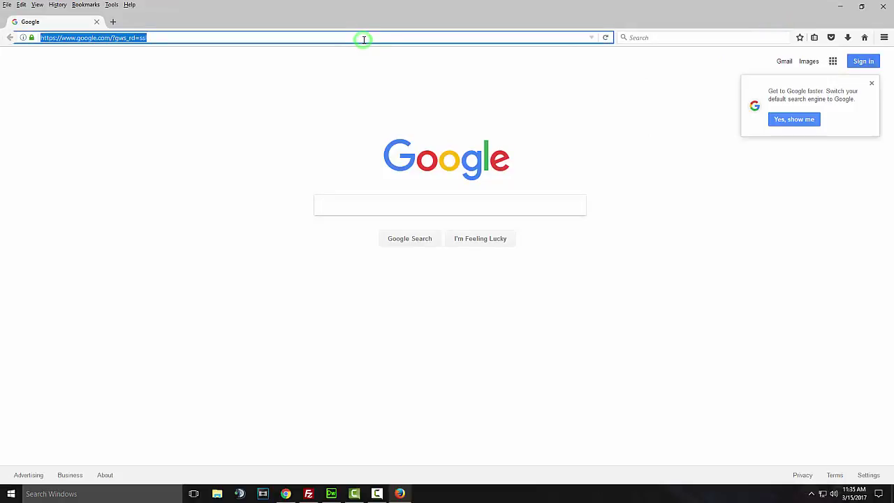
pyautogui.write('headshotdomain.net/')
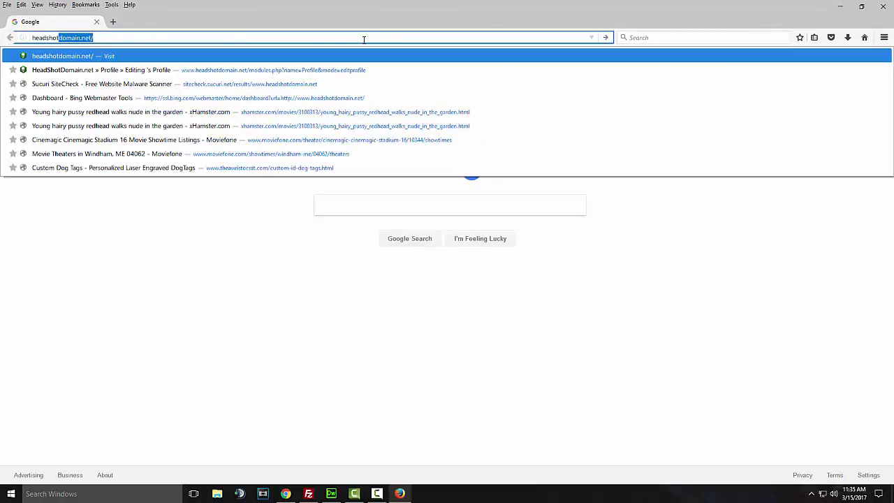
pyautogui.press('Return')
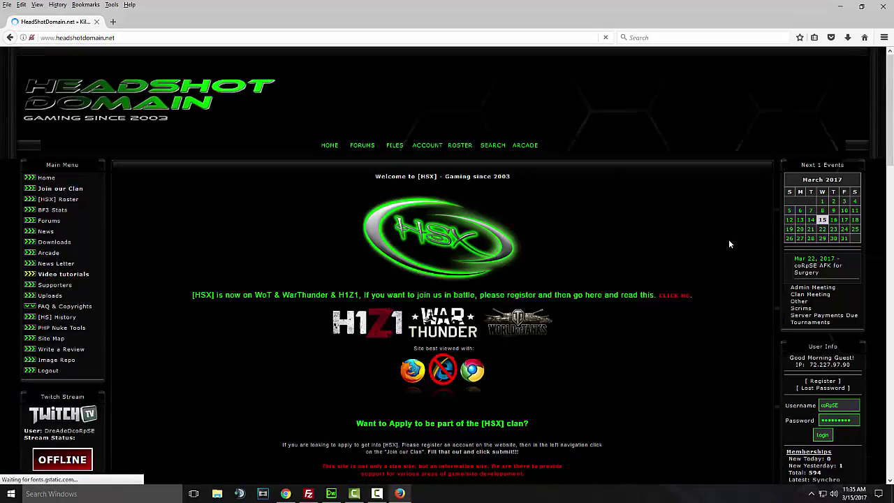
# Step: Open the Forums as a guest and look through the forum sections on the index
pyautogui.click(363, 146)
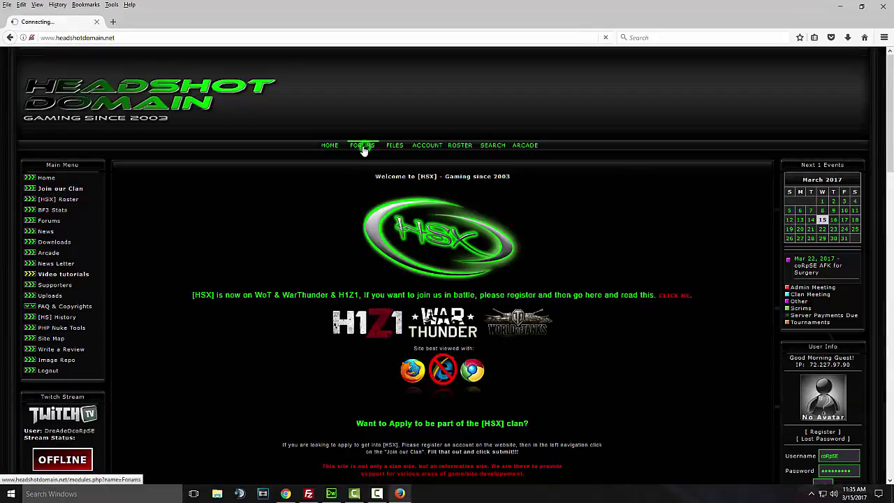
pyautogui.scroll(-15, 419, 168)
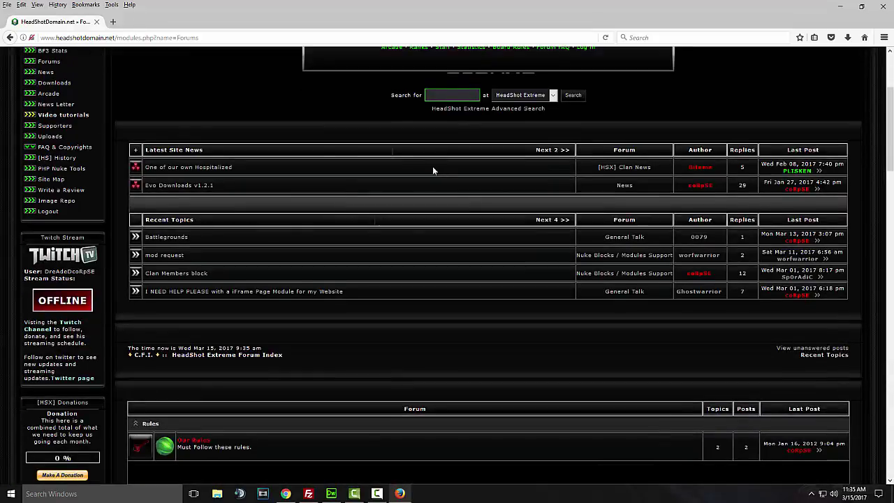
pyautogui.scroll(-8, 408, 170)
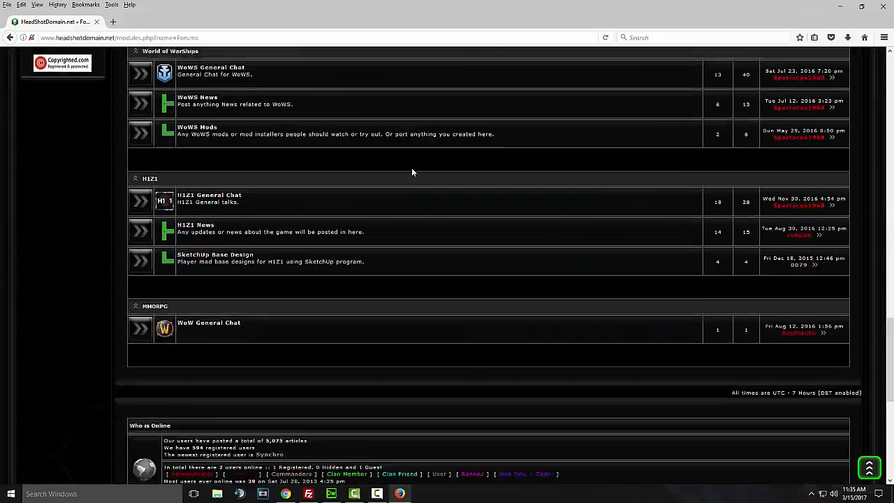
pyautogui.scroll(15, 531, 174)
pyautogui.scroll(5, 531, 179)
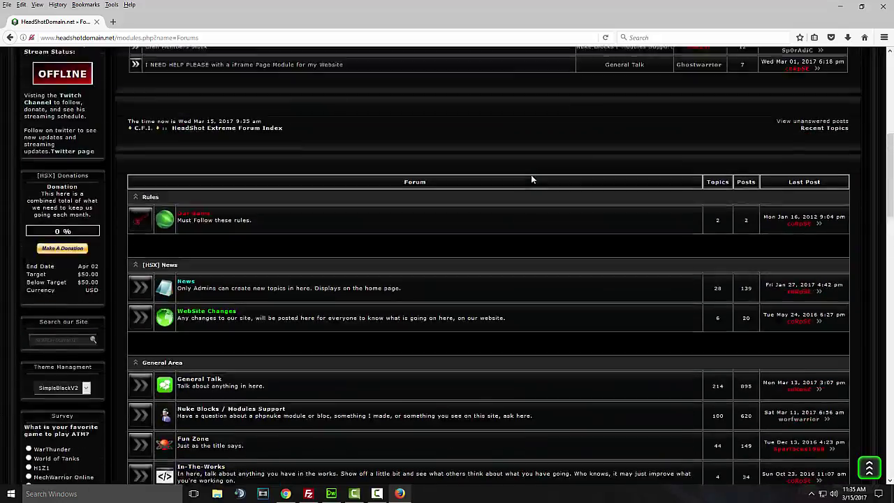
# Step: Open the Battlegrounds topic from the recent topics and examine its posts and the guest's forum permissions
pyautogui.click(178, 187)
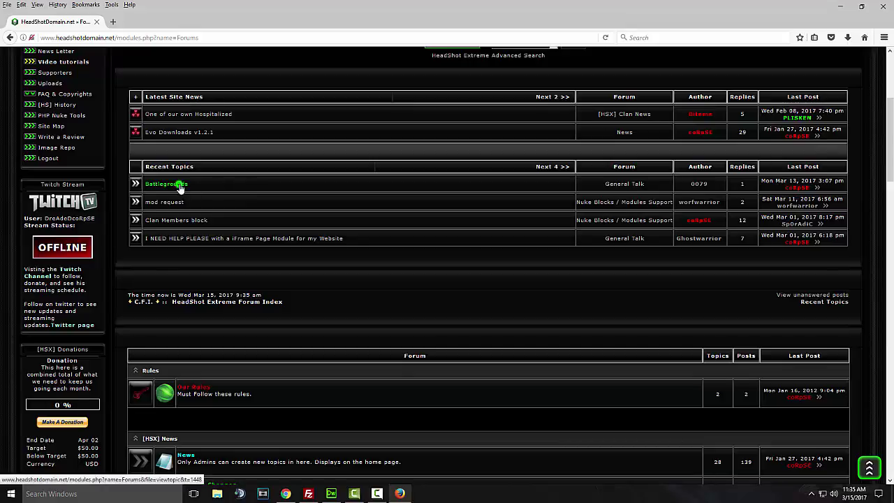
pyautogui.scroll(-15, 181, 185)
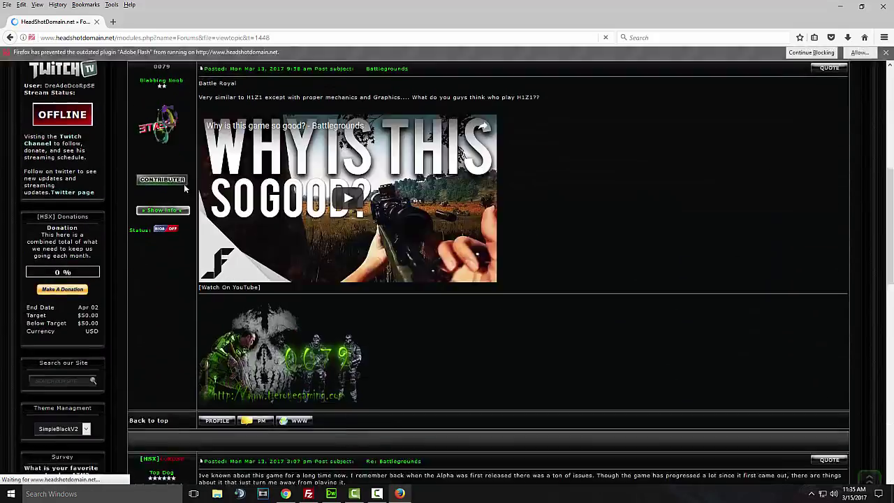
pyautogui.scroll(4, 456, 202)
pyautogui.scroll(2, 459, 204)
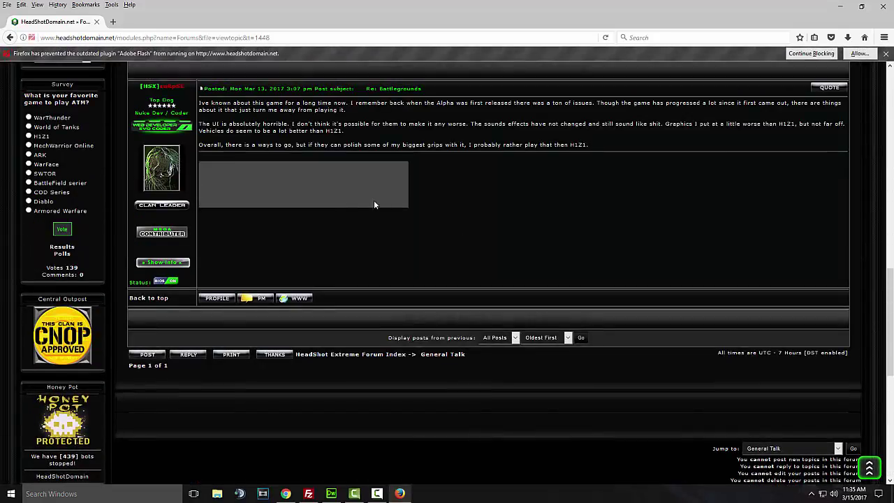
pyautogui.scroll(-4, 485, 200)
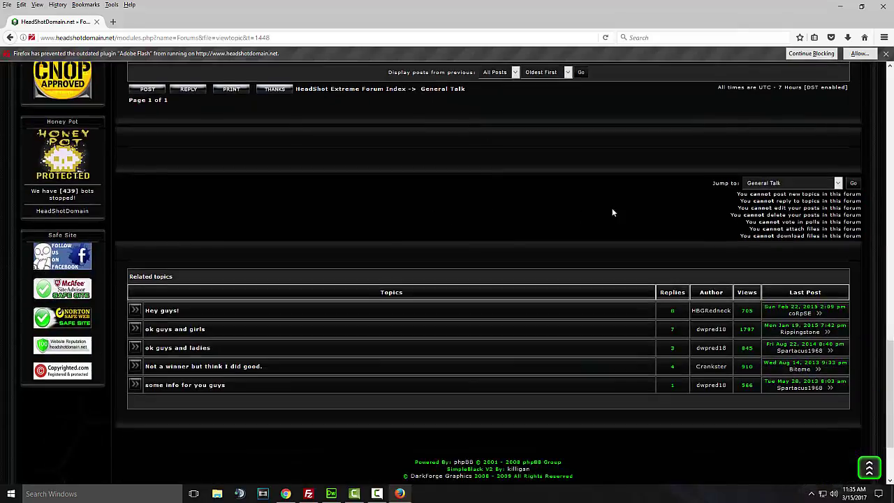
pyautogui.scroll(-2, 550, 217)
pyautogui.scroll(10, 554, 217)
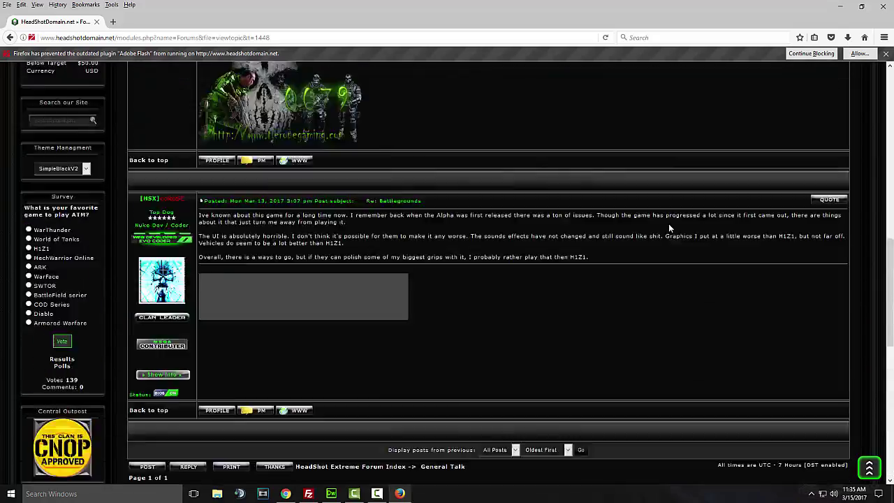
pyautogui.scroll(3, 669, 227)
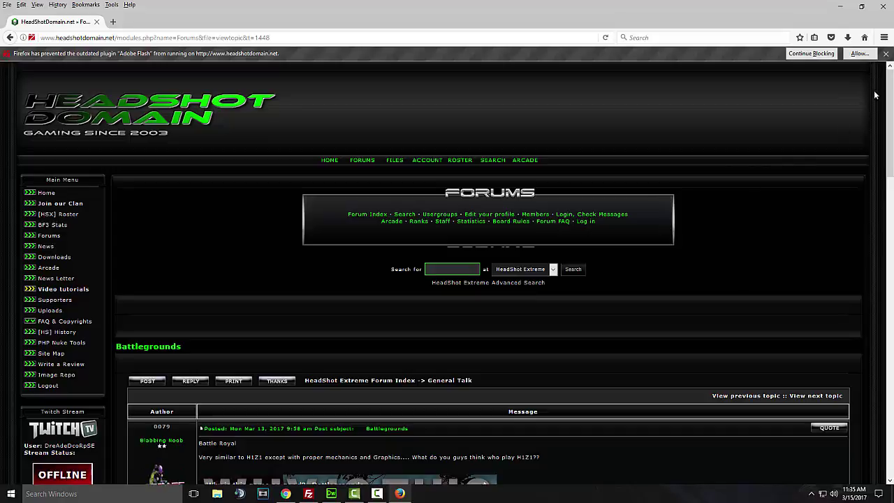
# Step: Allow Adobe Flash for this visit and review the Battlegrounds topic again down to its permissions list
pyautogui.click(859, 54)
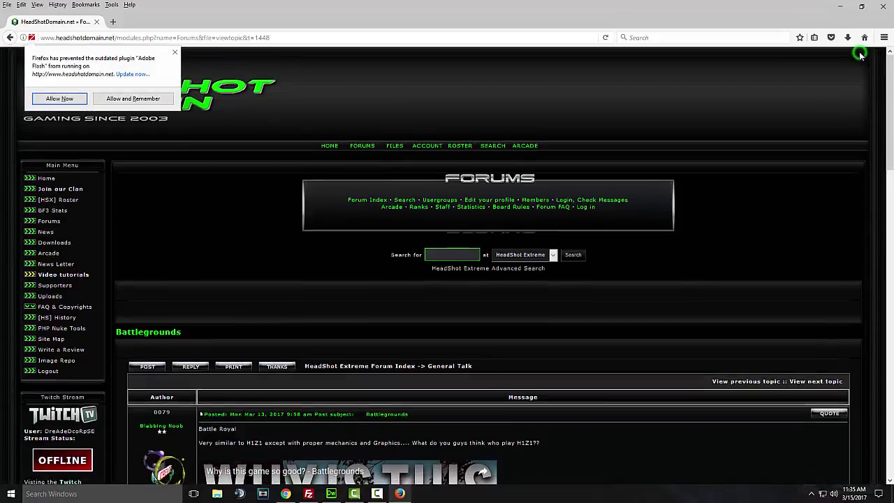
pyautogui.click(60, 100)
pyautogui.scroll(-10, 294, 123)
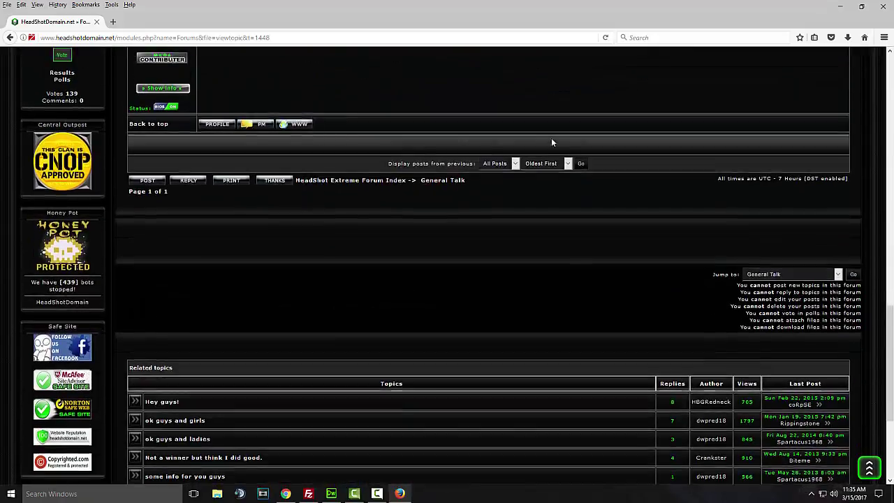
pyautogui.scroll(10, 589, 138)
pyautogui.scroll(-6, 587, 145)
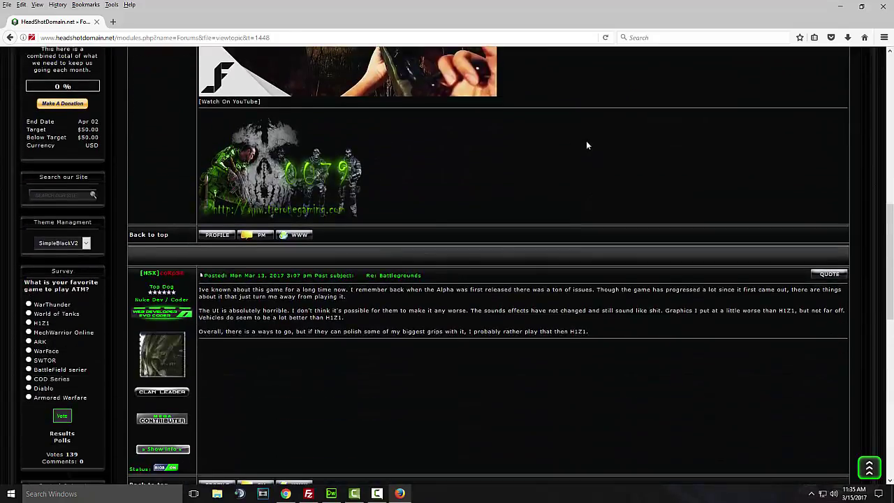
pyautogui.scroll(-3, 394, 316)
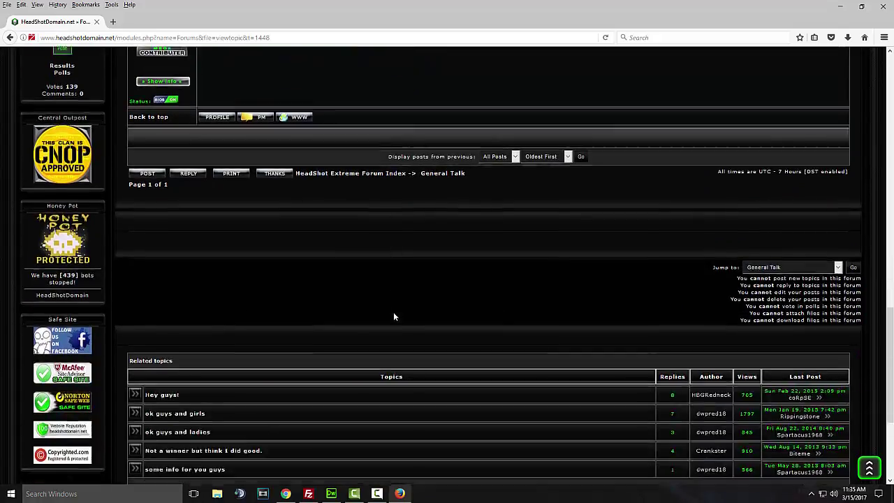
pyautogui.scroll(6, 339, 242)
pyautogui.scroll(7, 591, 257)
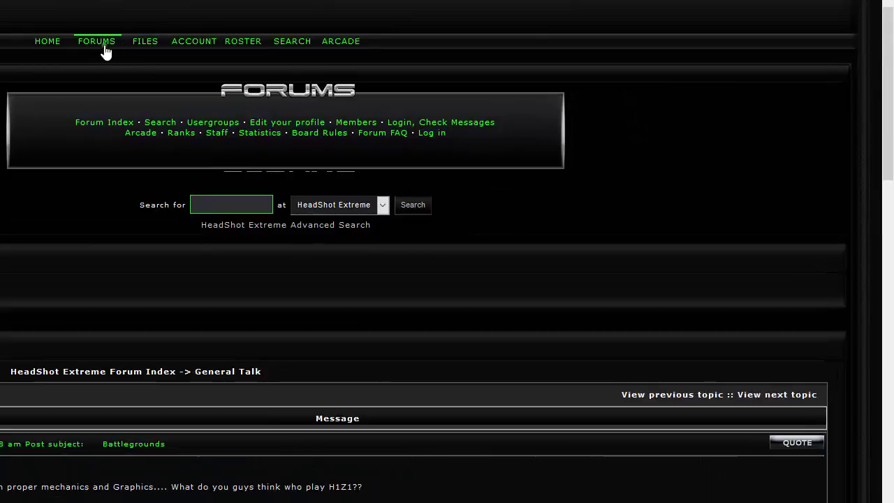
# Step: Return to the forum index as a guest and check the last forum sections down to Who is Online
pyautogui.click(97, 41)
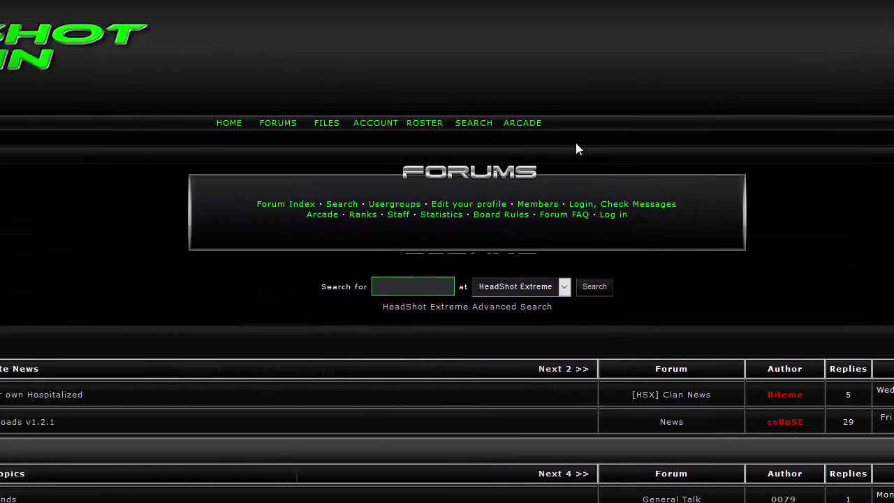
pyautogui.scroll(-15, 712, 139)
pyautogui.scroll(-10, 713, 132)
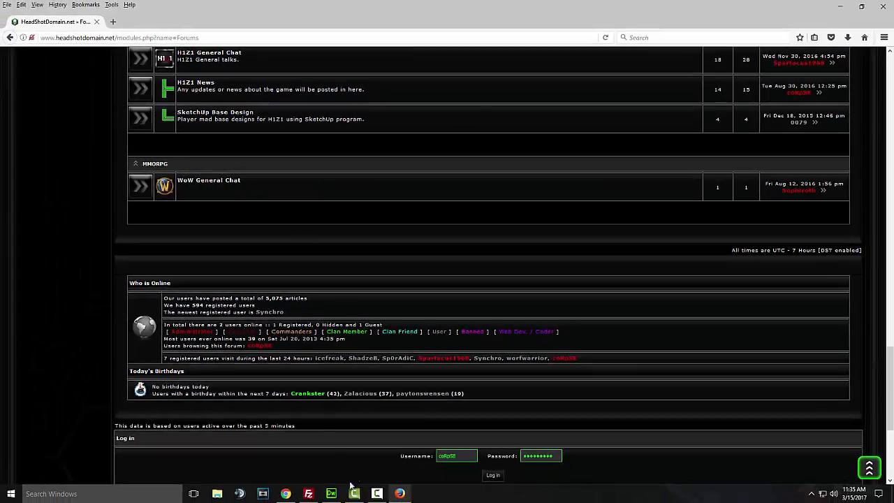
# Step: Switch to the logged-in Chrome session and examine the forum index's private sections, from Clan Private Talks to the Admin section
pyautogui.click(286, 493)
pyautogui.scroll(-1, 327, 171)
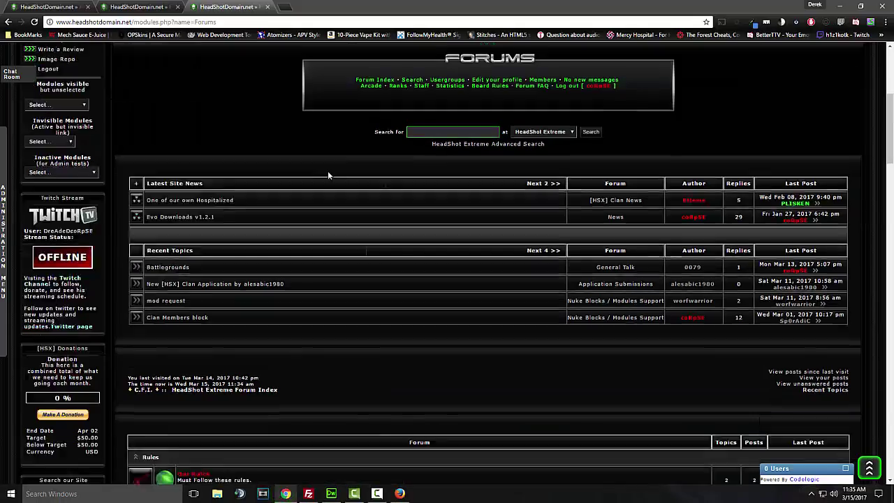
pyautogui.scroll(-15, 327, 172)
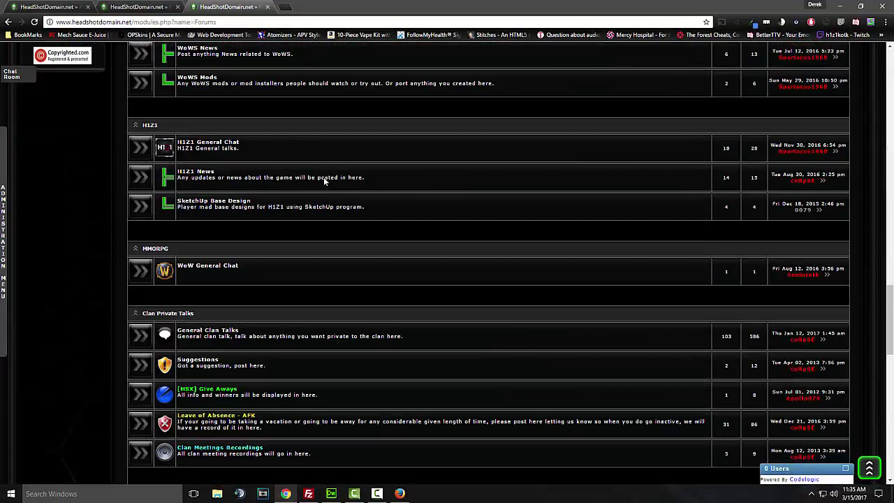
pyautogui.scroll(-1, 323, 176)
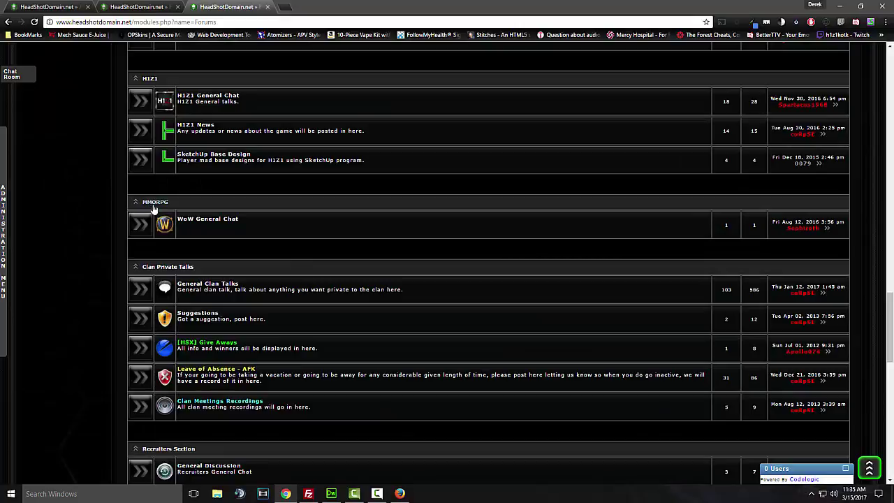
pyautogui.scroll(-3, 196, 209)
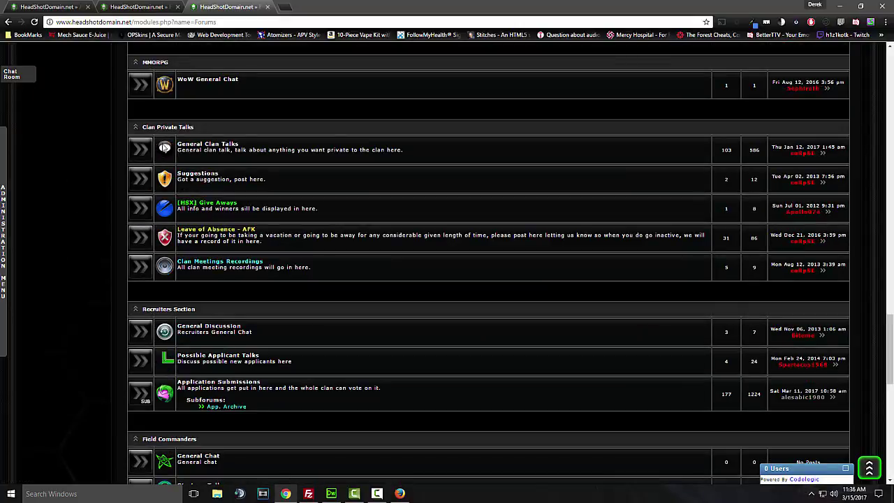
pyautogui.scroll(-4, 188, 182)
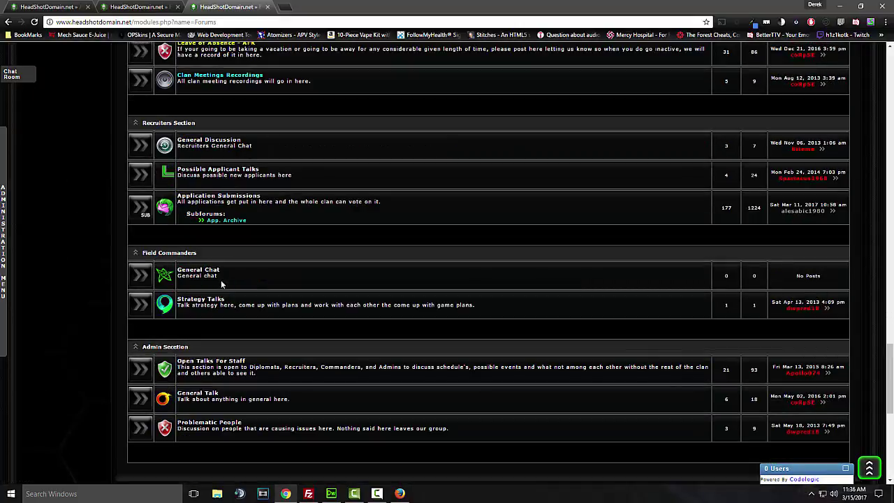
# Step: Switch to the guest session in Firefox, compare its forum index sections with the logged-in view, and close Firefox
pyautogui.scroll(-2, 233, 299)
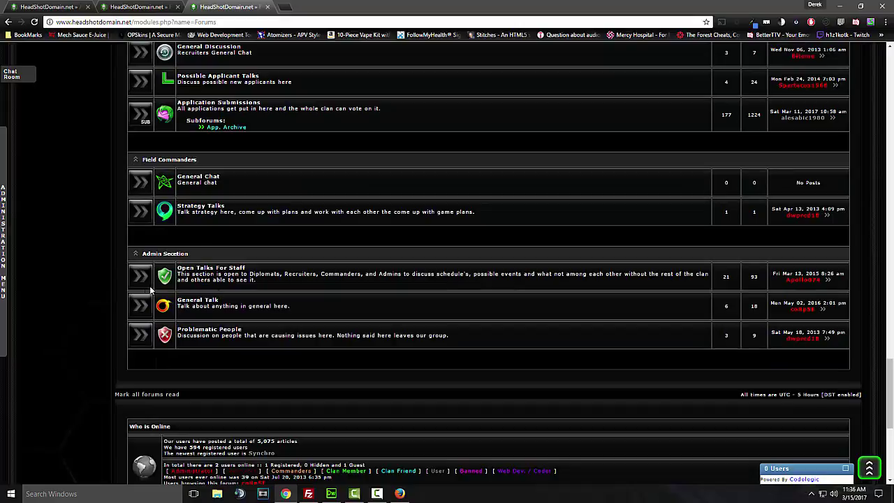
pyautogui.click(400, 494)
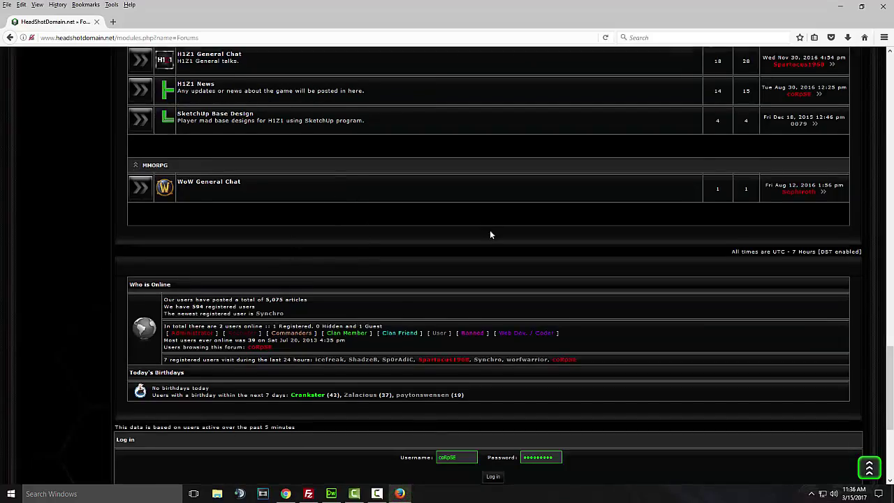
pyautogui.scroll(6, 490, 230)
pyautogui.scroll(-5, 461, 259)
pyautogui.scroll(20, 482, 231)
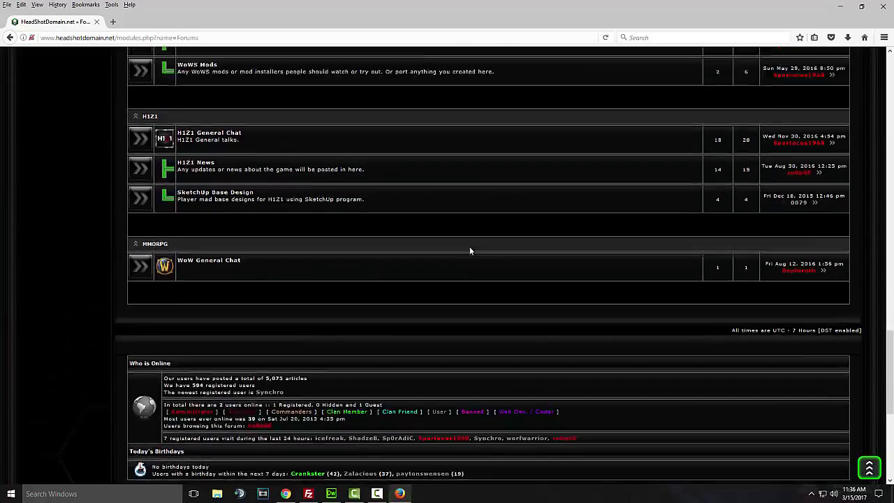
pyautogui.scroll(7, 473, 207)
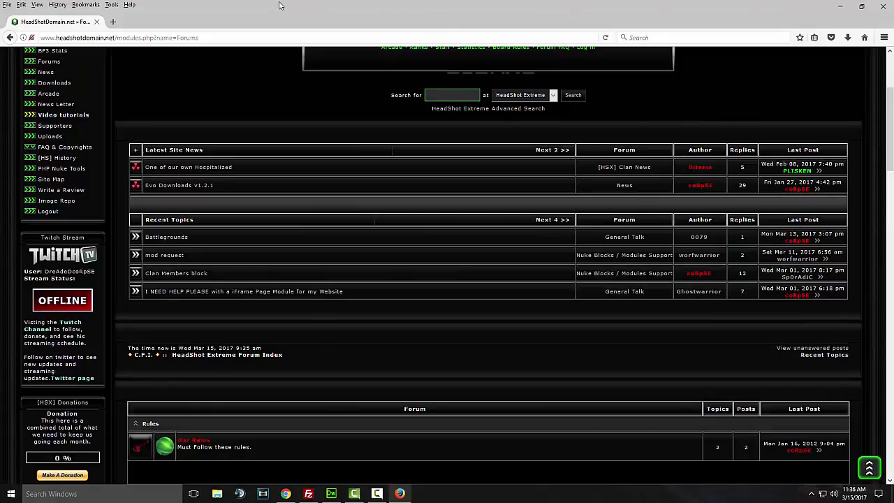
pyautogui.click(881, 7)
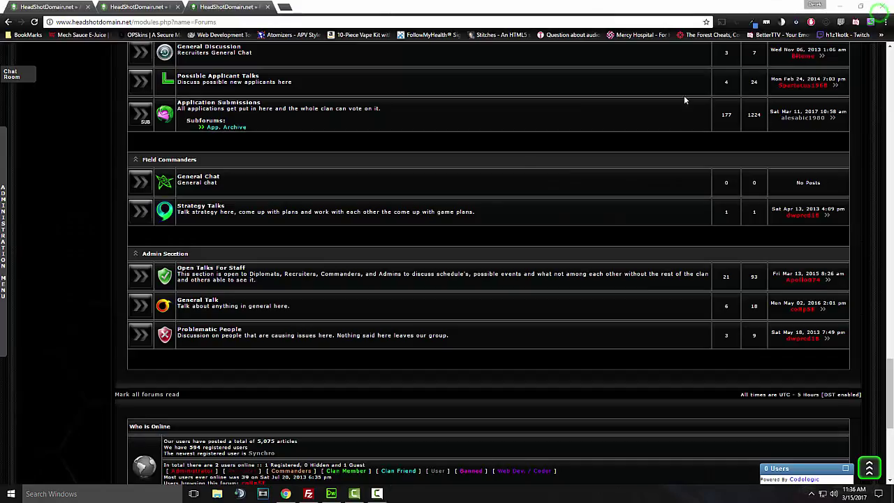
# Step: Review the logged-in forum index again, from the recruiter and game sections up to the recent topics
pyautogui.scroll(5, 517, 156)
pyautogui.scroll(8, 517, 156)
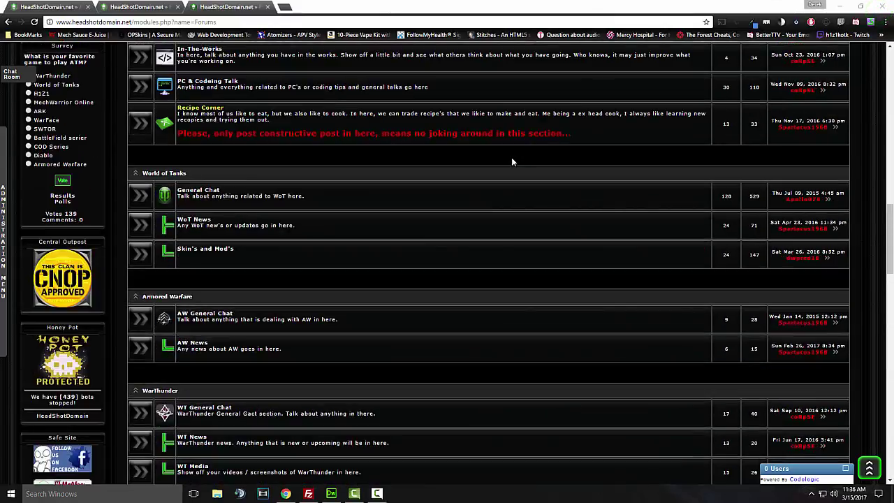
pyautogui.scroll(-5, 509, 159)
pyautogui.scroll(-3, 508, 159)
pyautogui.scroll(2, 505, 163)
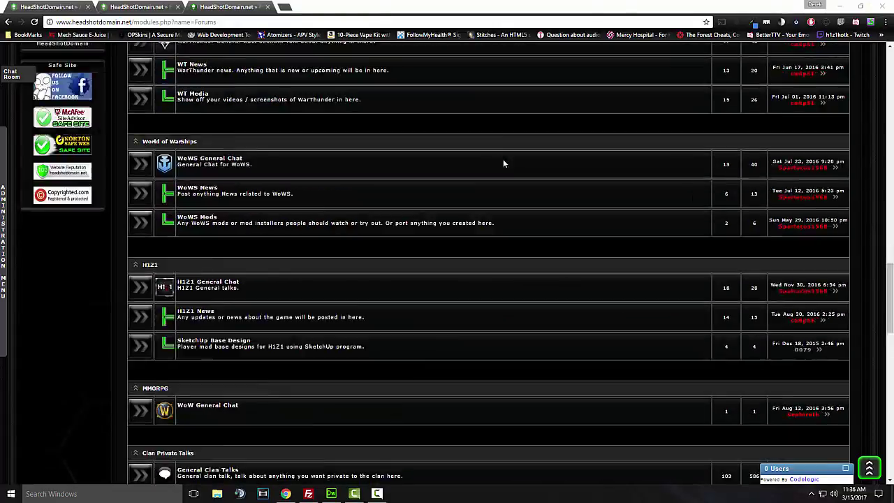
pyautogui.scroll(15, 502, 160)
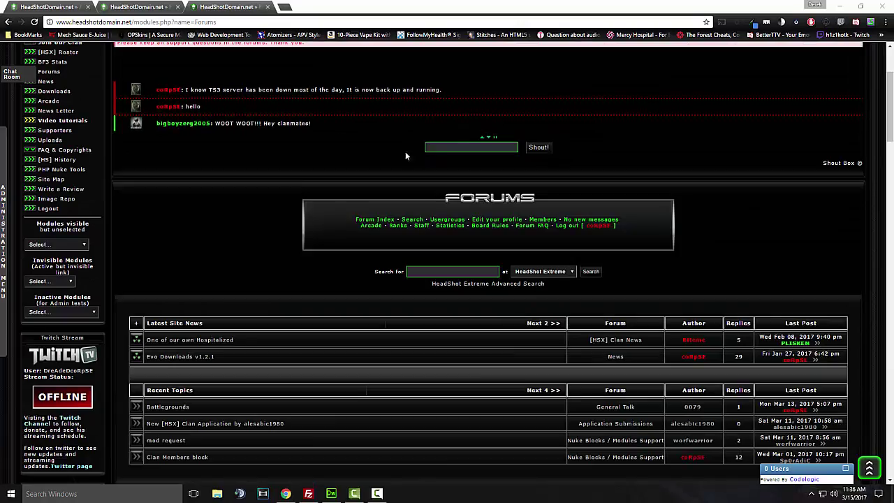
# Step: Close the Feedback form and forum index pages and review the module administration list
pyautogui.click(167, 6)
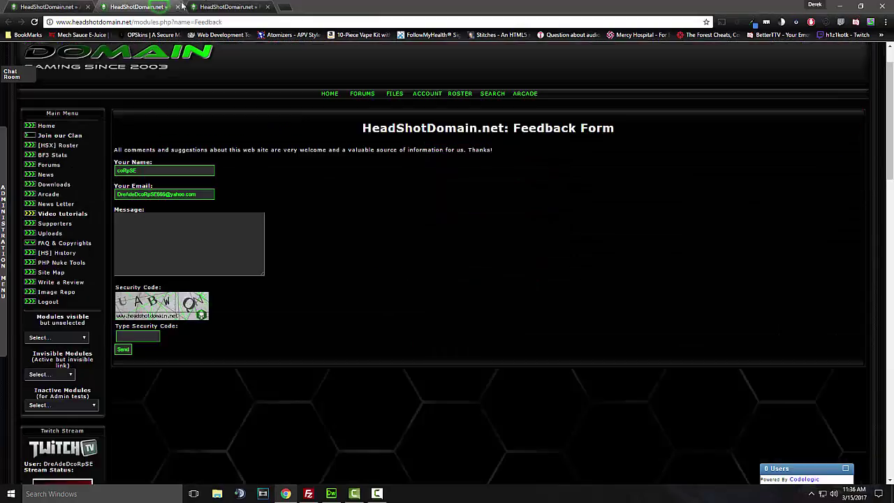
pyautogui.click(178, 7)
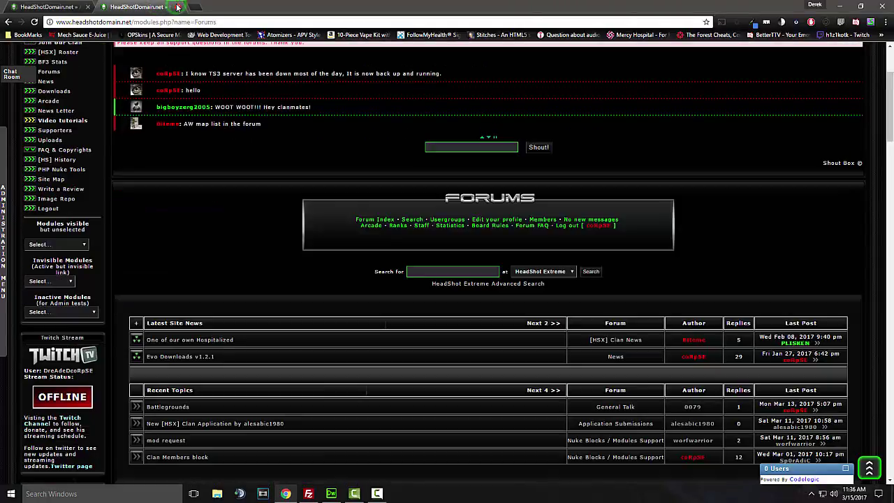
pyautogui.click(178, 6)
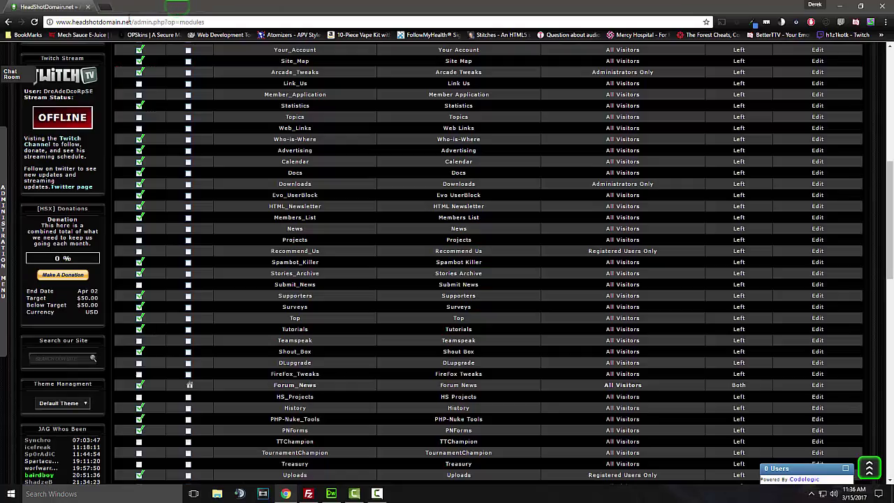
pyautogui.scroll(5, 222, 134)
pyautogui.scroll(-1, 292, 189)
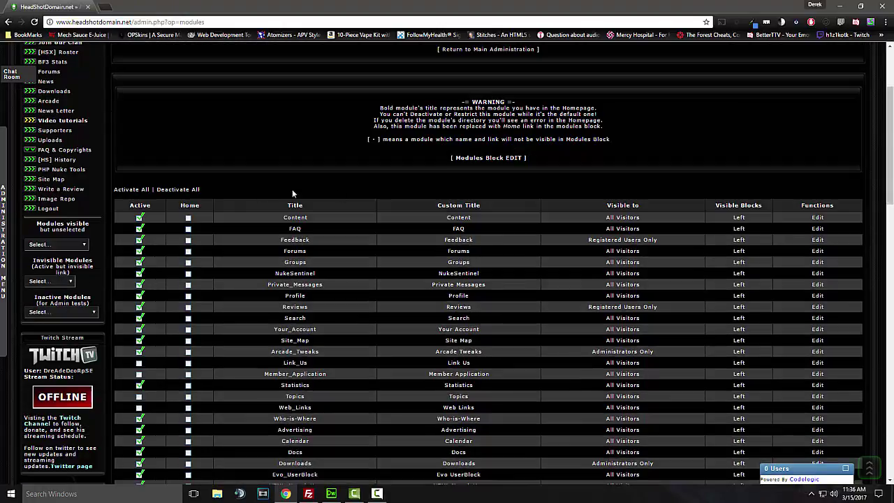
pyautogui.scroll(1, 128, 181)
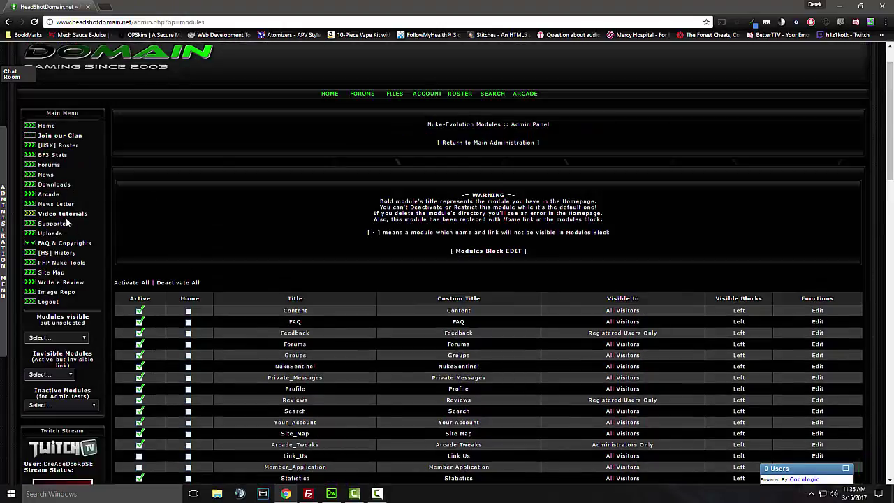
# Step: Open the Nuke-Evo main administration page and examine its Administration Menu and Modules Administration sections
pyautogui.moveTo(6, 216)
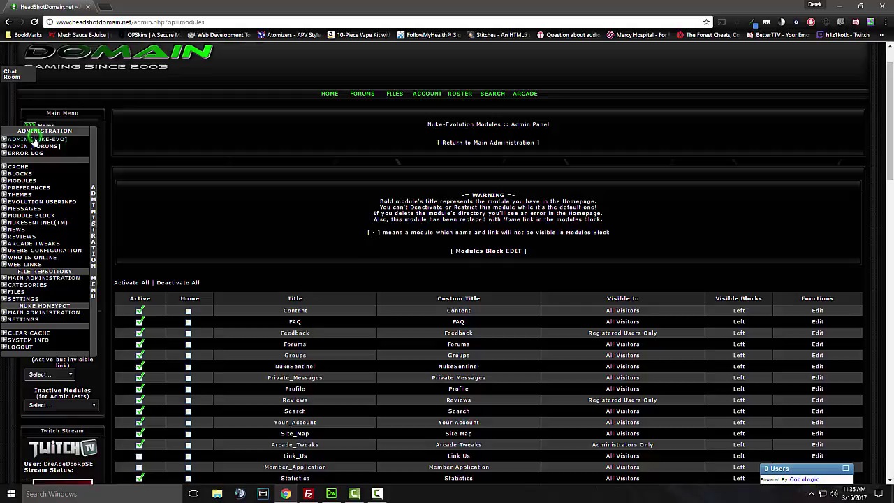
pyautogui.click(34, 140)
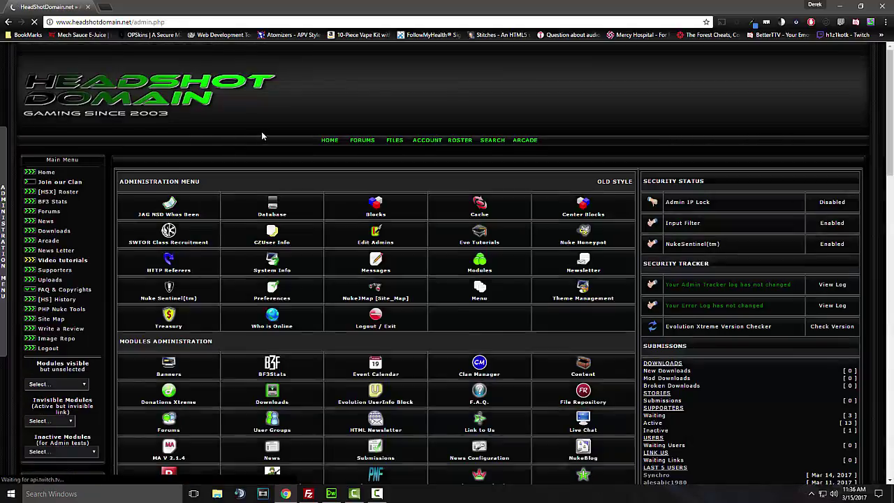
pyautogui.scroll(-1, 262, 136)
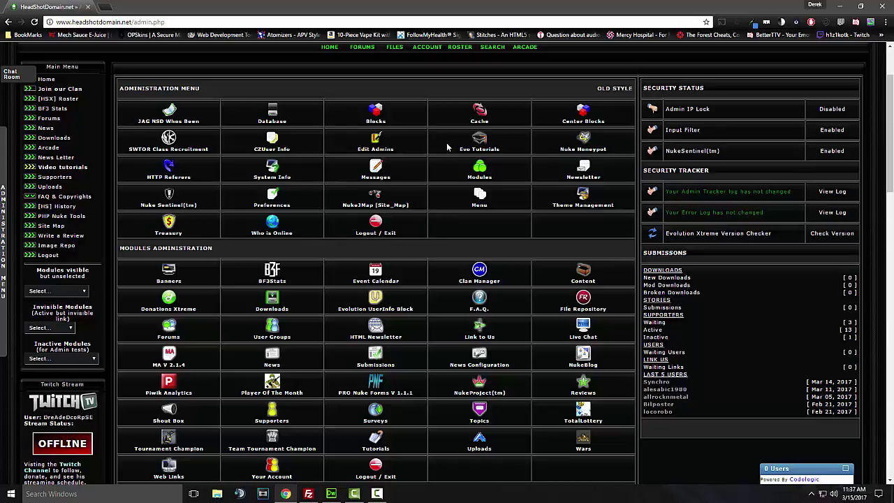
pyautogui.scroll(-1, 451, 146)
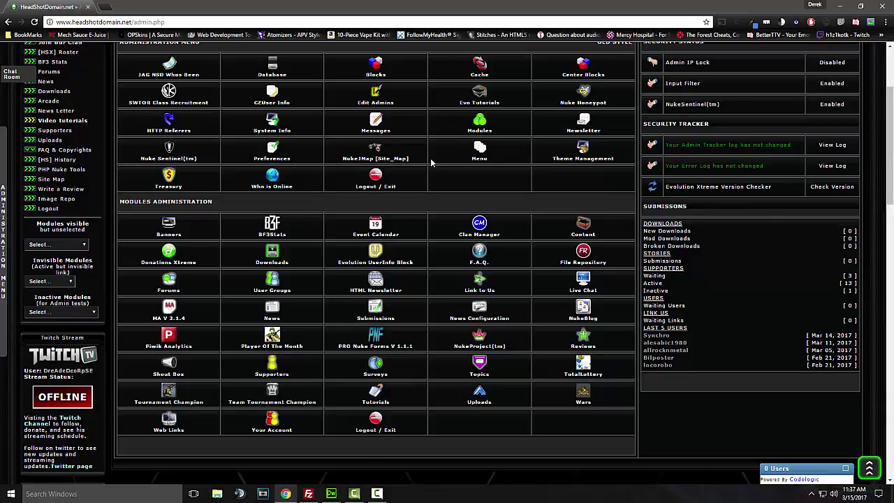
pyautogui.scroll(3, 431, 162)
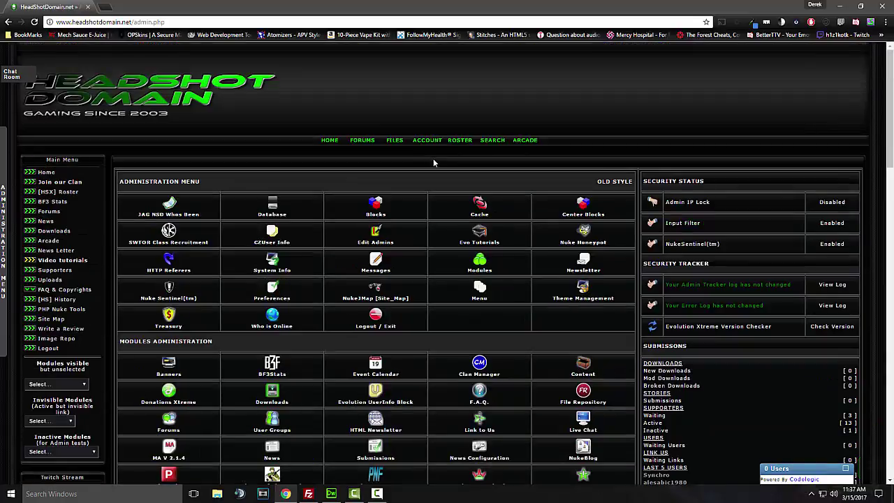
# Step: Open the site's home page and examine its news posts, User Info block and footer area
pyautogui.click(329, 141)
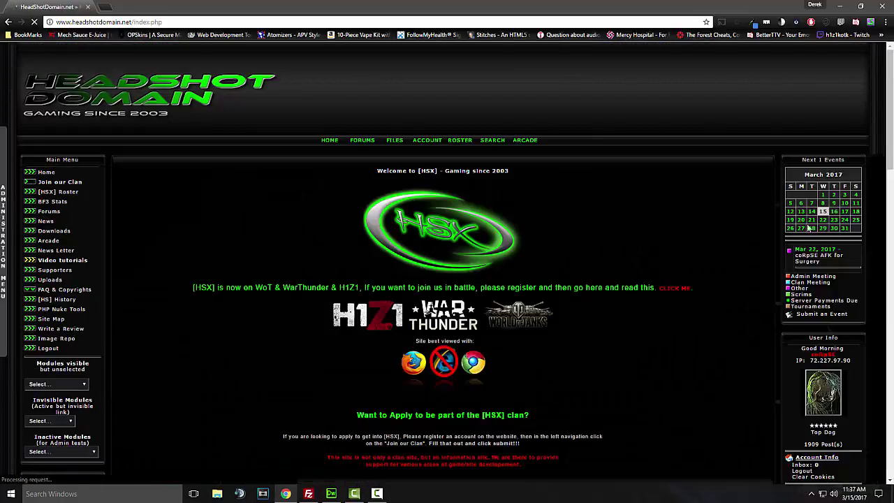
pyautogui.scroll(-4, 790, 198)
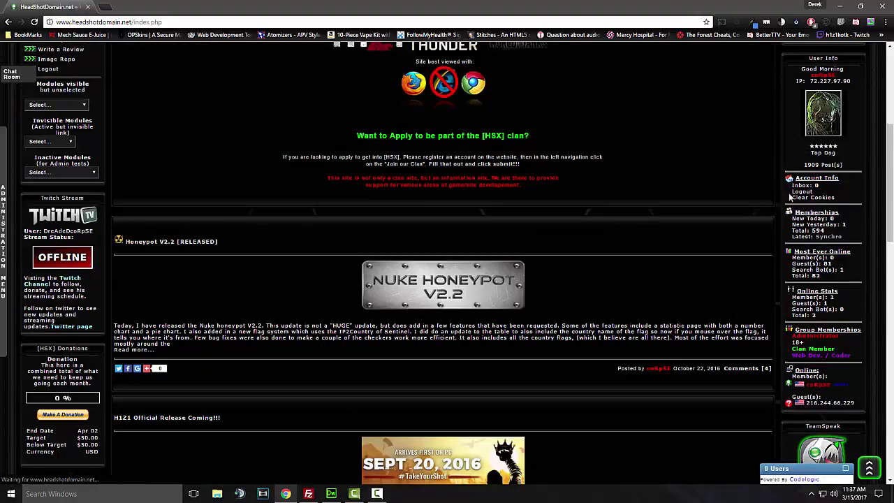
pyautogui.scroll(-3, 839, 183)
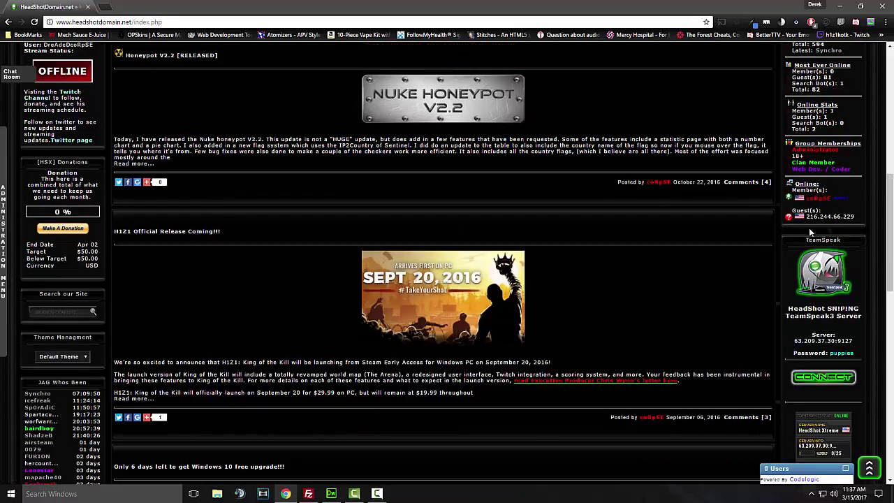
pyautogui.scroll(-4, 833, 234)
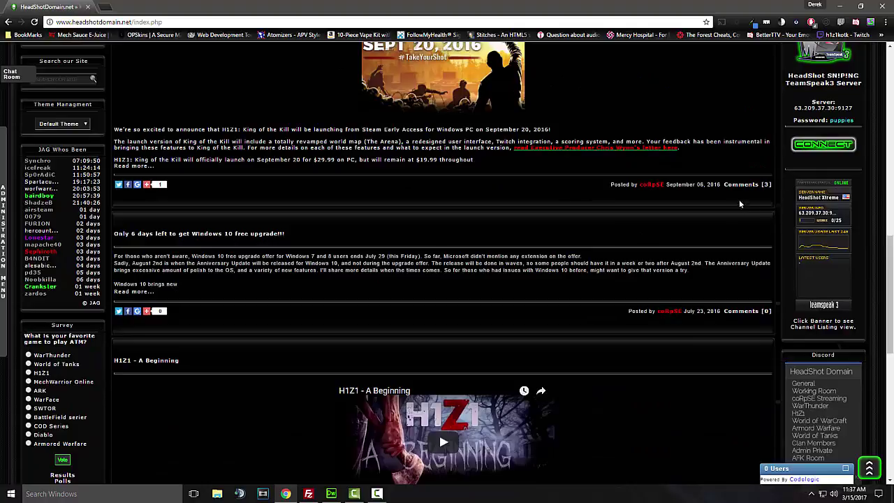
pyautogui.scroll(-7, 796, 225)
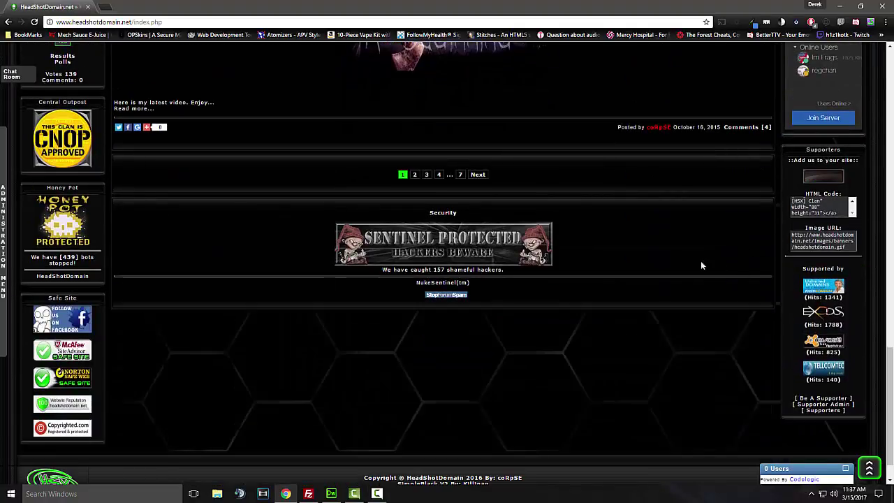
pyautogui.scroll(15, 195, 271)
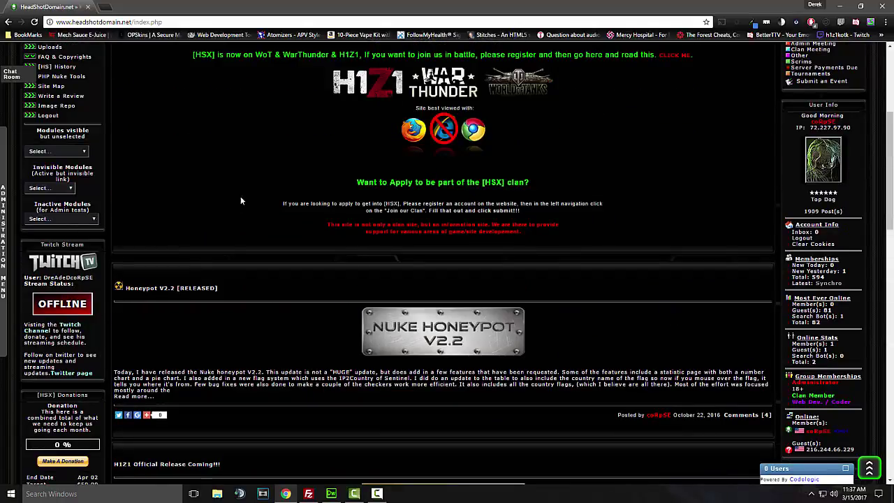
pyautogui.scroll(2, 271, 235)
pyautogui.scroll(-5, 618, 240)
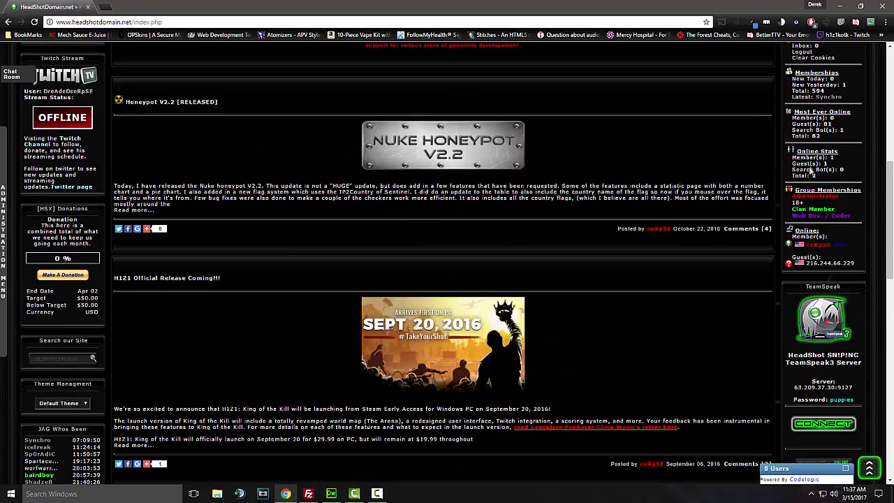
pyautogui.scroll(4, 793, 138)
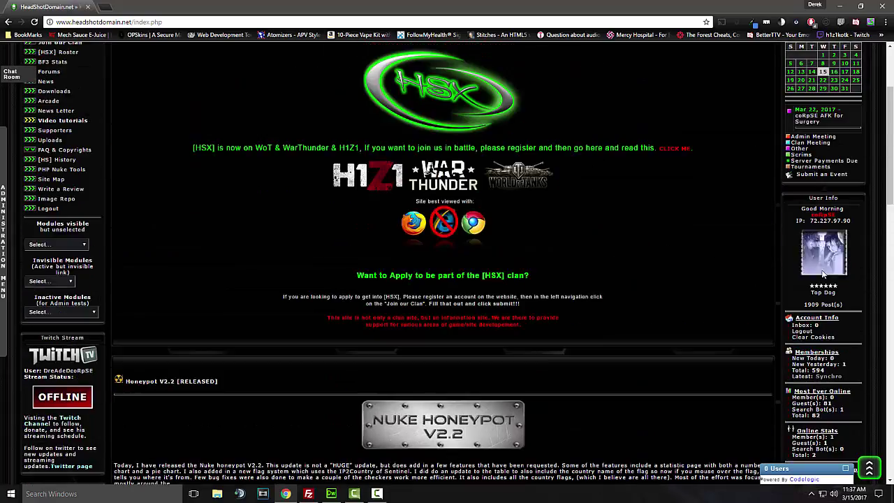
pyautogui.scroll(2, 671, 269)
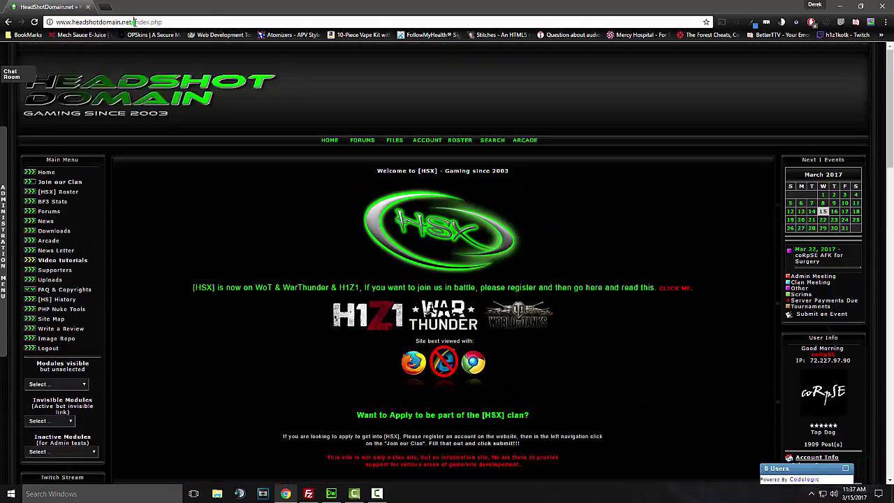
# Step: Replace index.php in the site address with admin.php and load the administration page
pyautogui.moveTo(135, 21); pyautogui.dragTo(163, 22)
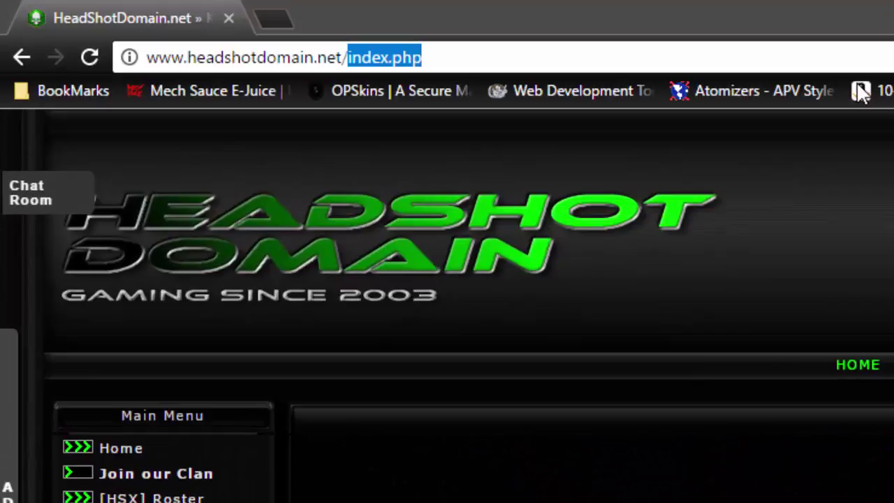
pyautogui.write('a')
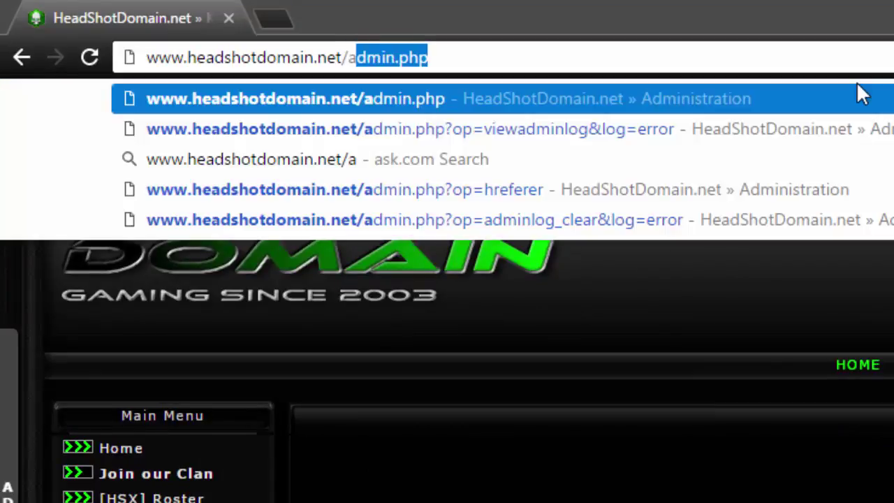
pyautogui.write('dmin.')
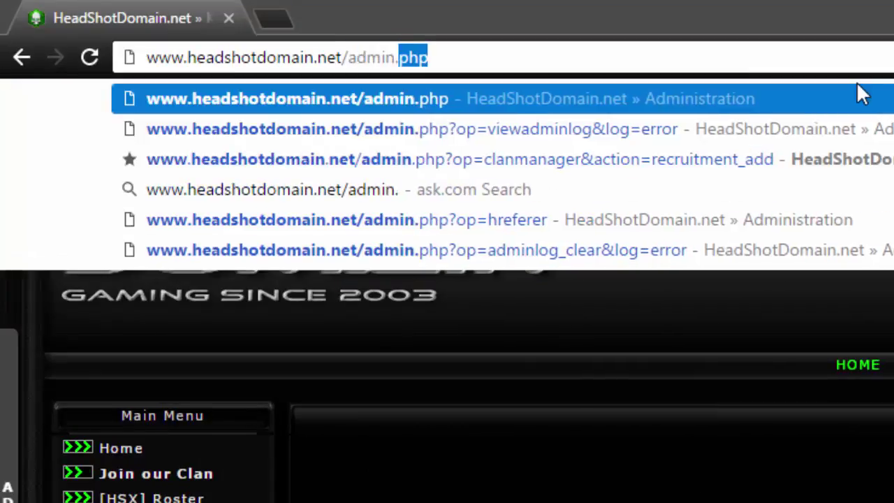
pyautogui.write('php')
pyautogui.press('Return')
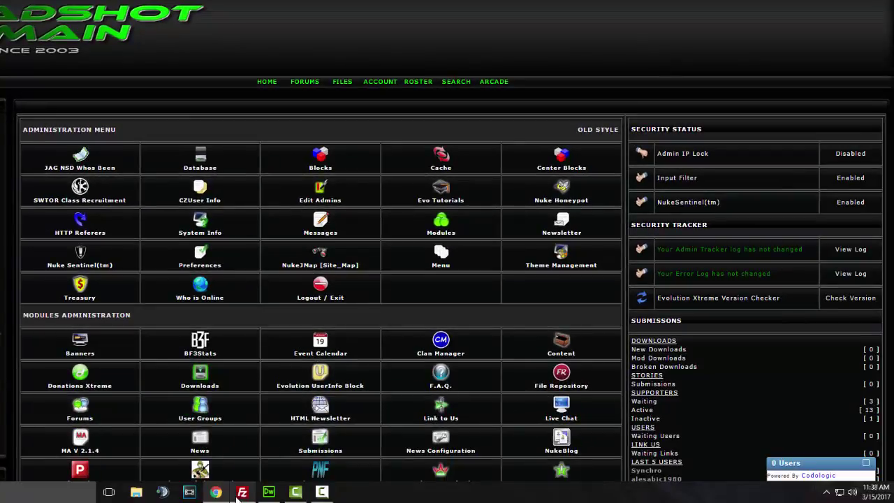
# Step: Switch to FileZilla and open the remote config.php file from the public_html folder
pyautogui.click(242, 492)
pyautogui.scroll(-3, 489, 234)
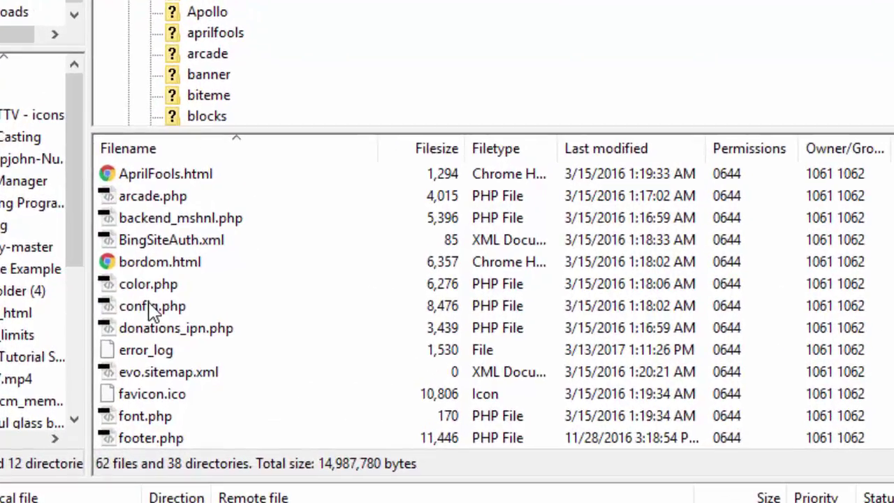
pyautogui.rightClick(419, 247)
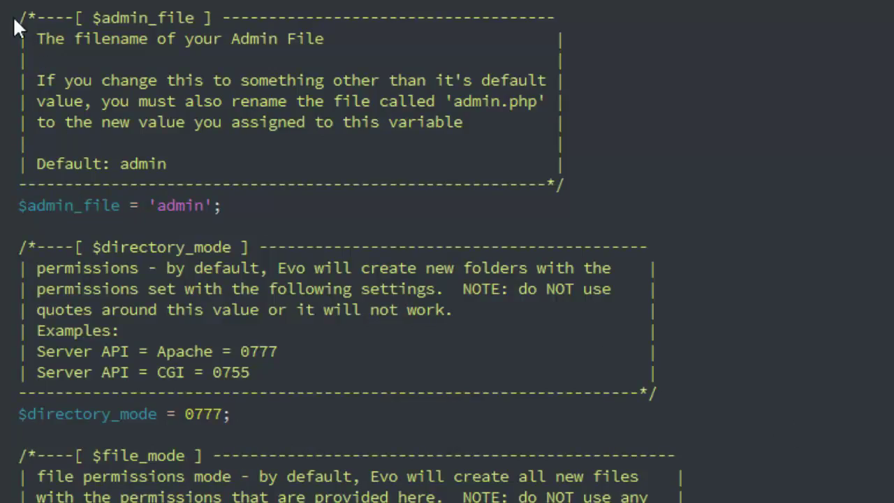
# Step: Highlight the $admin_file comment block with its setting in config.php and place the cursor inside the 'admin' value
pyautogui.moveTo(16, 17); pyautogui.dragTo(476, 206)
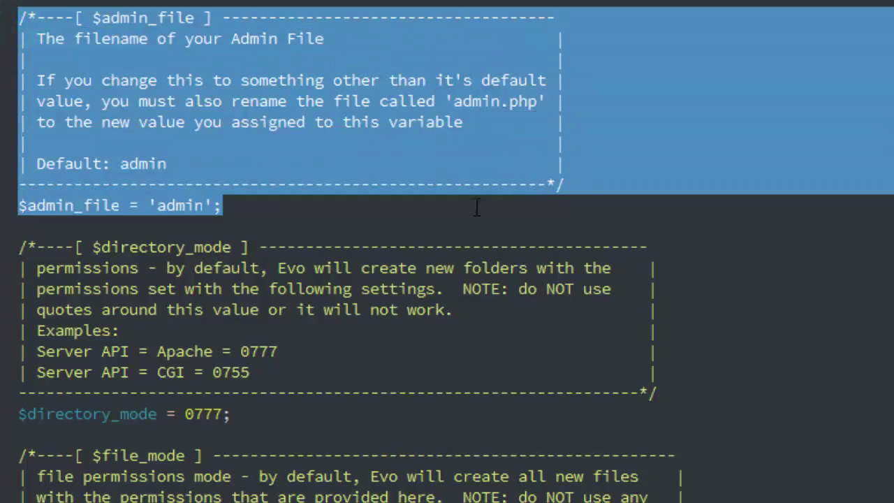
pyautogui.click(197, 203)
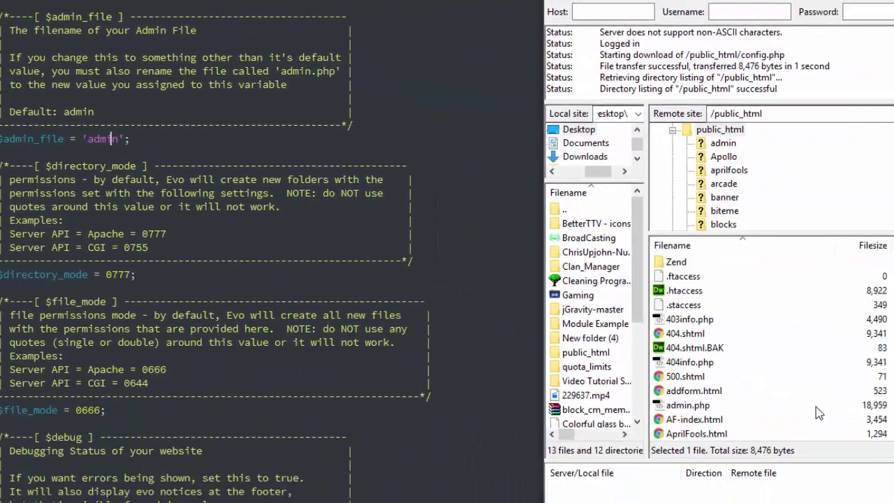
# Step: Select the remote admin.php file in public_html and switch back to the site's administration page in the browser
pyautogui.scroll(-1, 816, 407)
pyautogui.click(688, 363)
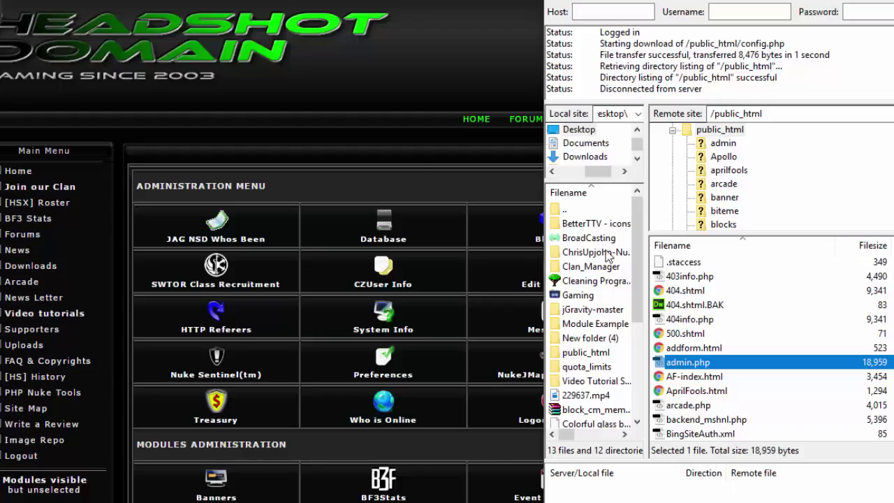
pyautogui.click(407, 89)
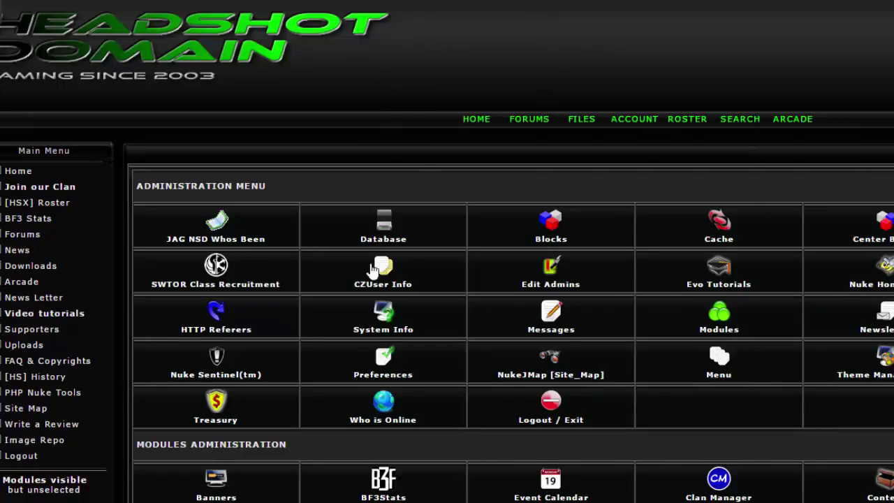
# Step: Look over the administration and module entries and open Nuke Sentinel(tm)
pyautogui.scroll(-2, 302, 271)
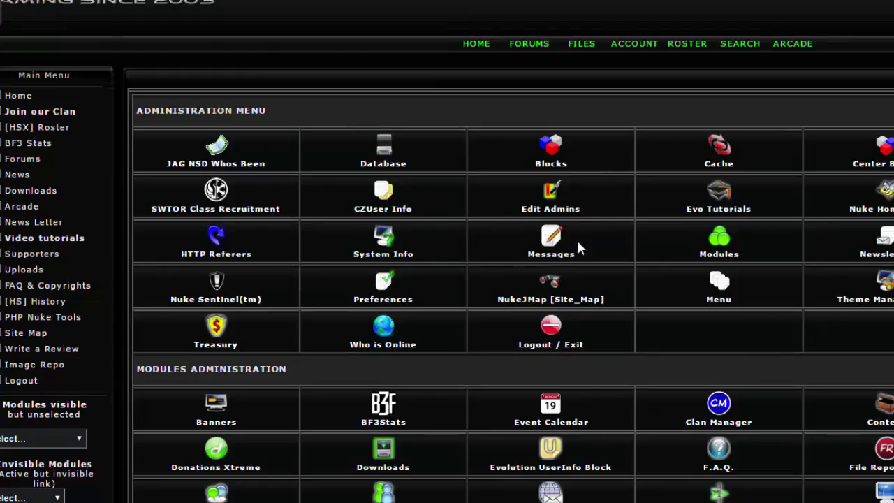
pyautogui.scroll(-4, 577, 239)
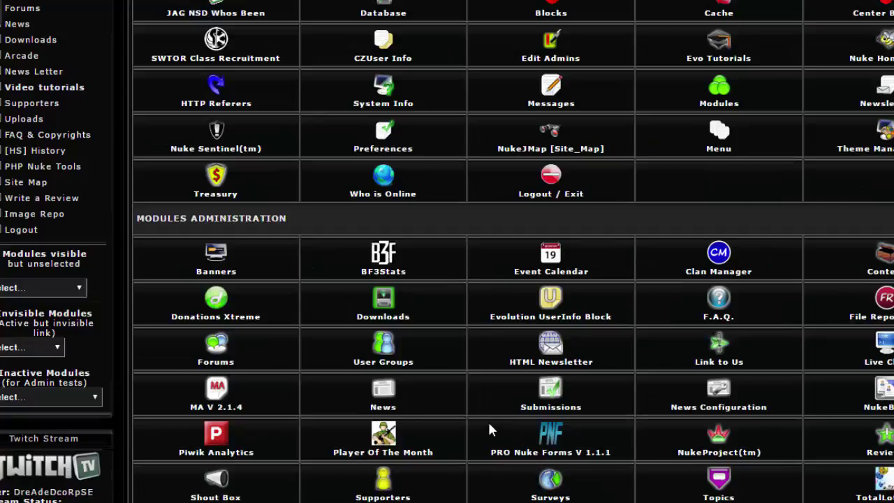
pyautogui.scroll(4, 628, 408)
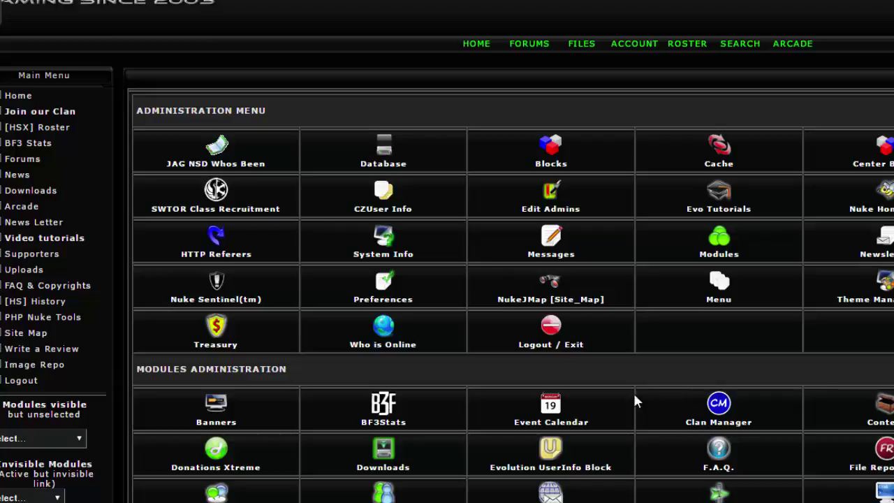
pyautogui.click(218, 283)
# Step: Highlight the htaccess Path value in NukeSentinel's Administrative Settings and set Admin Auth to Off
pyautogui.scroll(-2, 802, 259)
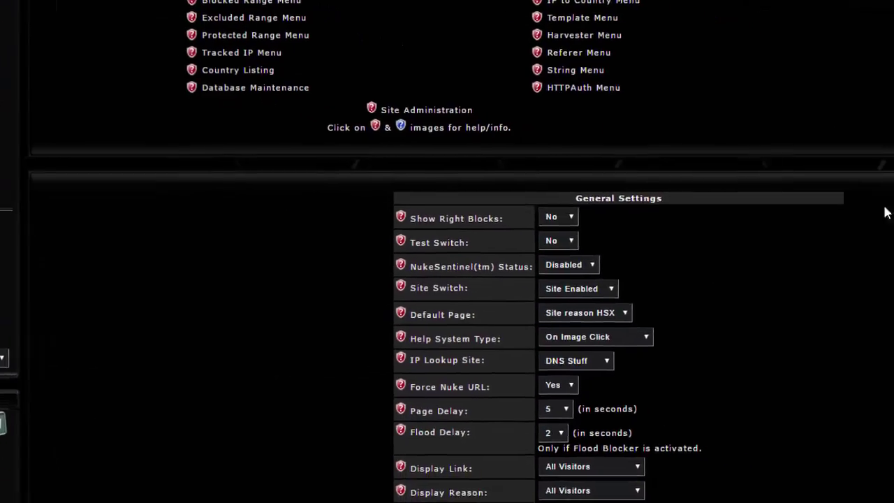
pyautogui.scroll(3, 752, 176)
pyautogui.scroll(-1, 746, 173)
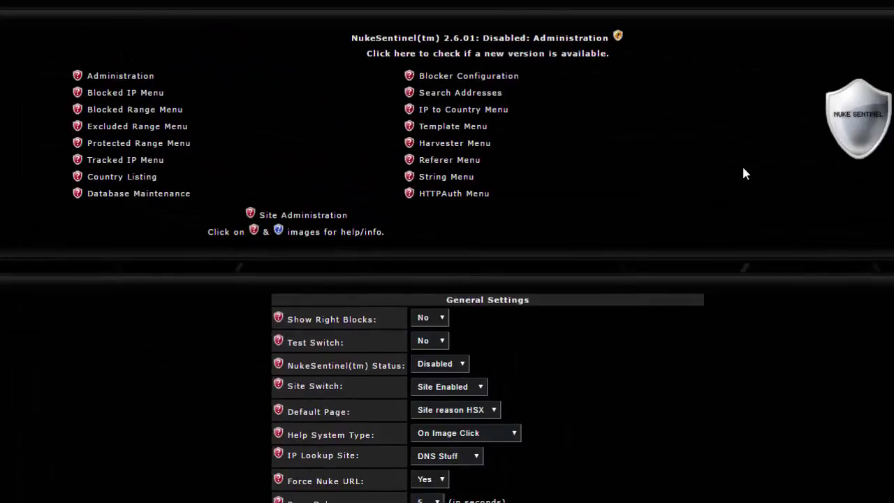
pyautogui.scroll(-3, 745, 173)
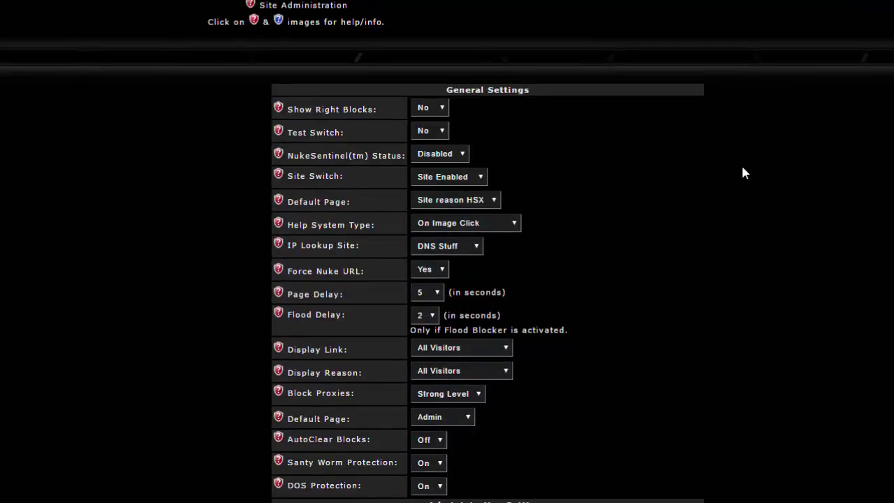
pyautogui.scroll(-5, 744, 172)
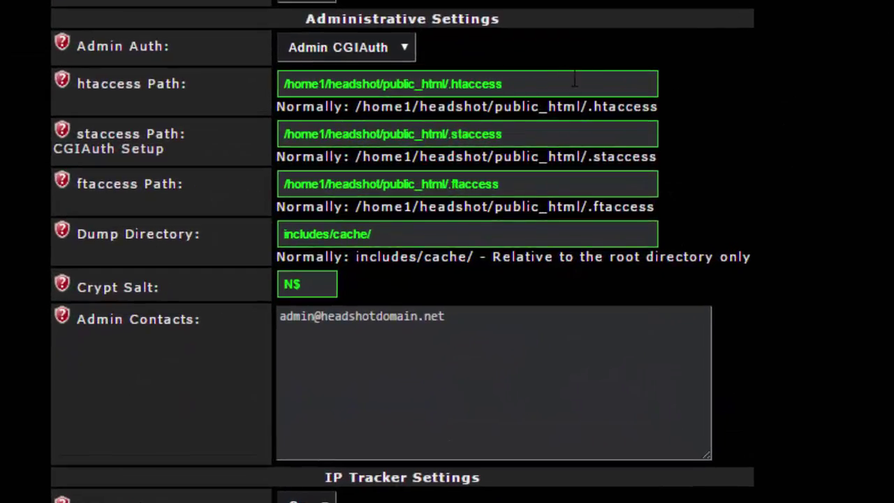
pyautogui.tripleClick(543, 80)
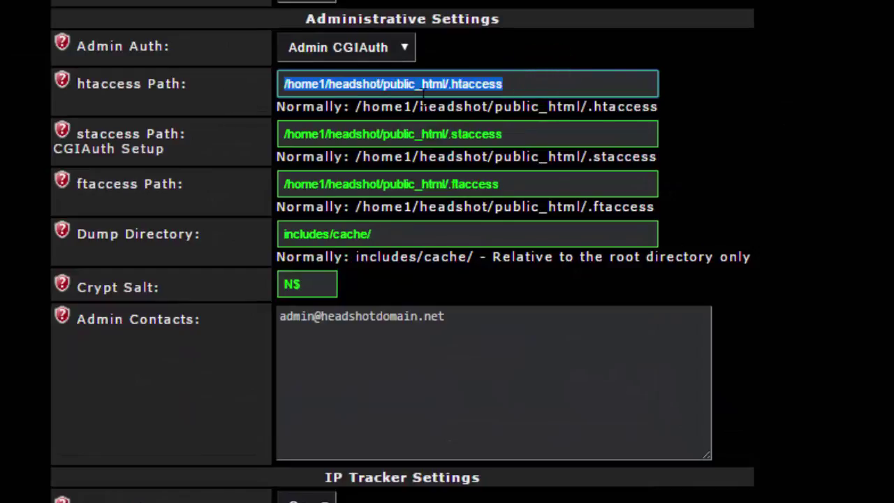
pyautogui.click(402, 49)
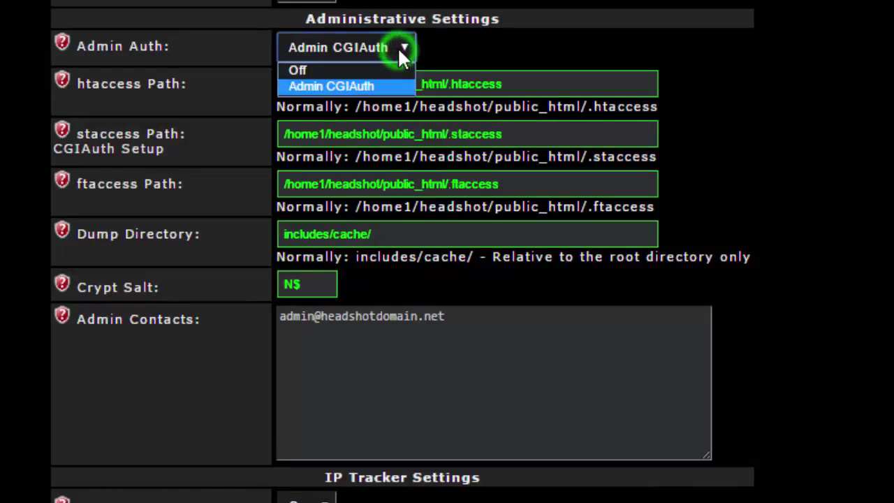
pyautogui.click(354, 67)
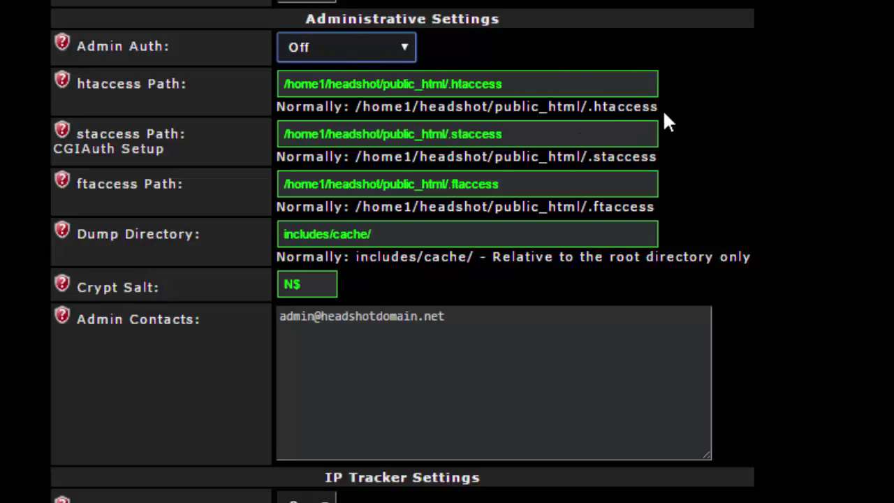
# Step: Copy the suggested path /home1/headshot/public_html/.htaccess and select the existing htaccess Path value for replacement
pyautogui.moveTo(658, 109); pyautogui.dragTo(358, 118)
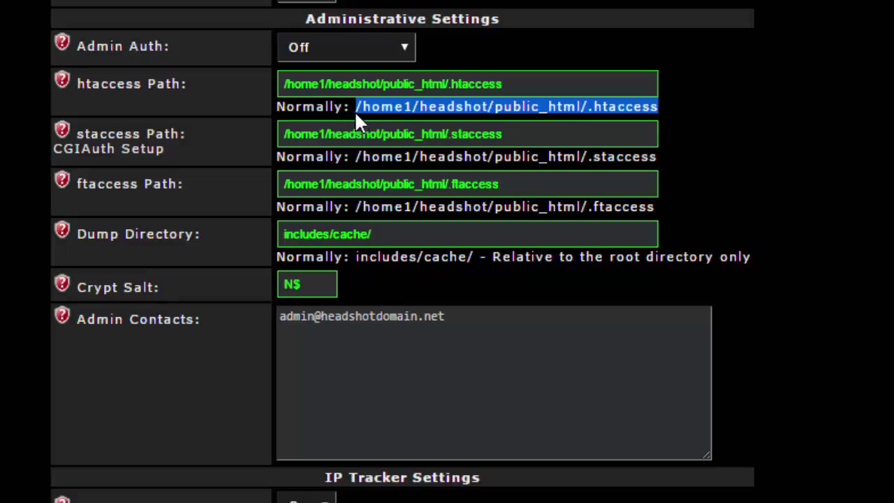
pyautogui.rightClick(398, 105)
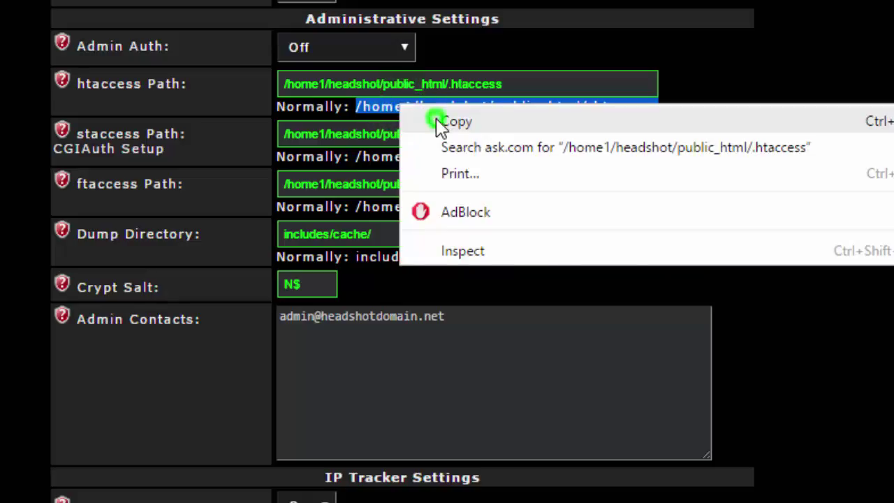
pyautogui.click(433, 121)
pyautogui.moveTo(542, 84); pyautogui.dragTo(185, 104)
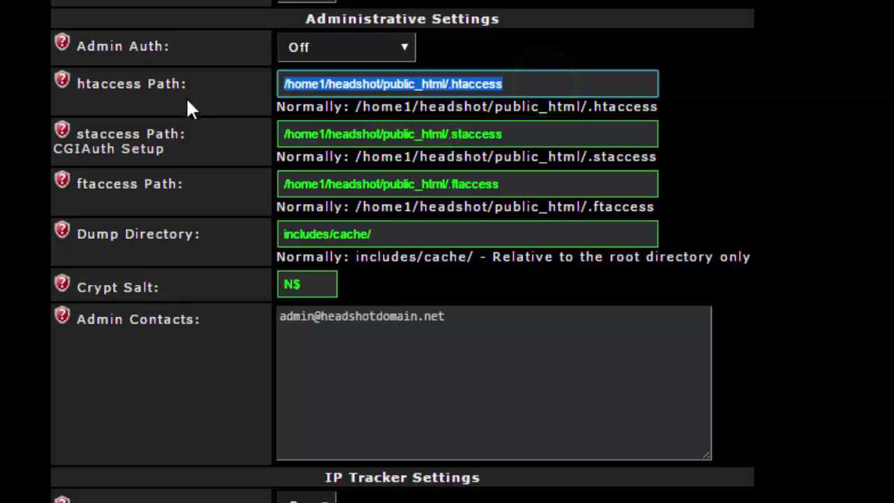
# Step: Highlight the suggested staccess path and the suggested Dump Directory value includes/cache/ in the Administrative Settings
pyautogui.moveTo(355, 156); pyautogui.dragTo(661, 165)
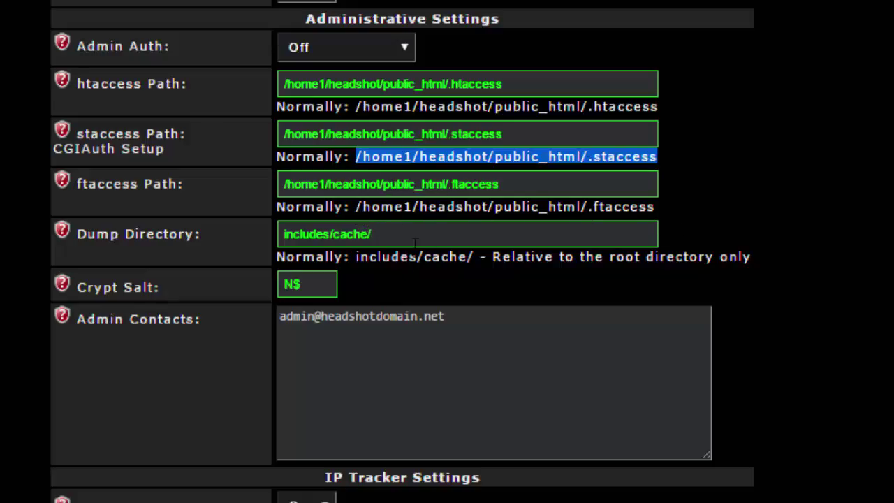
pyautogui.moveTo(357, 257); pyautogui.dragTo(481, 256)
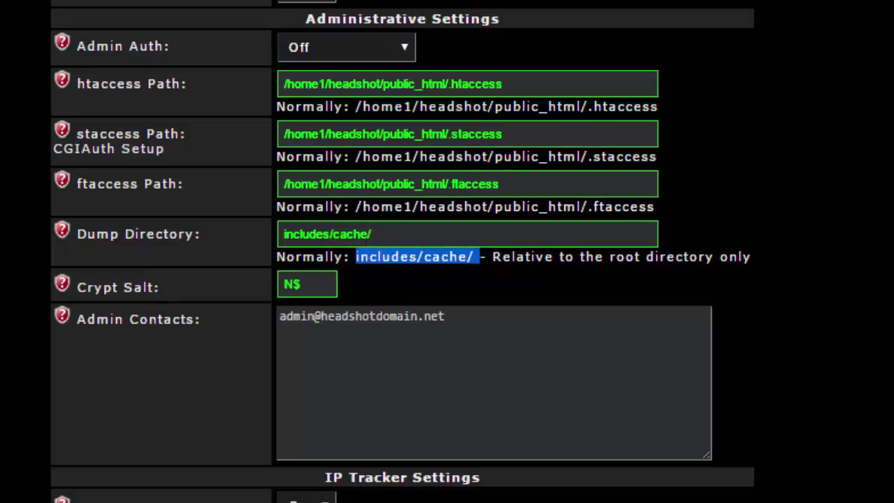
pyautogui.scroll(-3, 402, 251)
pyautogui.scroll(3, 403, 251)
# Step: Open the HTTPAuth Menu of NukeSentinel and display the Admin Auth List with its login and protection columns
pyautogui.scroll(6, 810, 96)
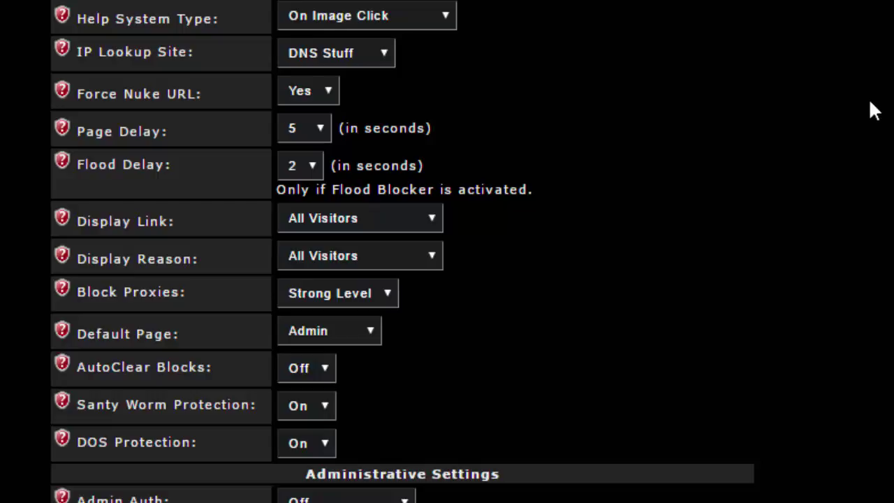
pyautogui.scroll(-8, 866, 101)
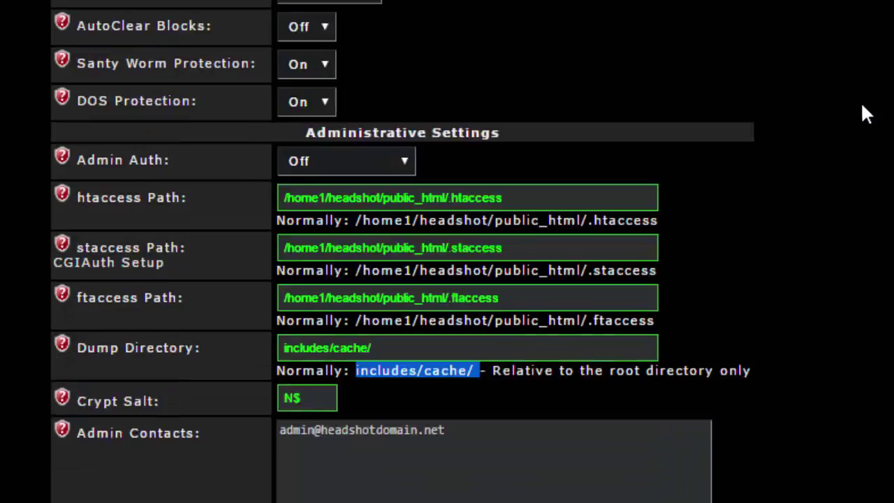
pyautogui.scroll(-3, 723, 131)
pyautogui.scroll(-5, 723, 131)
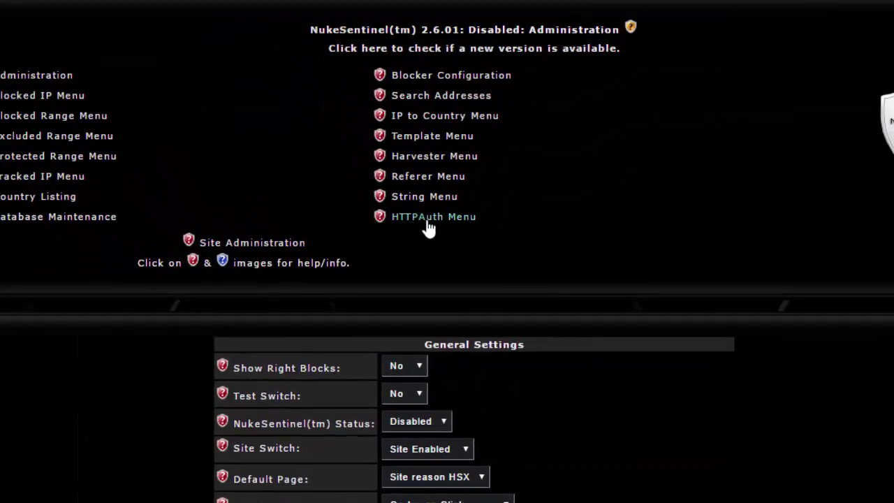
pyautogui.click(427, 221)
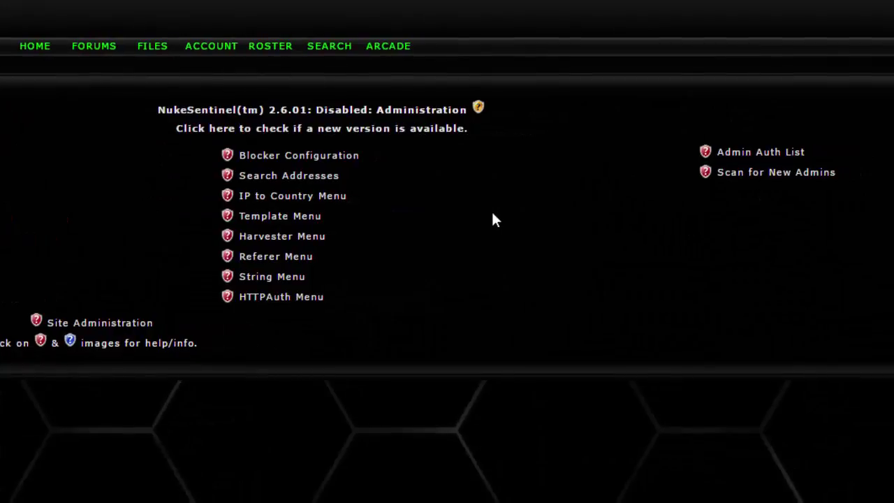
pyautogui.click(770, 153)
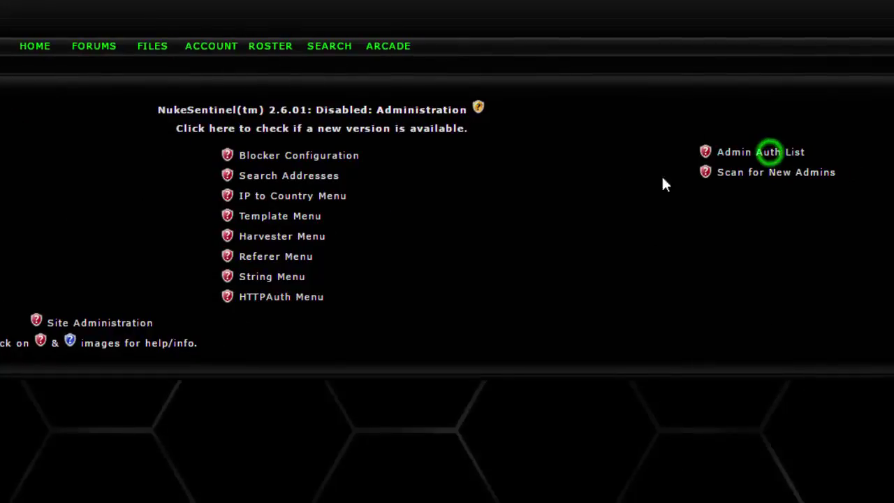
pyautogui.scroll(-5, 481, 213)
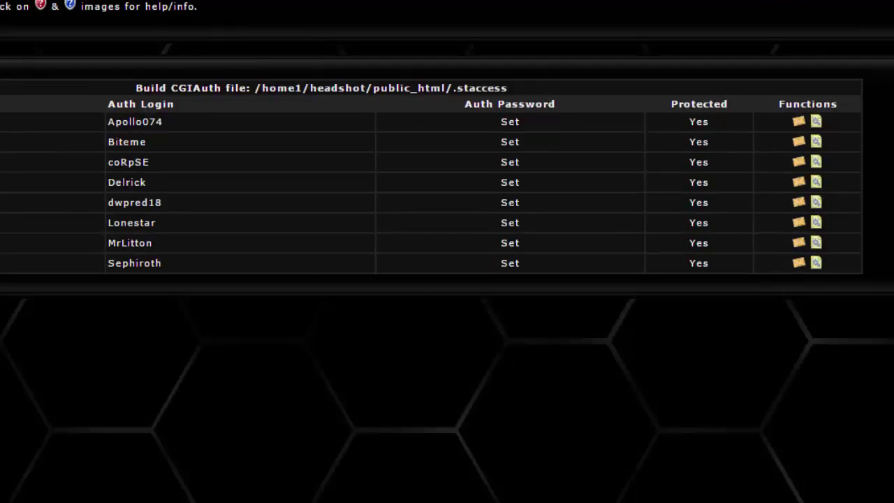
# Step: Switch to FileZilla, open the testsite folder inside public_html and look through its files
pyautogui.hotkey('alt', 'Tab')
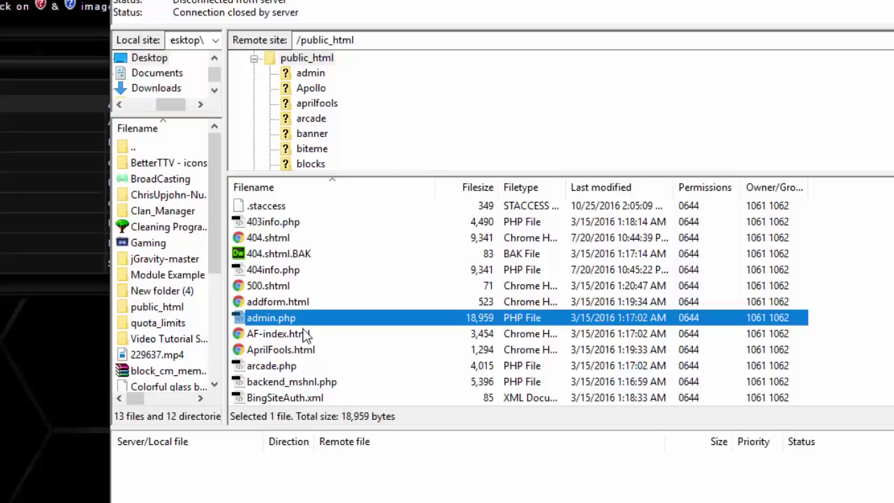
pyautogui.scroll(2, 283, 312)
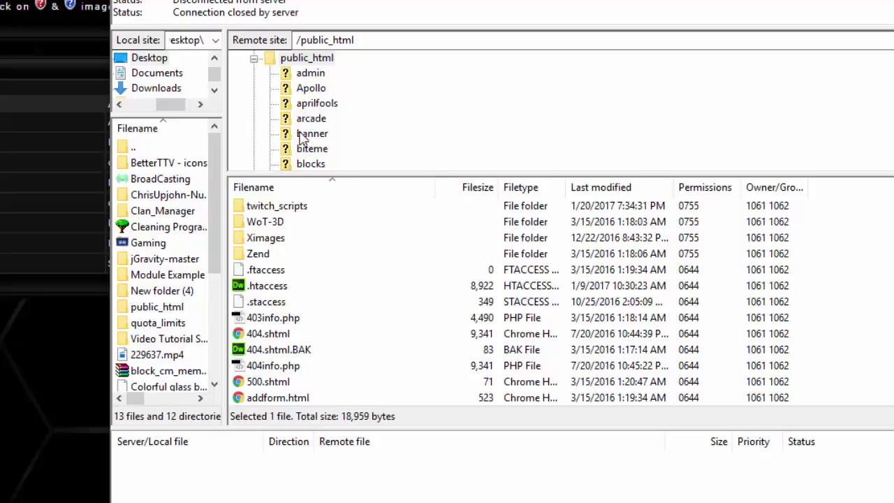
pyautogui.scroll(5, 293, 231)
pyautogui.scroll(-7, 289, 239)
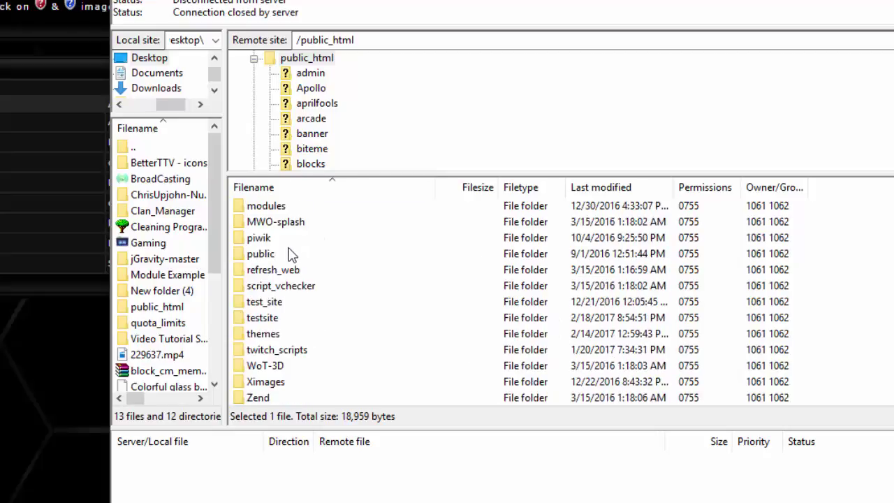
pyautogui.scroll(1, 292, 273)
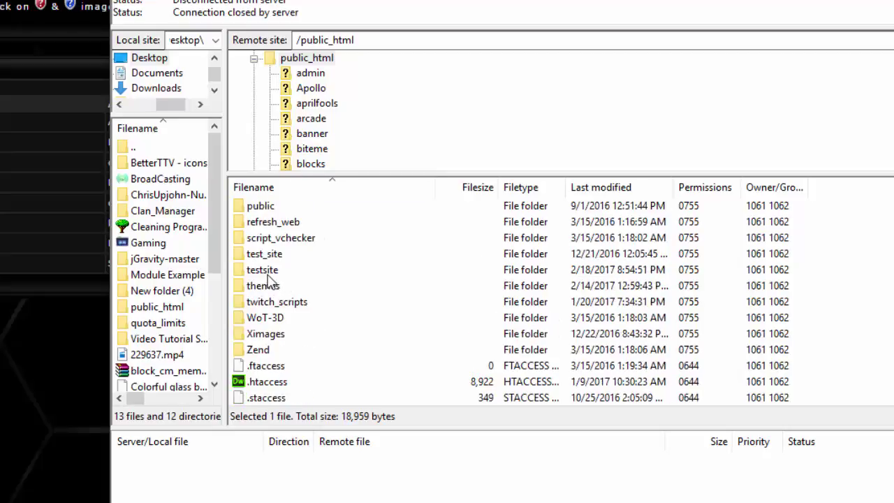
pyautogui.click(266, 274)
pyautogui.click(264, 271)
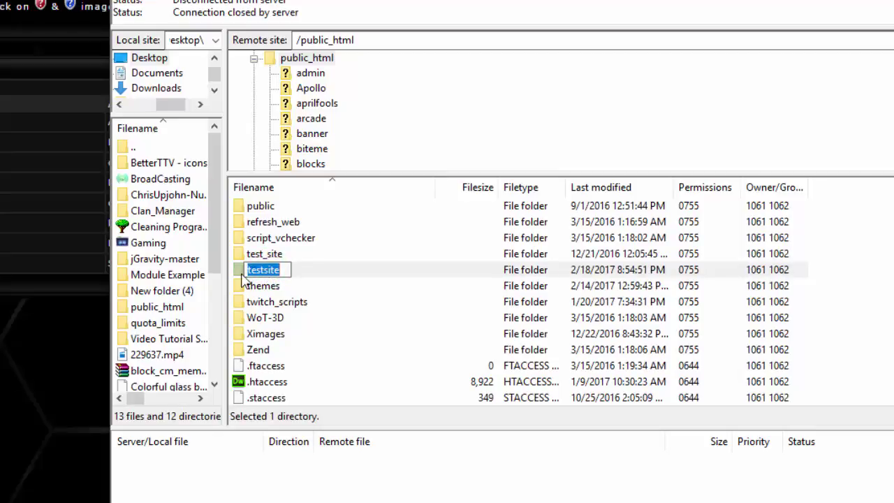
pyautogui.press('Return')
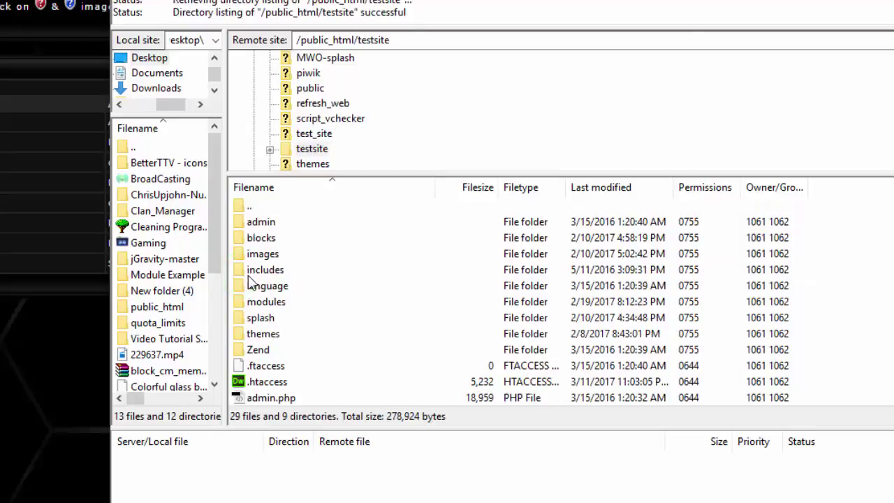
pyautogui.scroll(-3, 339, 274)
pyautogui.scroll(3, 336, 272)
# Step: Return to the remote public_html folder and open the test_site folder
pyautogui.doubleClick(269, 205)
pyautogui.scroll(-10, 286, 279)
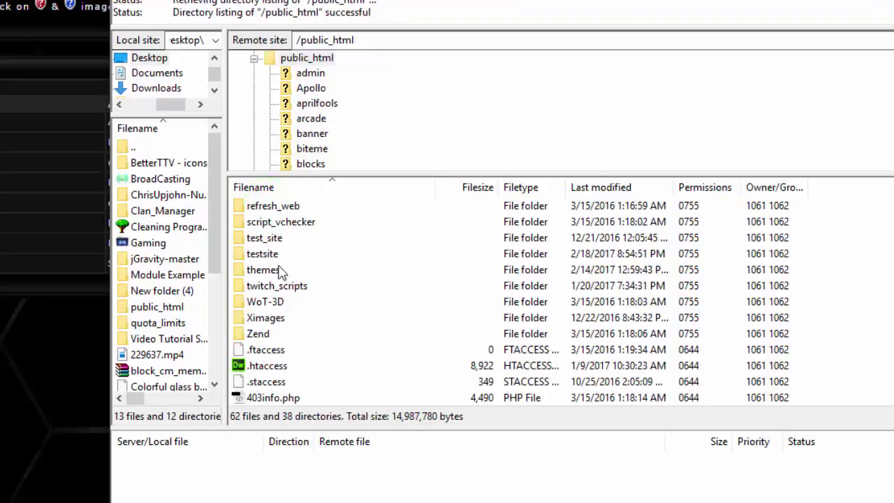
pyautogui.doubleClick(255, 237)
pyautogui.scroll(-2, 328, 248)
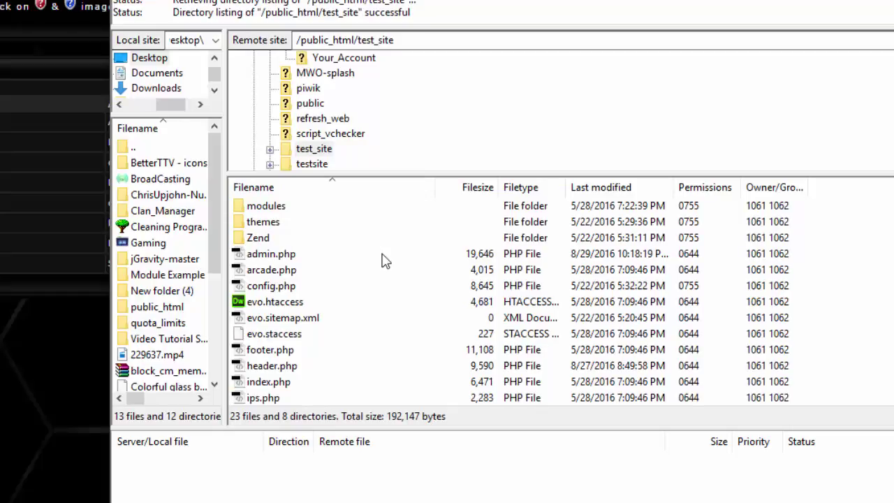
# Step: Find sample.ftaccess in the test_site folder and open its name for editing without renaming it
pyautogui.scroll(-1, 380, 274)
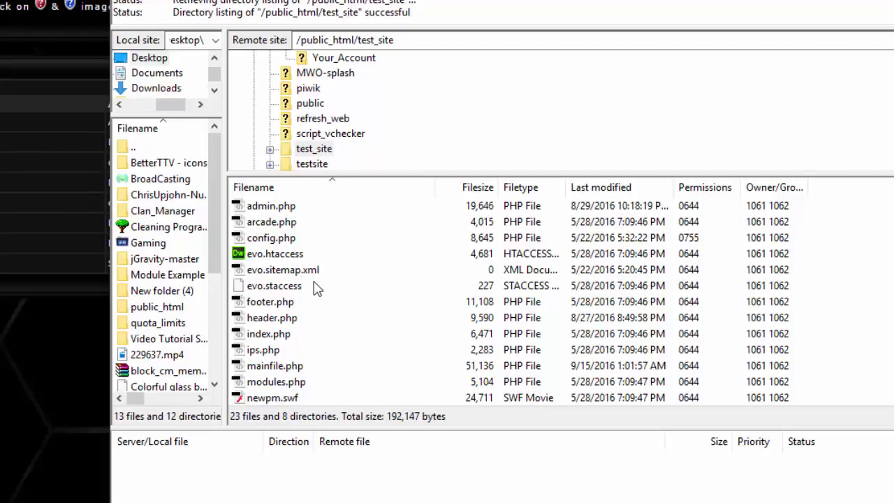
pyautogui.scroll(-4, 316, 288)
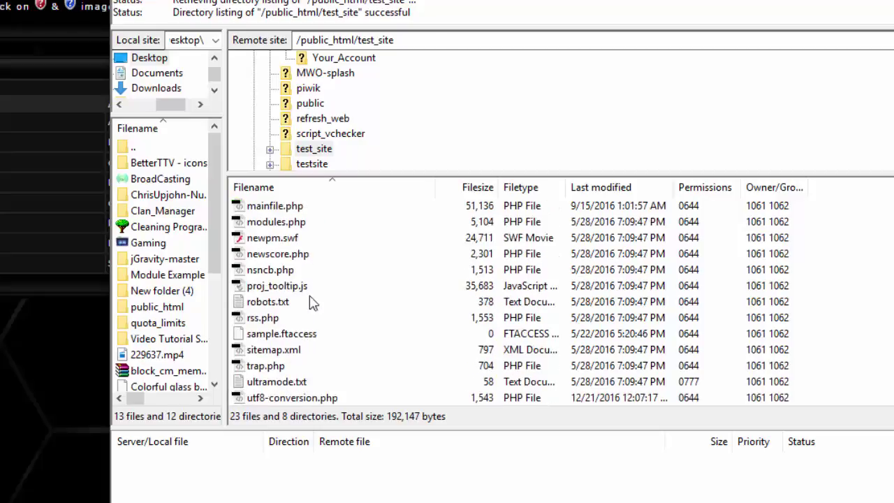
pyautogui.click(285, 337)
pyautogui.rightClick(295, 338)
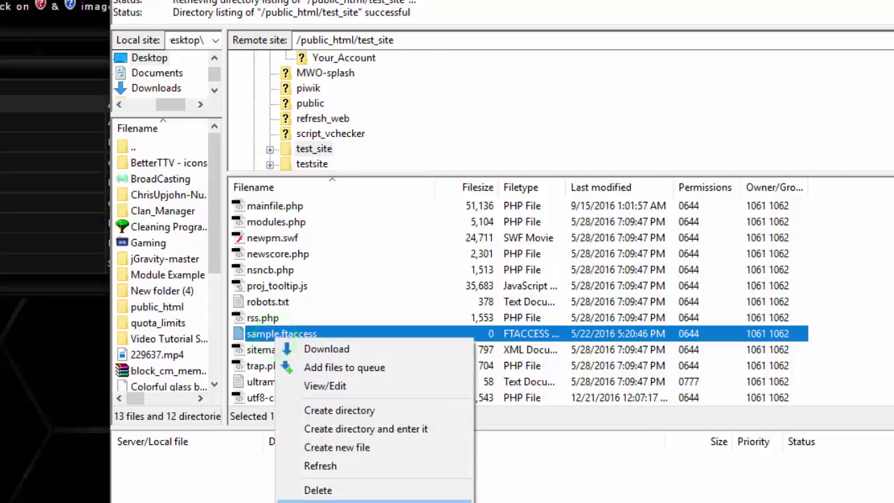
pyautogui.click(323, 501)
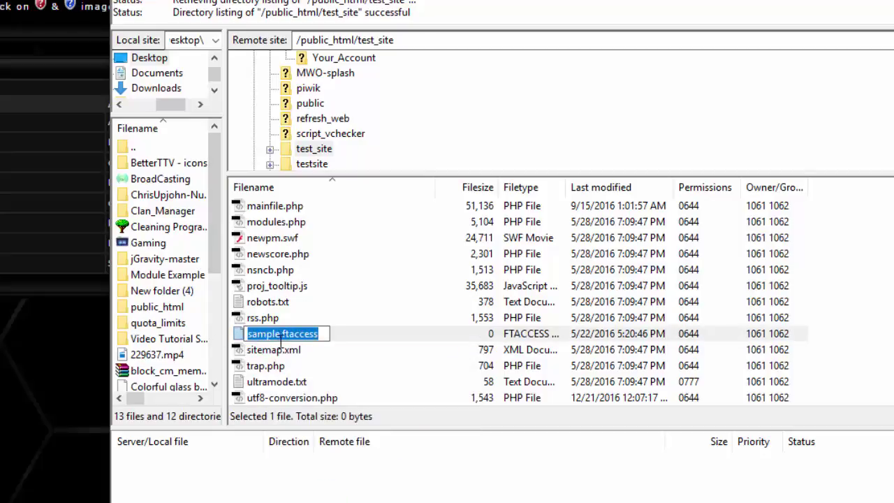
pyautogui.click(361, 302)
# Step: Locate the evo.htaccess and evo.staccess files in the test_site folder and select evo.staccess
pyautogui.scroll(6, 355, 322)
pyautogui.scroll(-1, 307, 349)
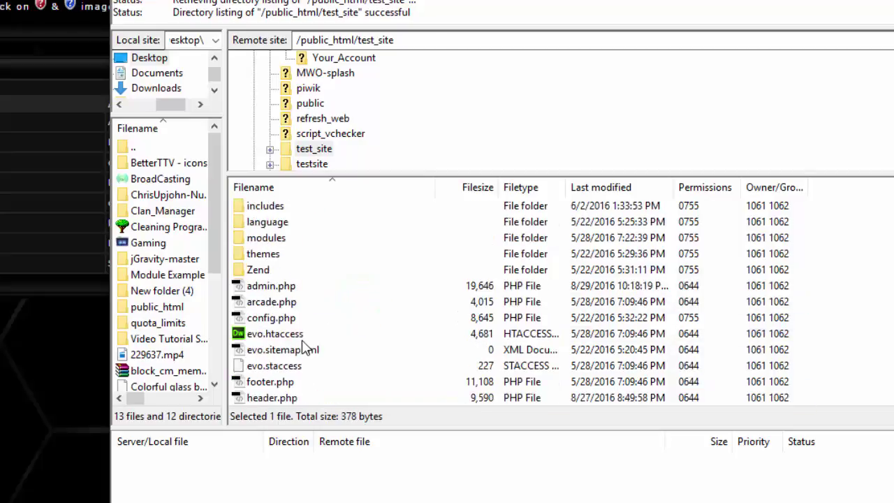
pyautogui.scroll(-2, 306, 349)
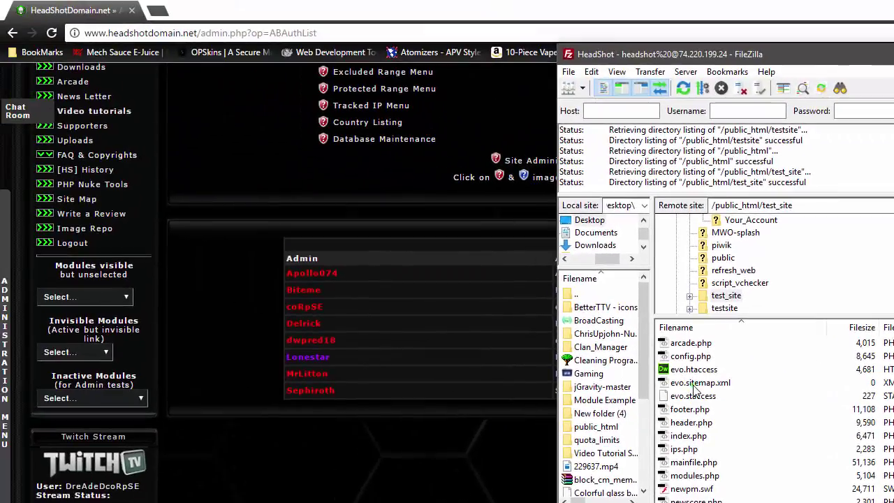
pyautogui.click(693, 384)
pyautogui.click(693, 396)
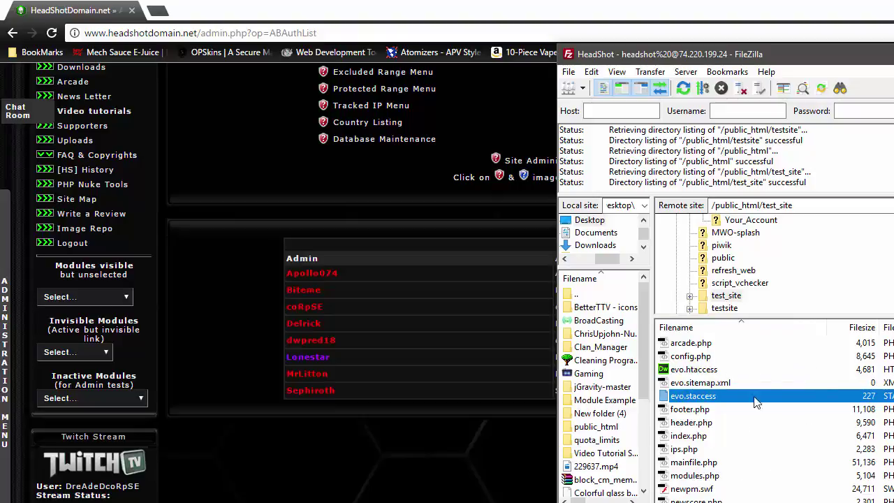
# Step: Open evolution-xtreme.com in a new browser tab and open the forum topic "Think I got hit with malware somehow"
pyautogui.click(159, 12)
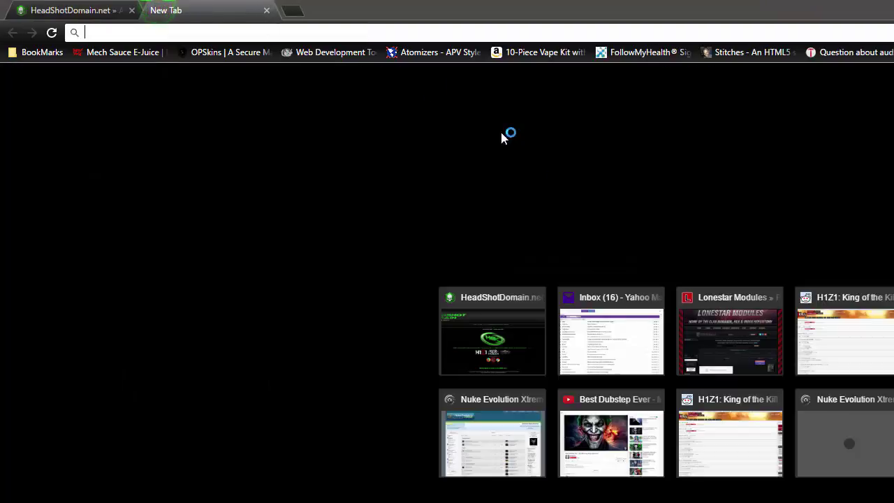
pyautogui.click(492, 429)
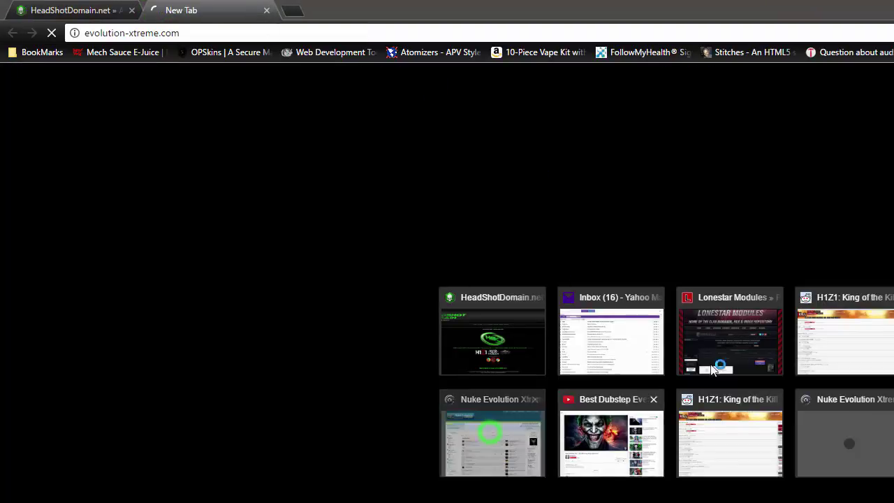
pyautogui.scroll(-3, 549, 318)
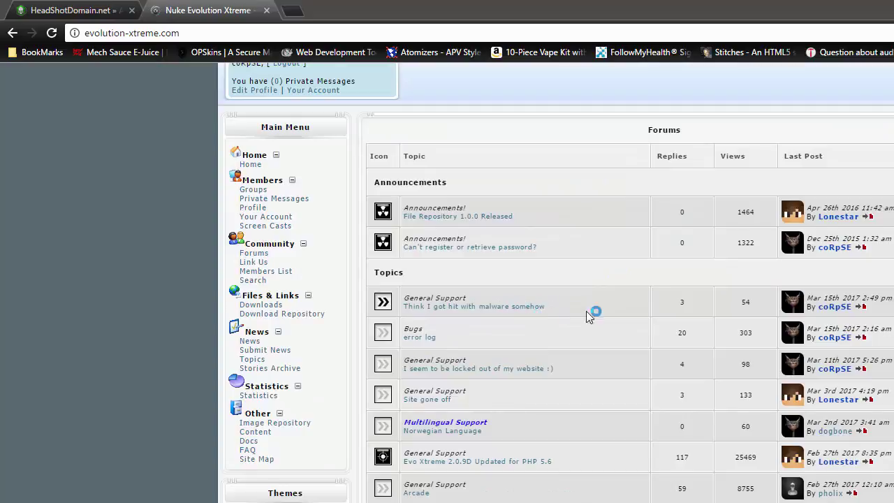
pyautogui.click(473, 312)
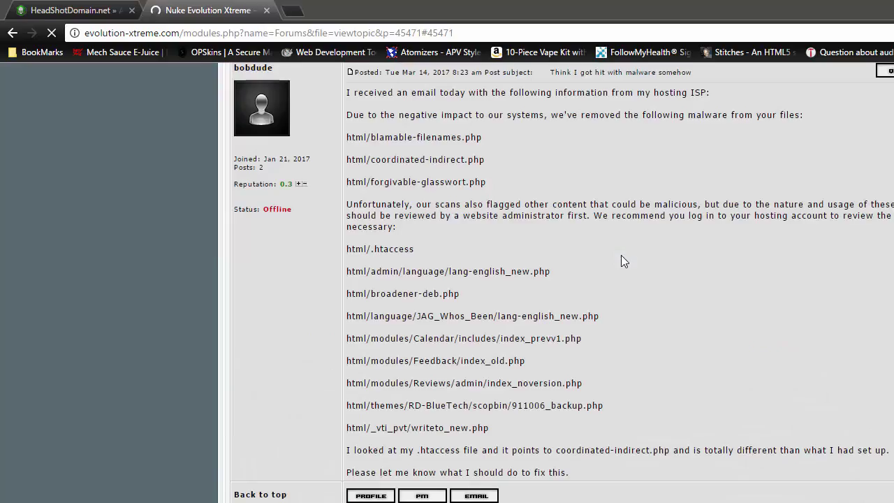
# Step: Find the reply about the .htaccess error and highlight its line "Options All -Indexes"
pyautogui.scroll(5, 818, 272)
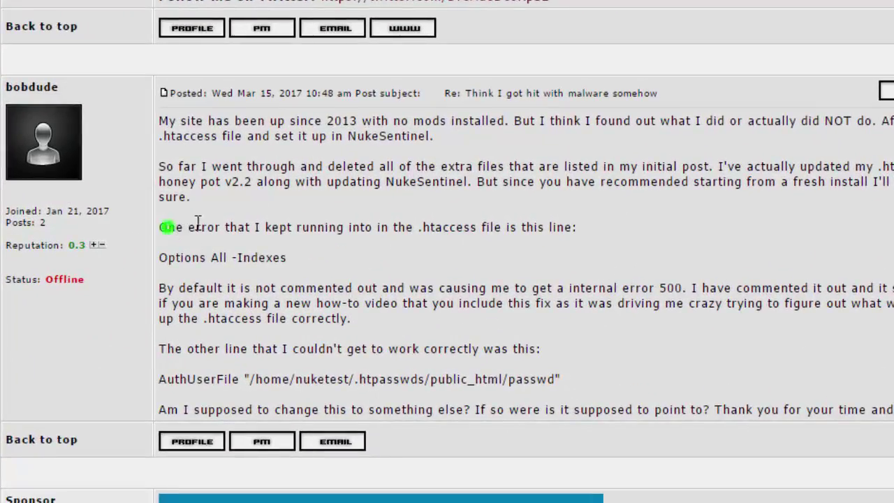
pyautogui.moveTo(167, 229); pyautogui.dragTo(598, 278)
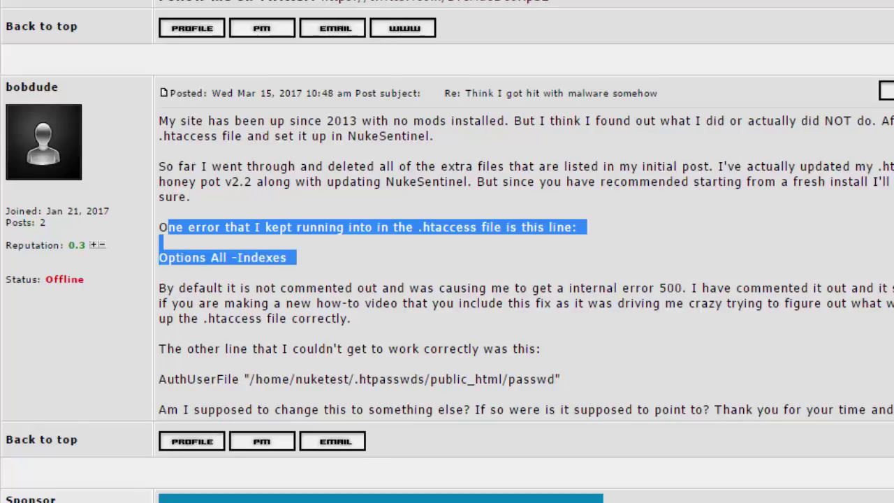
pyautogui.moveTo(225, 257); pyautogui.dragTo(160, 257)
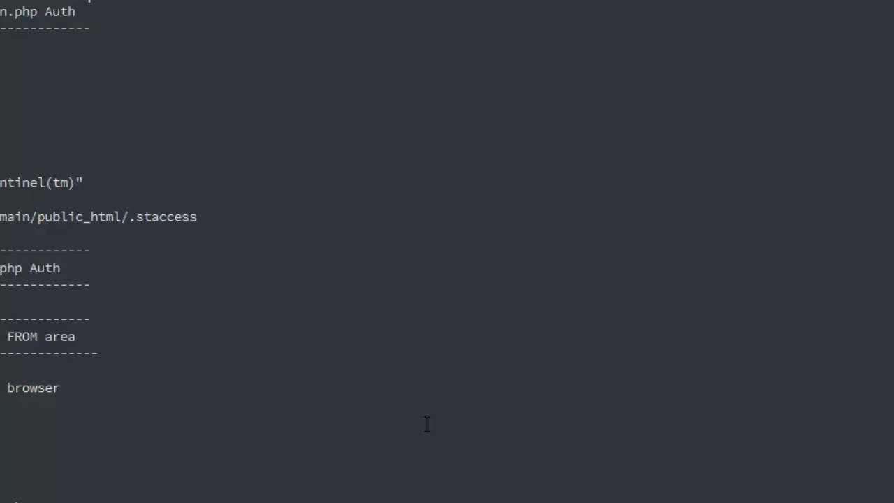
# Step: Go to the top part of the .htaccess file in Dreamweaver and highlight line 16, #Options All -Indexes
pyautogui.click(428, 218)
pyautogui.scroll(14, 433, 224)
pyautogui.scroll(15, 447, 248)
pyautogui.hscroll(-6, 493, 256)
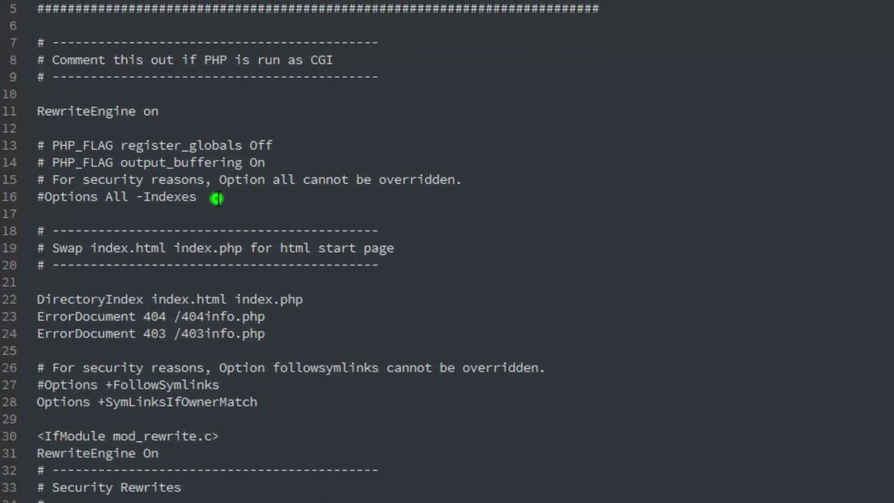
pyautogui.tripleClick(216, 196)
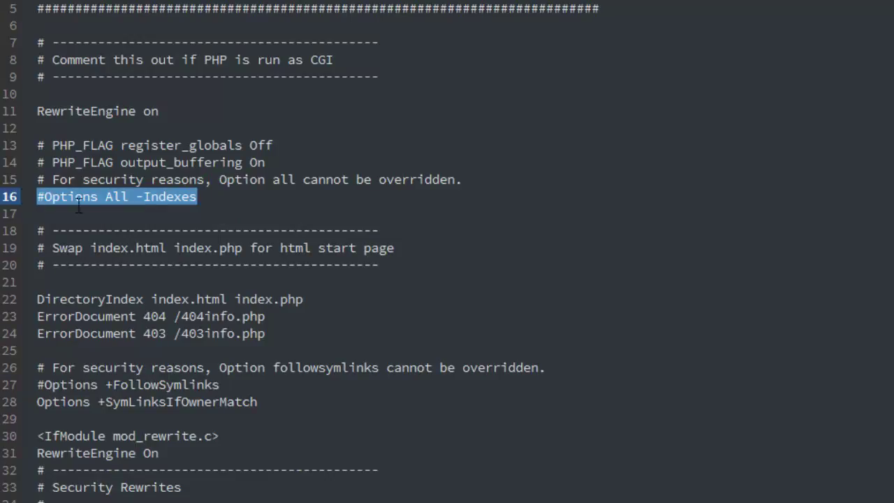
# Step: Close the search results and insert a space after the # on line 16, so it reads # Options All -Indexes
pyautogui.click(587, 186)
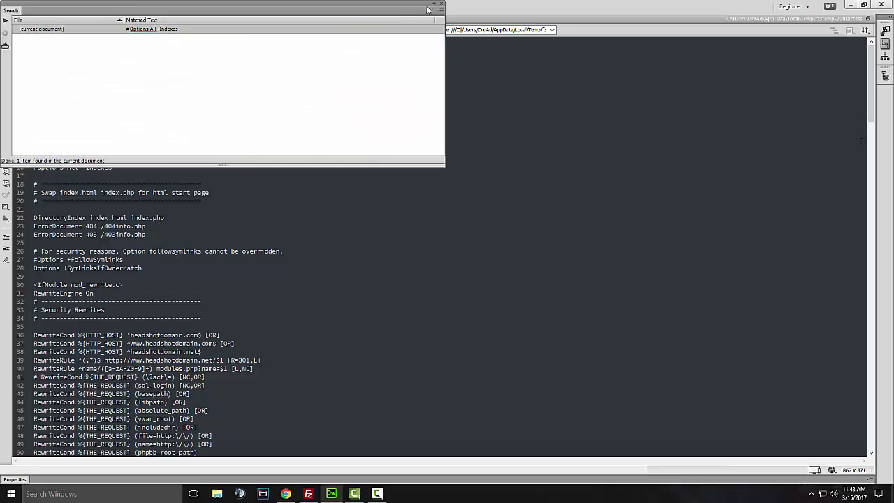
pyautogui.click(439, 14)
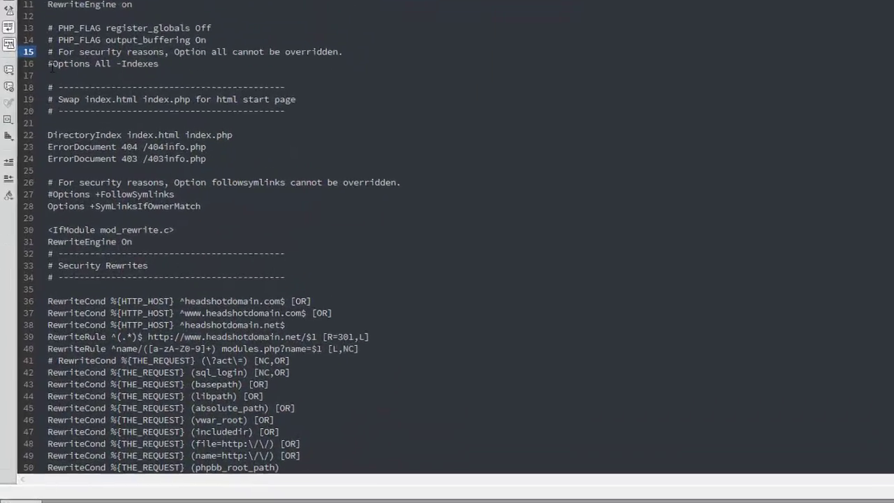
pyautogui.click(36, 167)
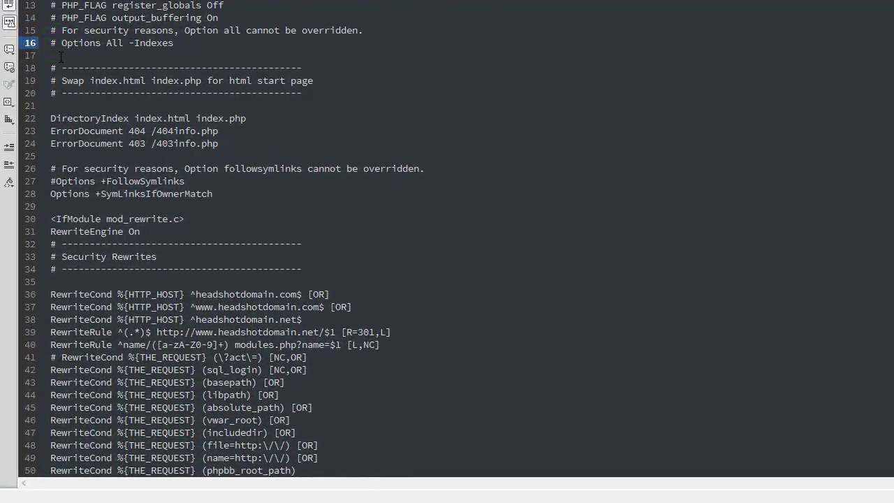
pyautogui.doubleClick(54, 44)
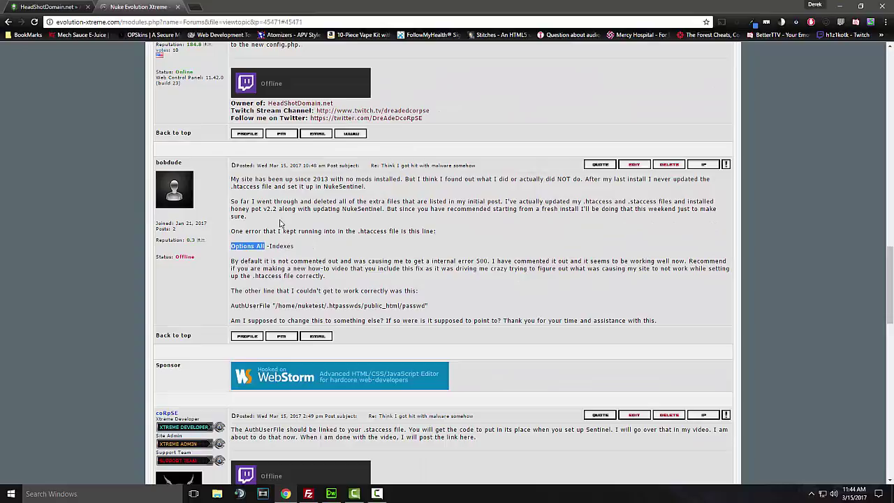
# Step: Return to the HeadShotDomain tab, run NukeSentinel's Scan for New Admins and open the Admin Auth List
pyautogui.click(56, 7)
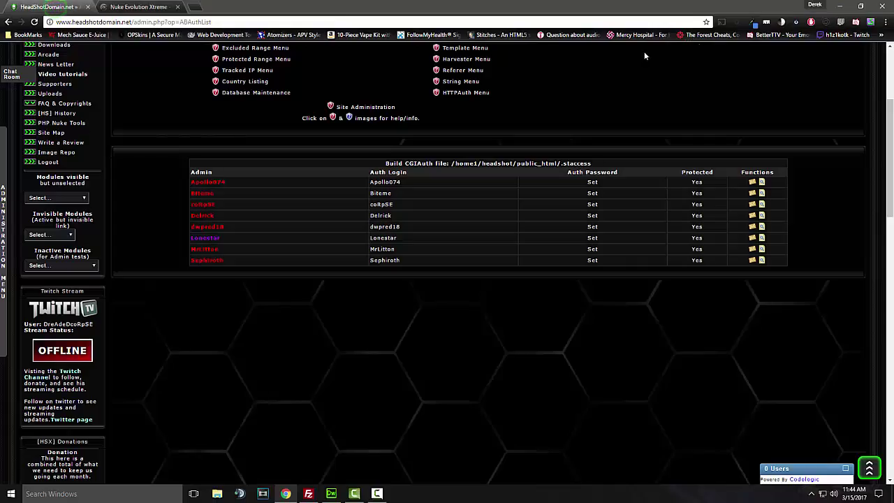
pyautogui.scroll(2, 683, 155)
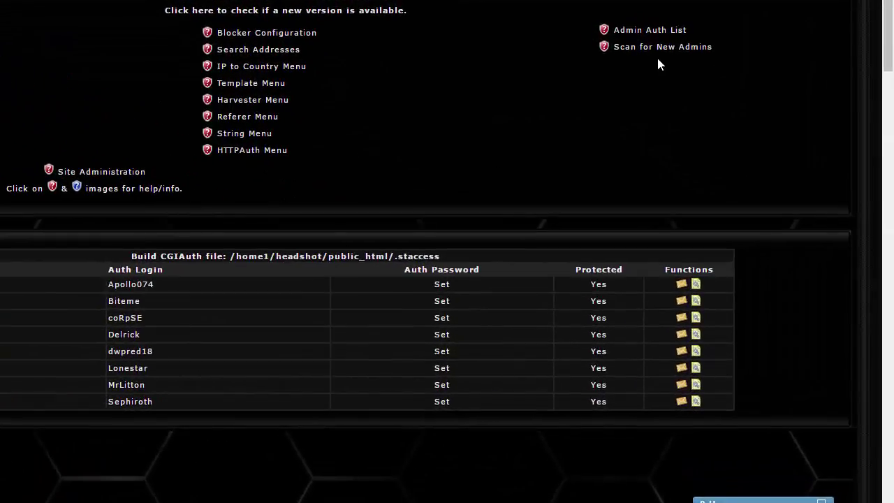
pyautogui.click(649, 49)
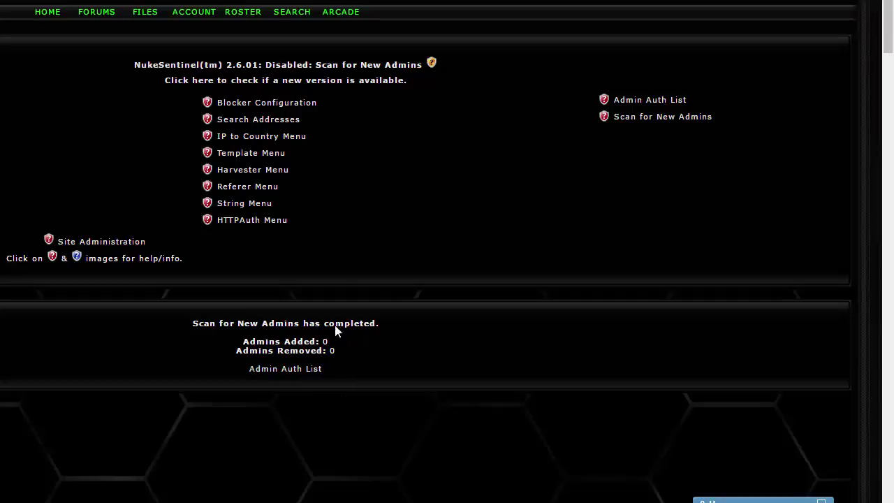
pyautogui.click(289, 371)
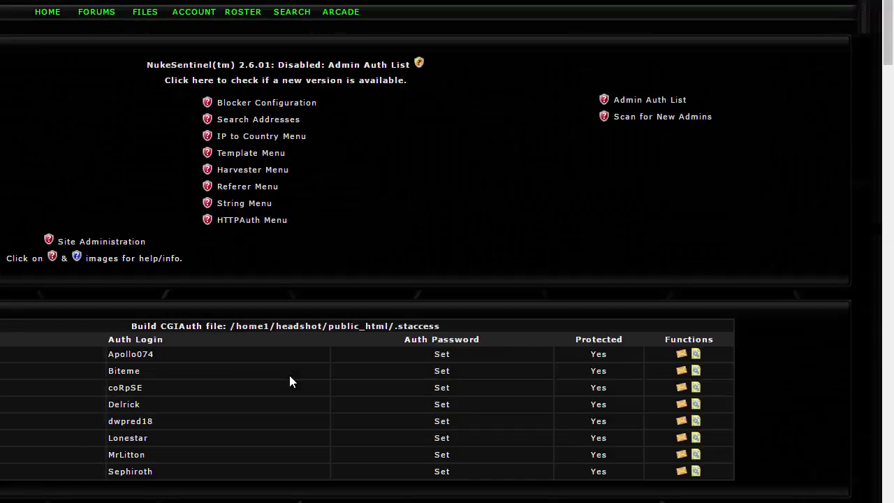
pyautogui.scroll(-2, 470, 189)
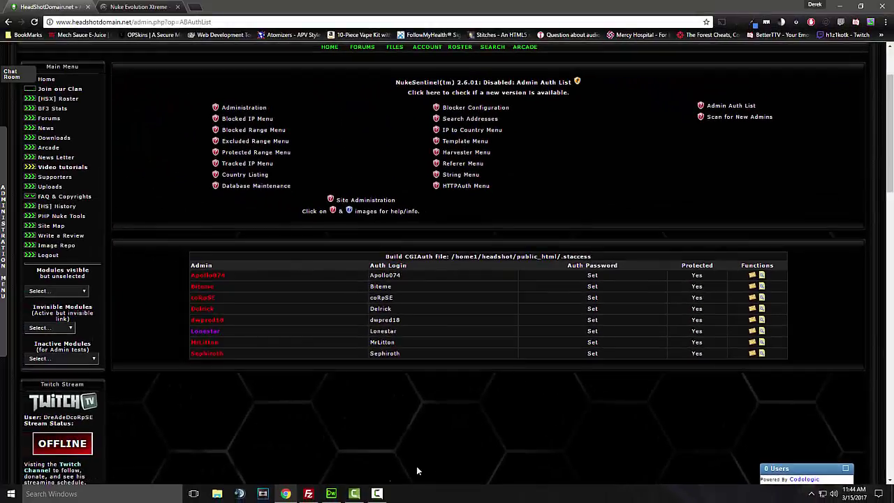
# Step: Switch to FileZilla, go back up to public_html and locate its .ftaccess, .htaccess and .staccess files
pyautogui.click(308, 494)
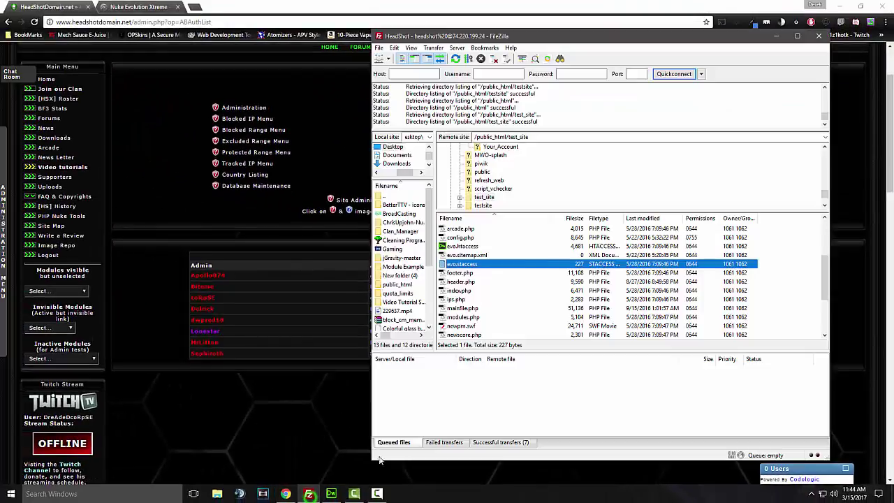
pyautogui.scroll(5, 488, 310)
pyautogui.scroll(-4, 487, 310)
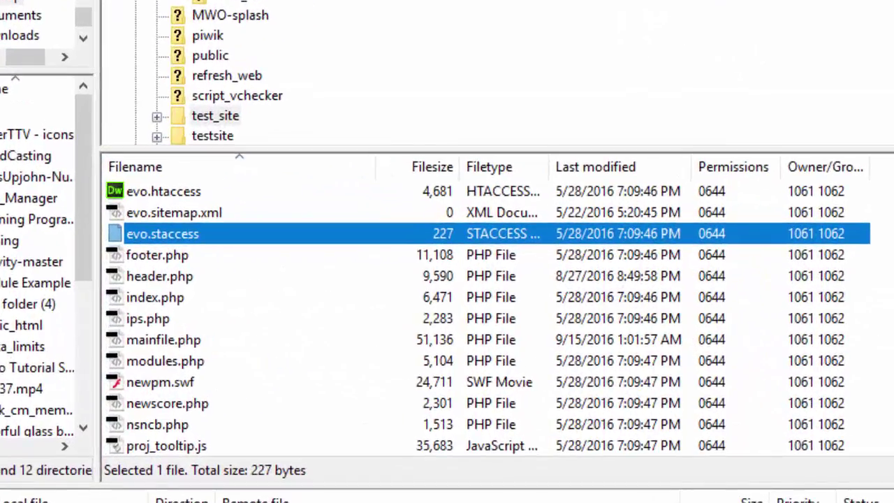
pyautogui.scroll(4, 236, 314)
pyautogui.doubleClick(184, 196)
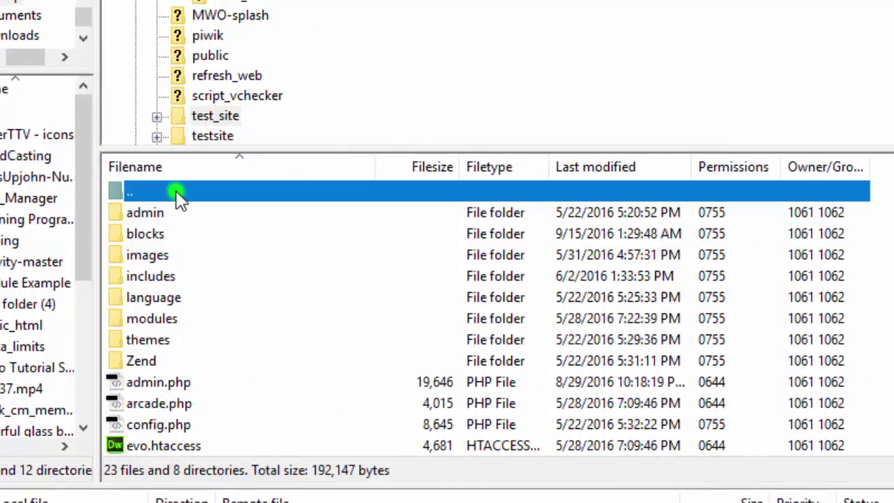
pyautogui.scroll(-5, 209, 244)
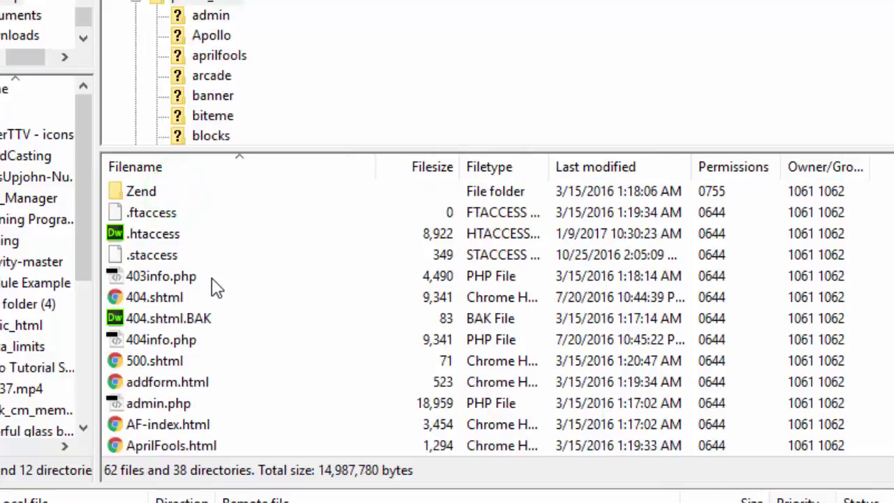
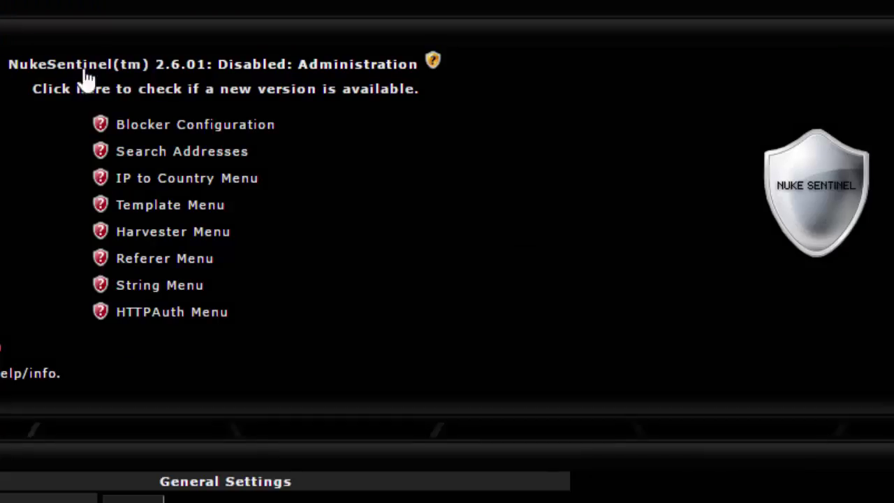
# Step: Open the CGIAuth Setup from NukeSentinel's Administrative Settings and select the entire code block meant for the .htaccess file
pyautogui.scroll(-15, 364, 78)
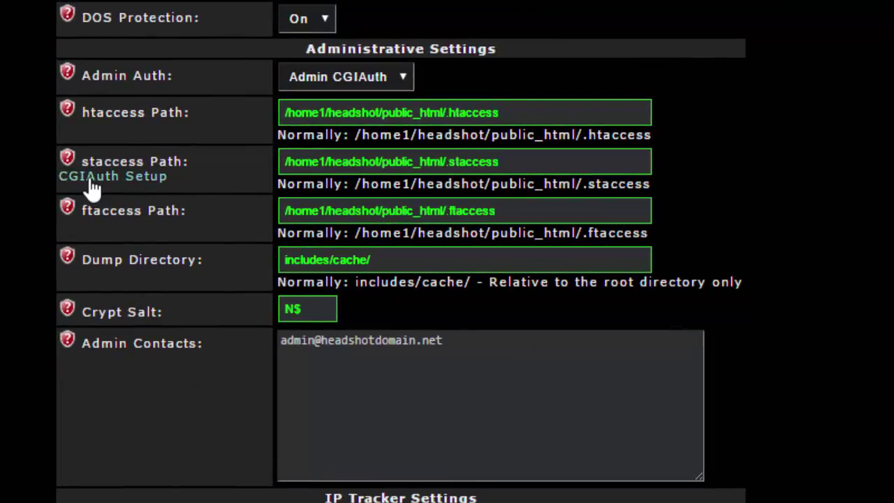
pyautogui.click(131, 180)
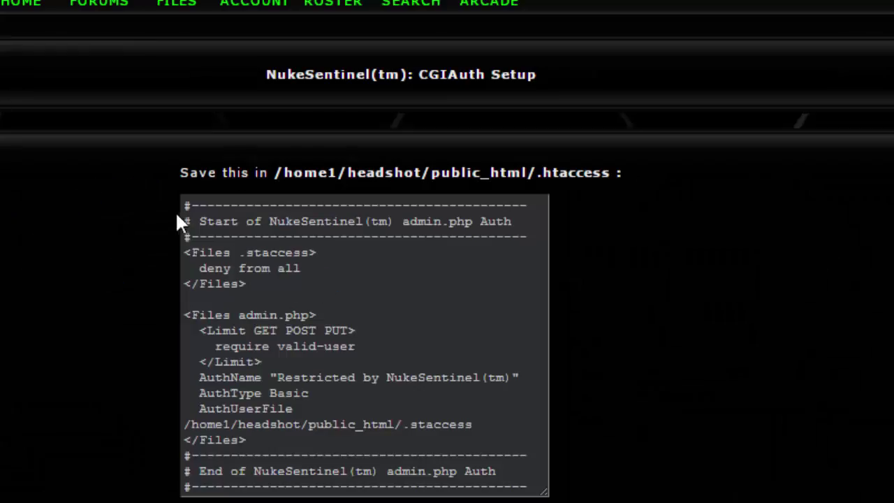
pyautogui.moveTo(184, 206); pyautogui.dragTo(531, 489)
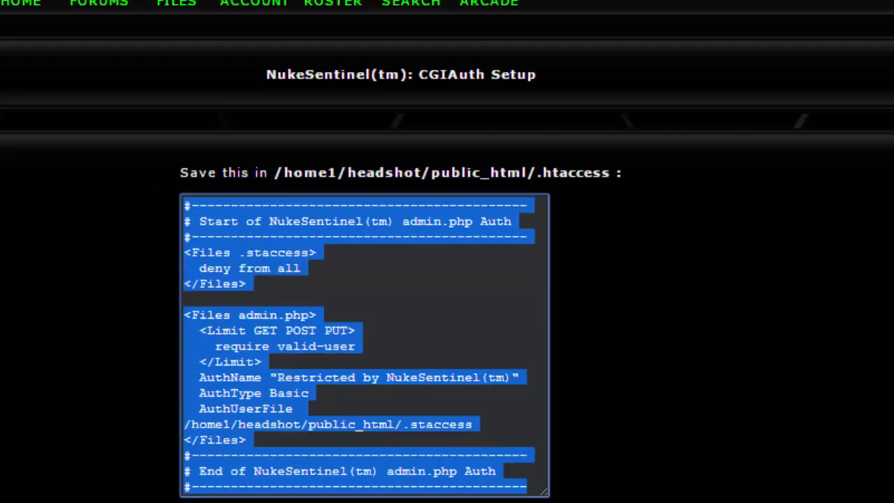
# Step: Switch to FileZilla, open the test_site folder inside public_html and open its evo.htaccess file for editing
pyautogui.hotkey('alt', 'Tab')
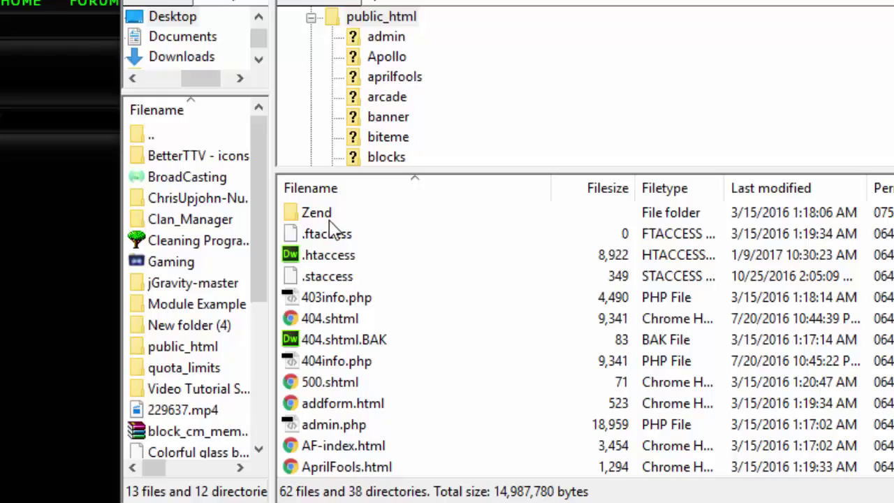
pyautogui.scroll(5, 334, 234)
pyautogui.scroll(-3, 330, 232)
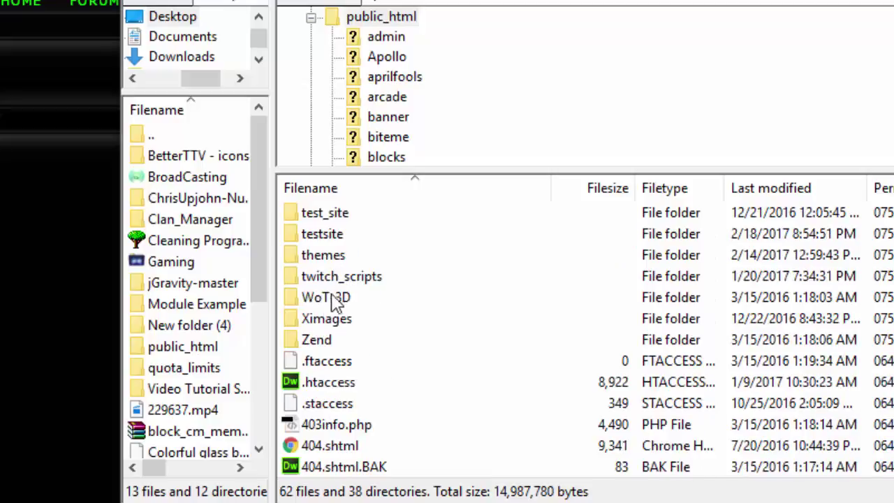
pyautogui.scroll(1, 339, 281)
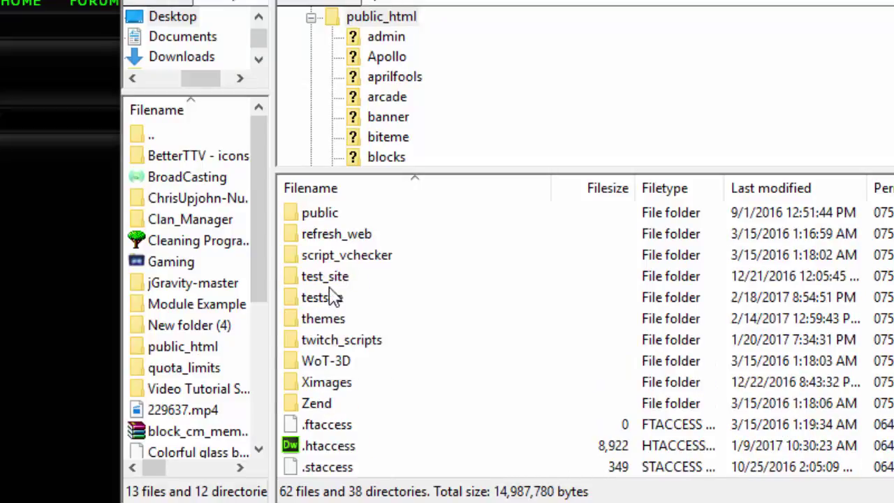
pyautogui.doubleClick(339, 278)
pyautogui.scroll(-4, 410, 326)
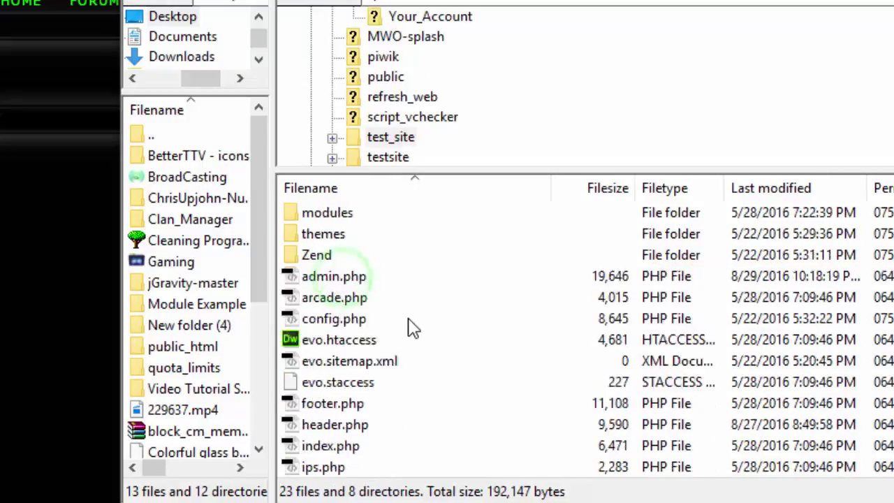
pyautogui.scroll(1, 411, 327)
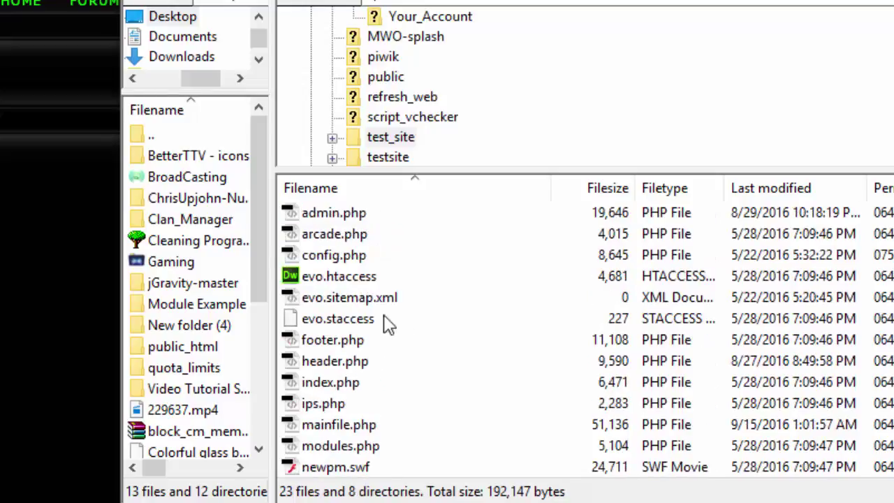
pyautogui.click(353, 278)
pyautogui.rightClick(354, 278)
pyautogui.click(434, 342)
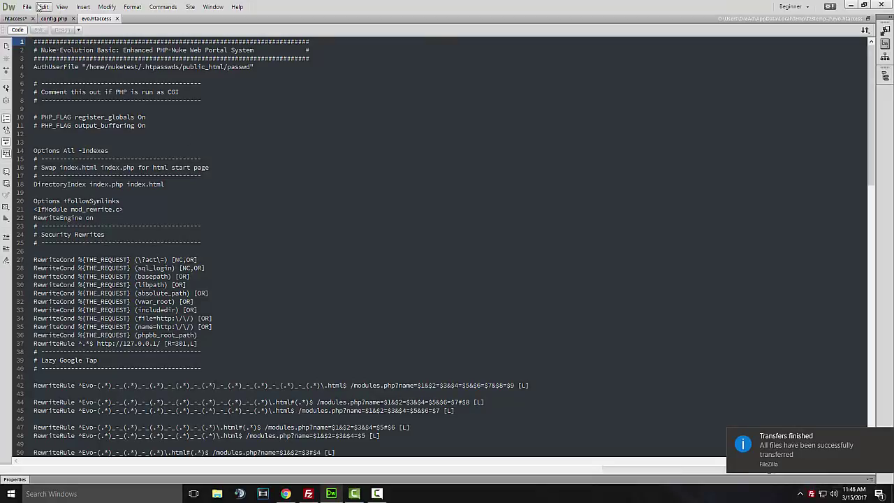
# Step: Copy the selected .htaccess code block from the CGIAuth Setup page in Chrome and return to evo.htaccess in Dreamweaver
pyautogui.click(285, 494)
pyautogui.rightClick(419, 241)
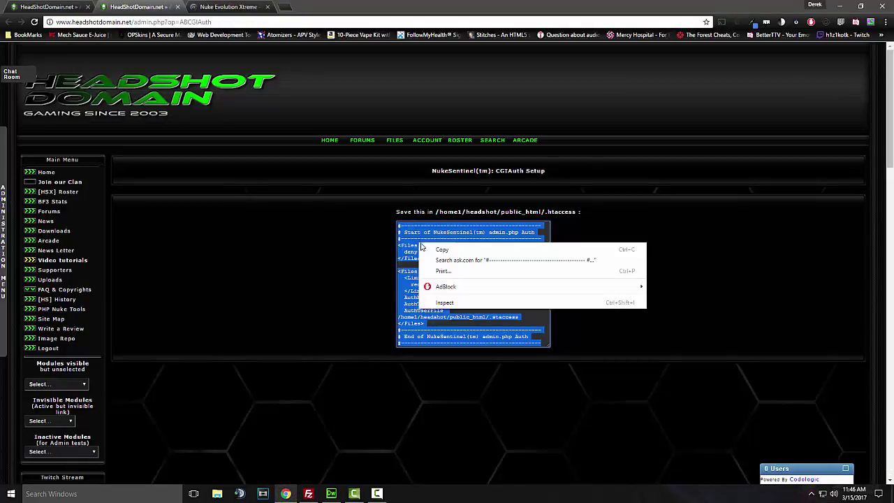
pyautogui.click(434, 250)
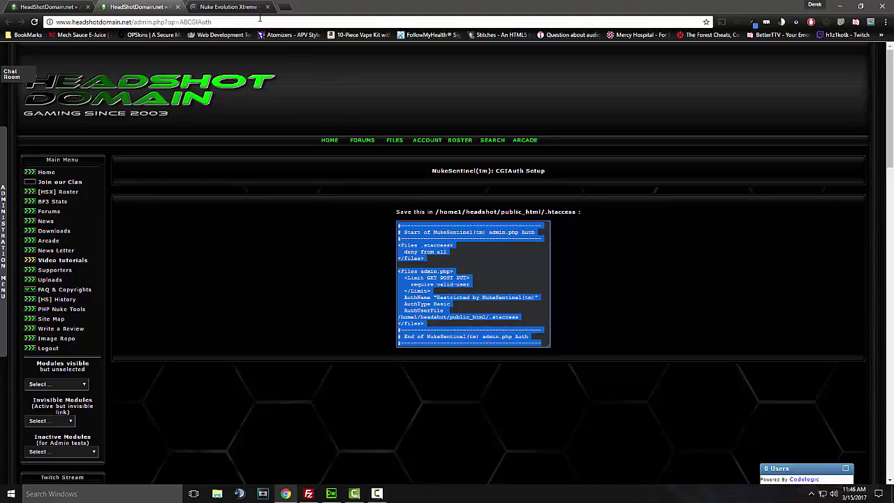
pyautogui.click(331, 494)
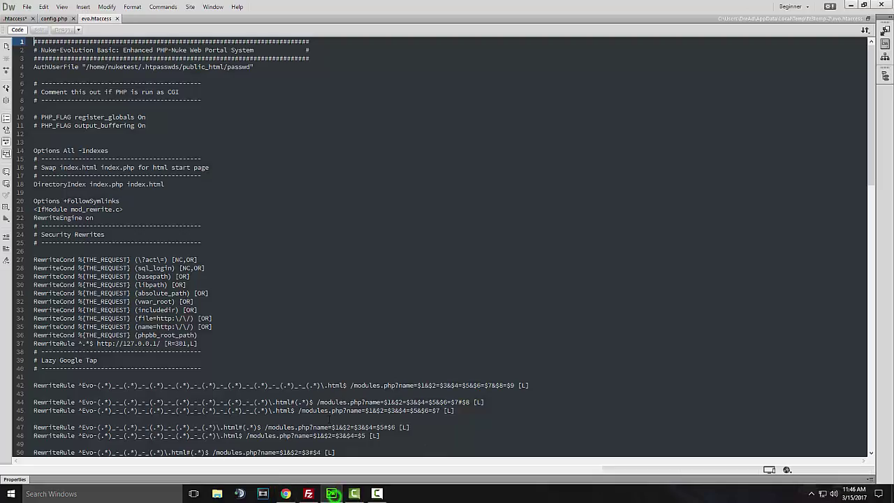
# Step: Replace lines 78 to 92 of evo.htaccess with the copied code and delete the pasted duplicate "Start of NukeSentinel(tm) admin.php Auth" header
pyautogui.scroll(-17, 317, 228)
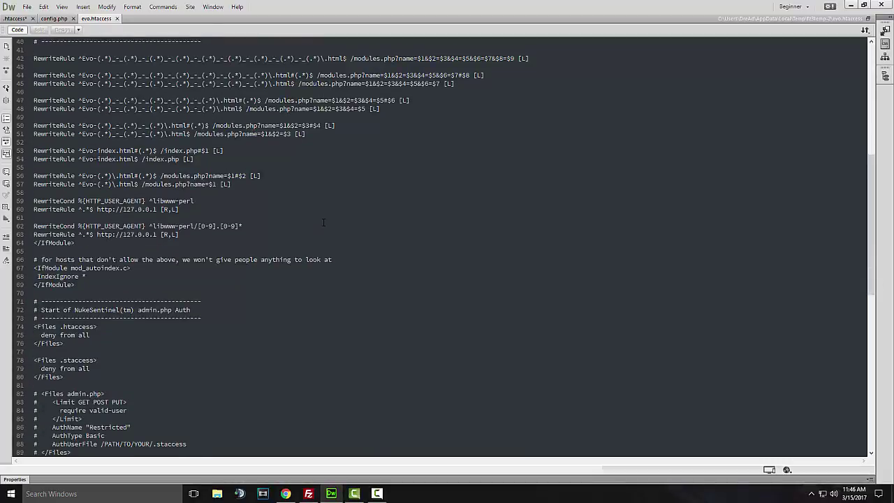
pyautogui.scroll(-1, 324, 222)
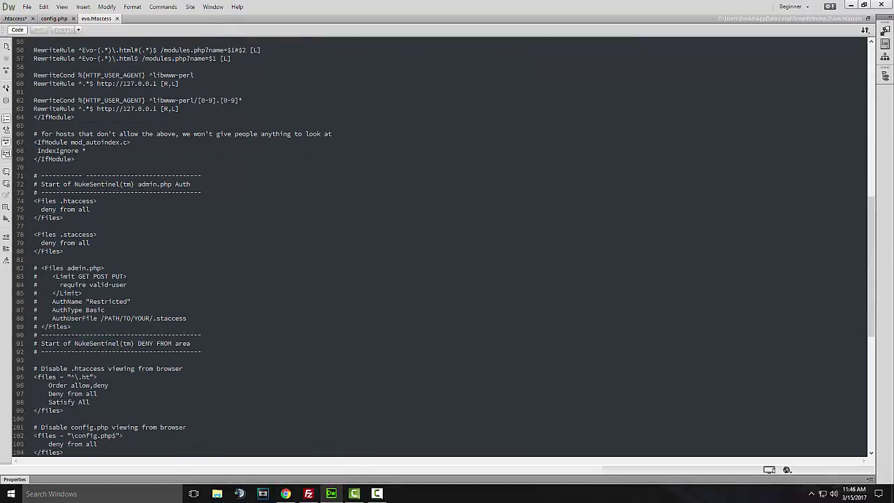
pyautogui.moveTo(34, 175); pyautogui.dragTo(120, 200)
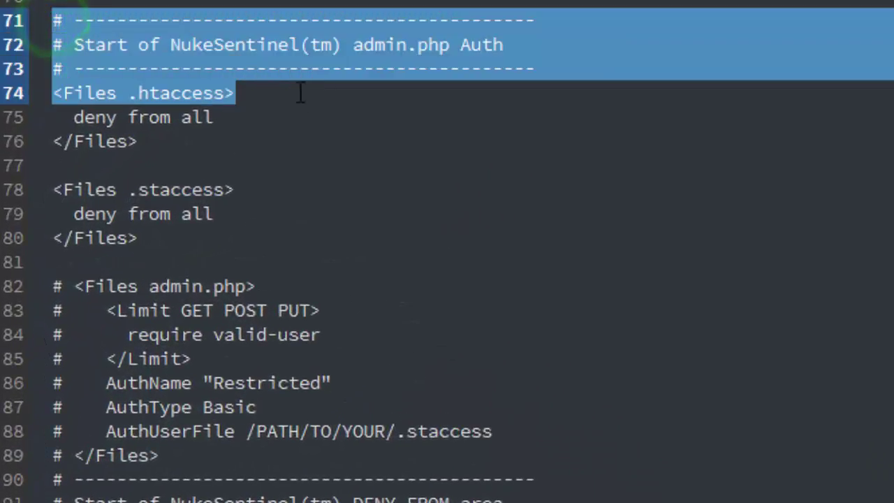
pyautogui.moveTo(300, 93); pyautogui.dragTo(366, 117)
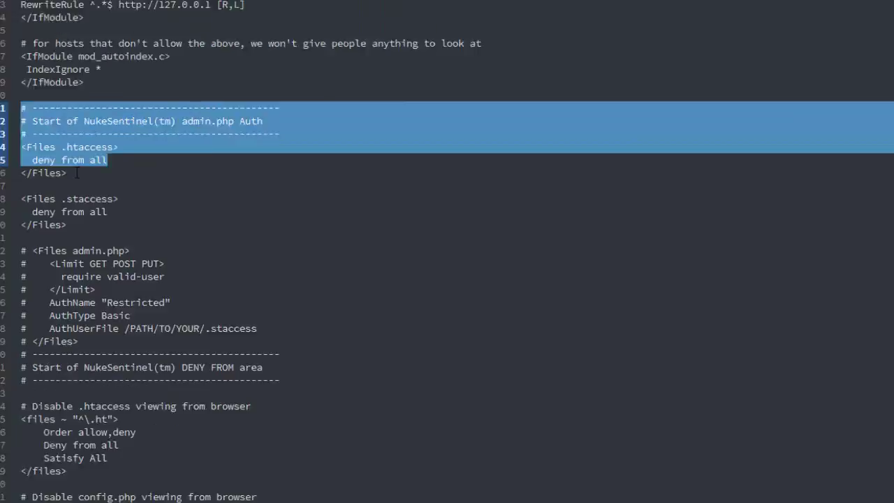
pyautogui.click(105, 175)
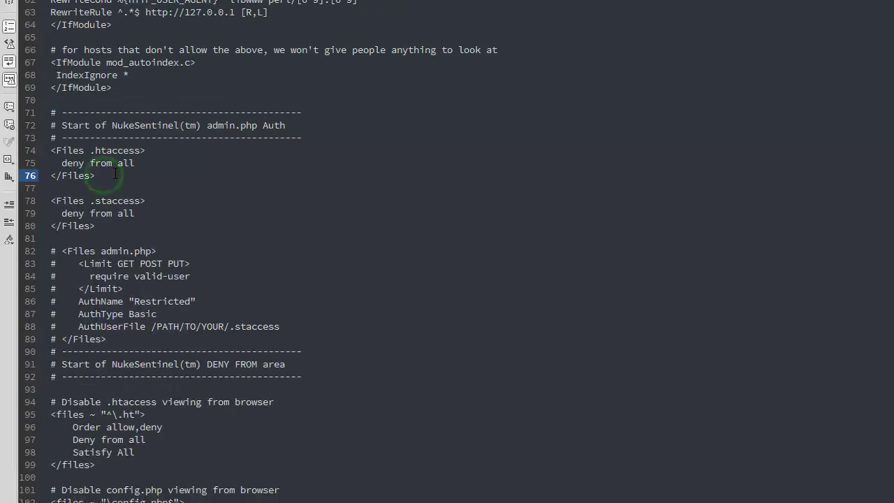
pyautogui.moveTo(52, 201); pyautogui.dragTo(348, 380)
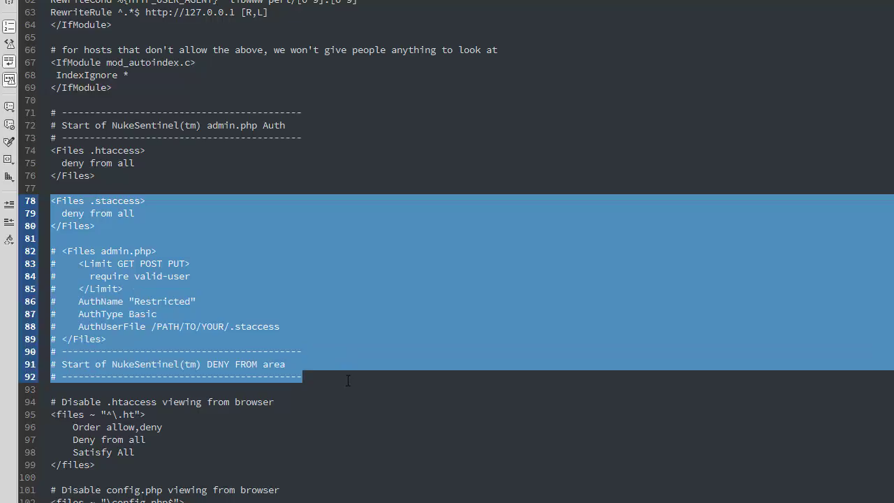
pyautogui.rightClick(125, 299)
pyautogui.click(183, 502)
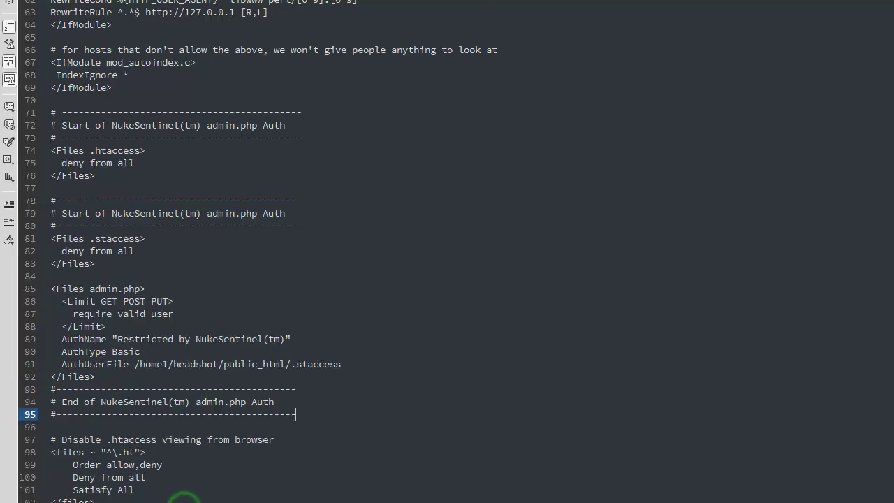
pyautogui.moveTo(314, 225); pyautogui.dragTo(33, 187)
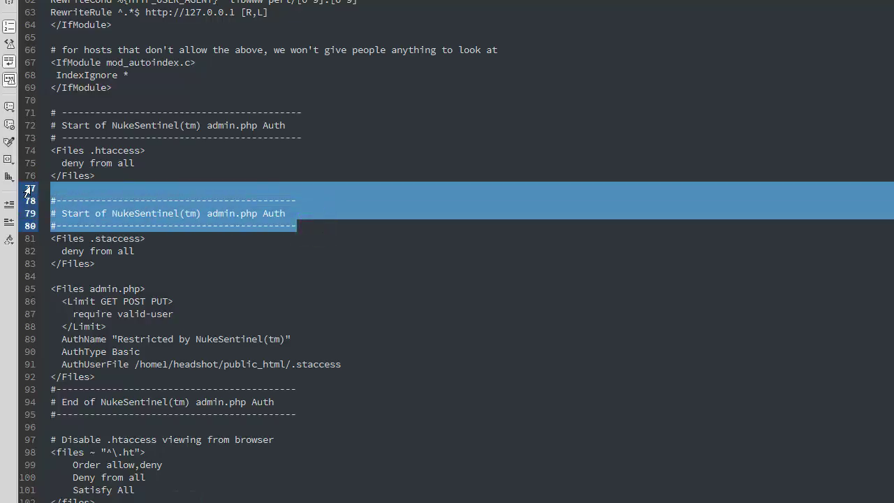
pyautogui.press('BackSpace')
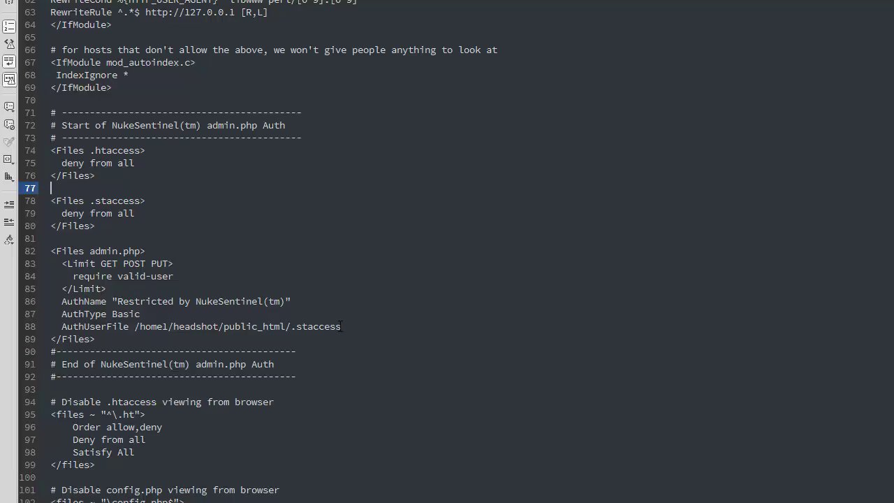
# Step: Examine the "Disable .htaccess viewing from browser" rules, the <Files .htaccess> block and the file-type and caching rules in evo.htaccess
pyautogui.scroll(-2, 365, 294)
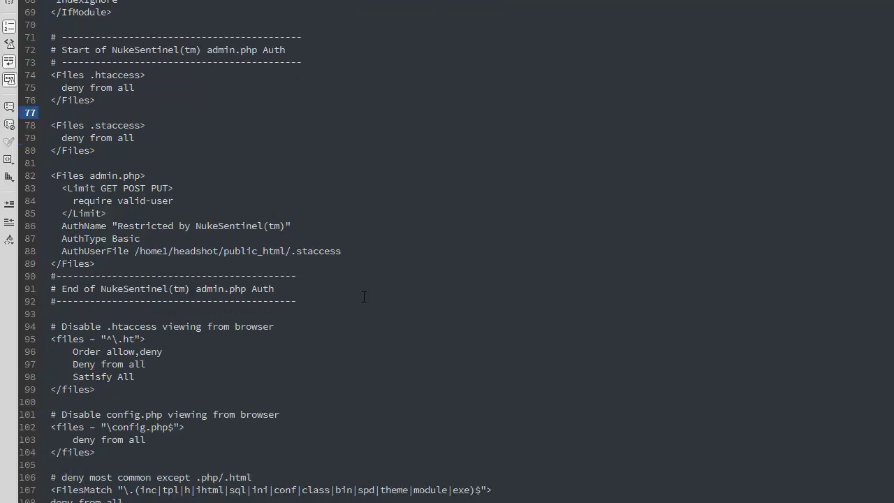
pyautogui.moveTo(143, 378); pyautogui.dragTo(26, 326)
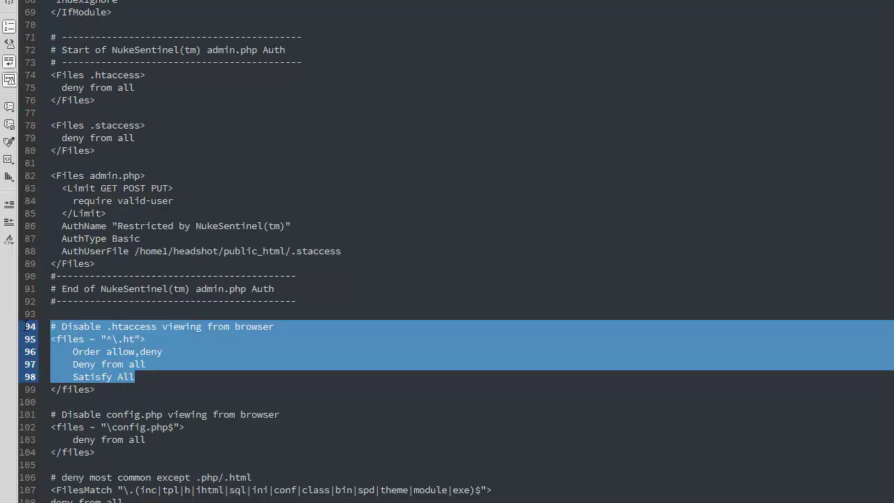
pyautogui.moveTo(143, 116); pyautogui.dragTo(111, 104)
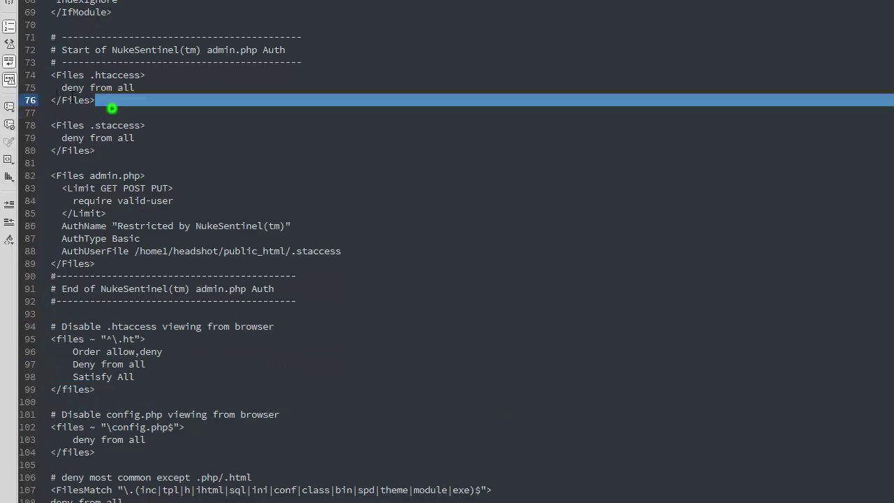
pyautogui.hotkey('shift', 'Up')
pyautogui.hotkey('shift', 'Up')
pyautogui.hotkey('shift', 'Home')
pyautogui.scroll(-8, 349, 259)
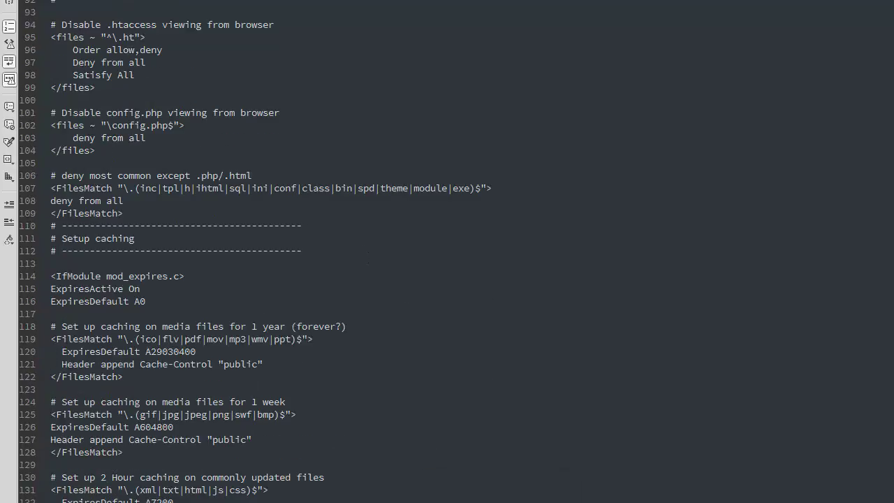
# Step: Switch to the .htaccess file and highlight the headshotdomain redirect rules on lines 36 to 39 under Security Rewrites
pyautogui.hotkey('ctrl', 'z')
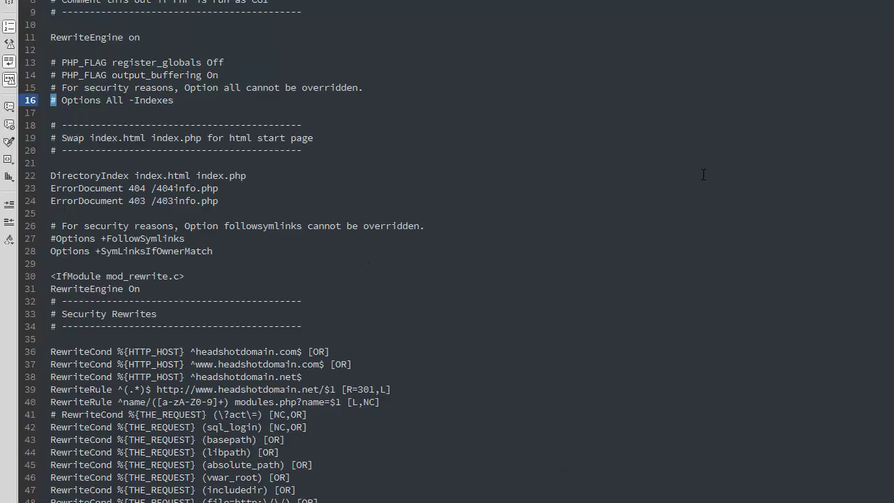
pyautogui.click(703, 175)
pyautogui.scroll(-3, 699, 176)
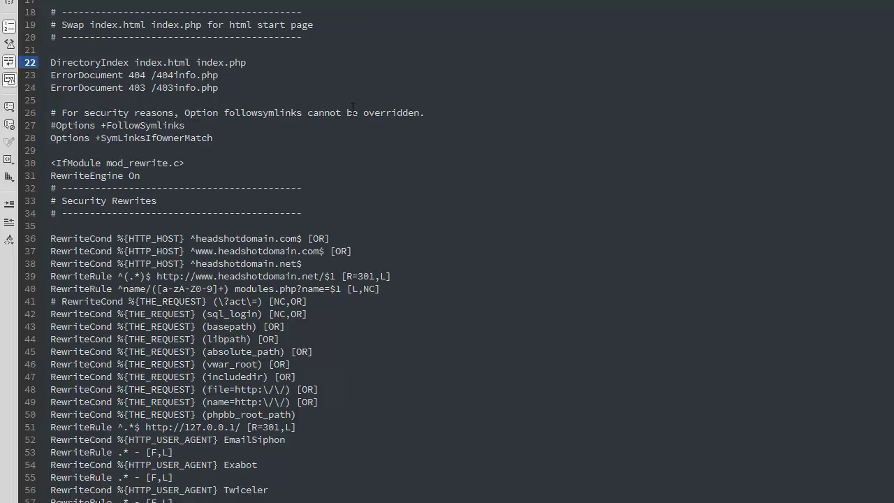
pyautogui.scroll(-3, 353, 108)
pyautogui.scroll(-2, 353, 108)
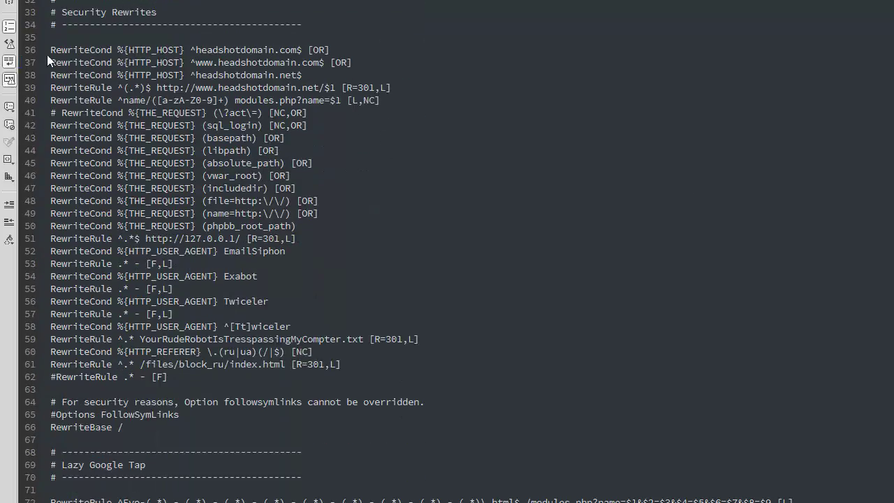
pyautogui.moveTo(49, 49); pyautogui.dragTo(396, 87)
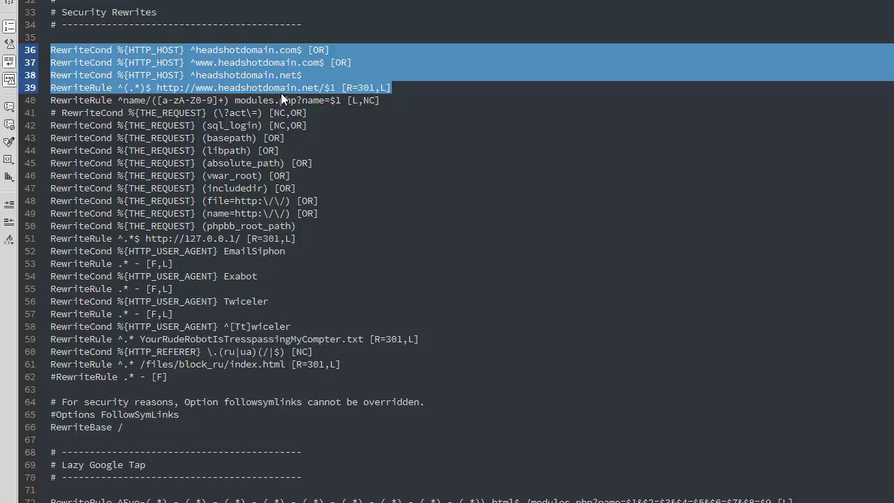
pyautogui.scroll(-1, 499, 203)
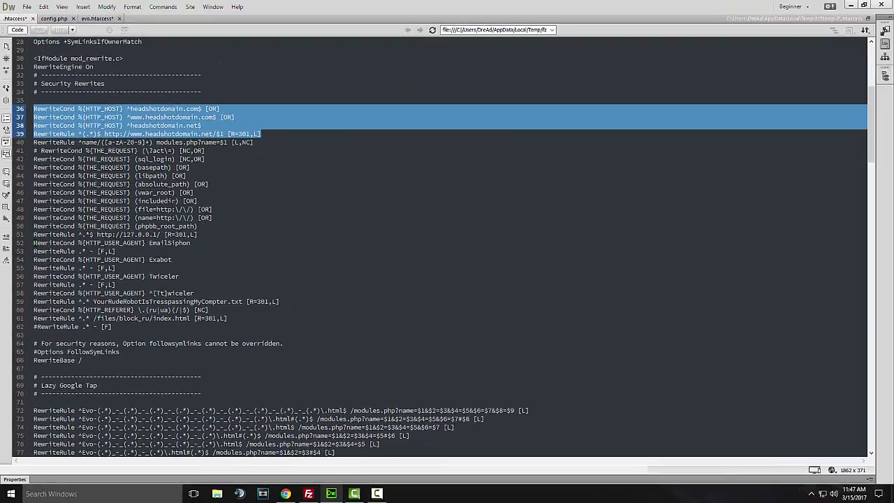
# Step: Highlight the user agent and referer blocking rules on lines 52 to 62, and select the folder name block_ru on line 61
pyautogui.moveTo(34, 242); pyautogui.dragTo(324, 323)
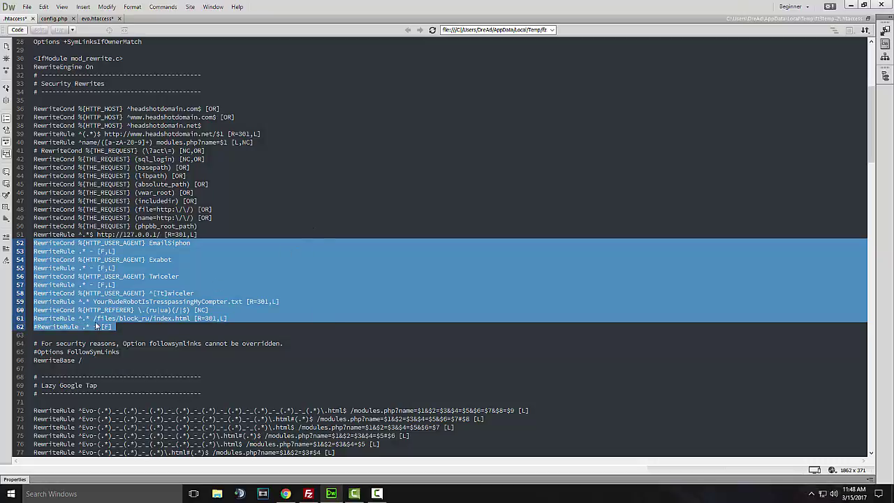
pyautogui.click(135, 322)
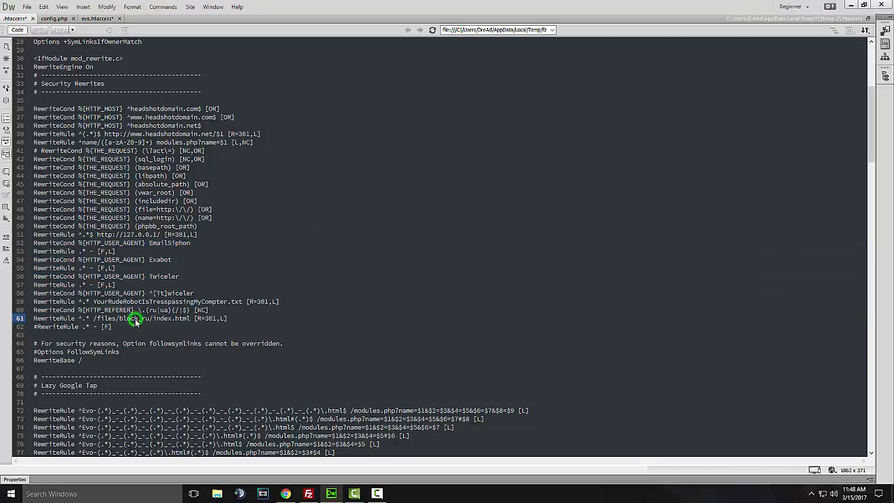
pyautogui.doubleClick(123, 319)
pyautogui.moveTo(123, 318); pyautogui.dragTo(149, 319)
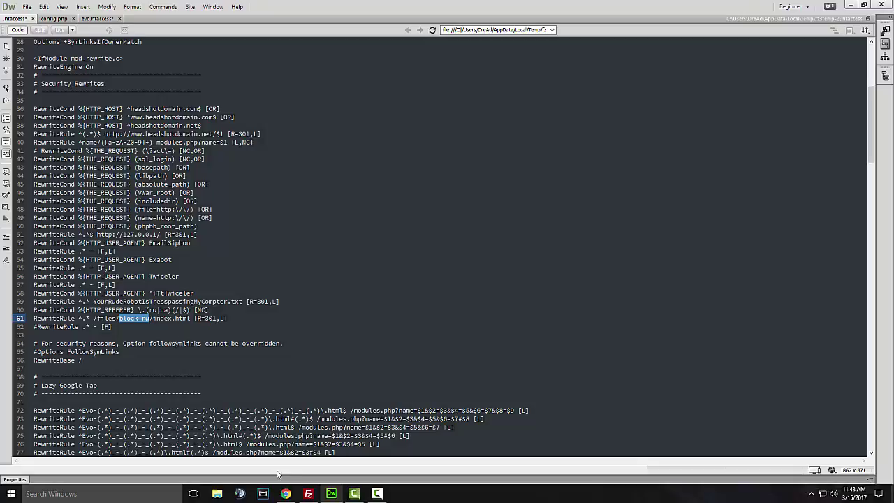
# Step: Switch to FileZilla, go up to the remote /public_html directory and find the files folder named in the .htaccess block_ru rule
pyautogui.moveTo(286, 497)
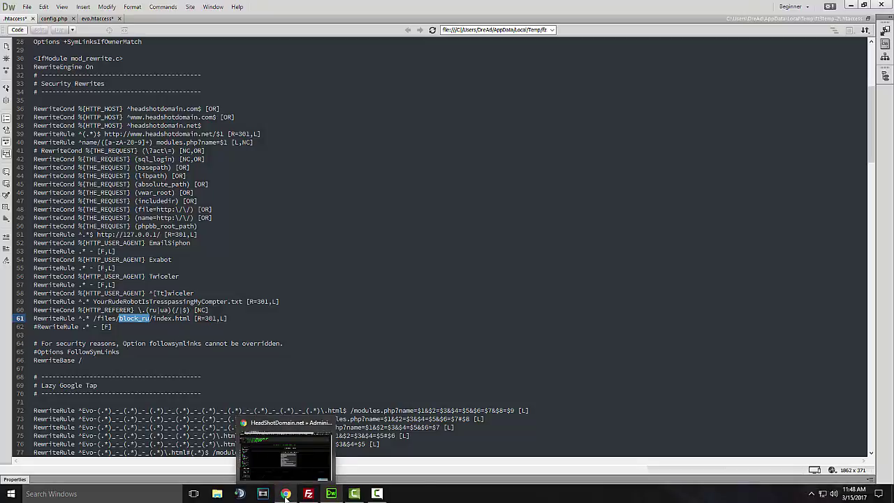
pyautogui.click(286, 497)
pyautogui.click(308, 493)
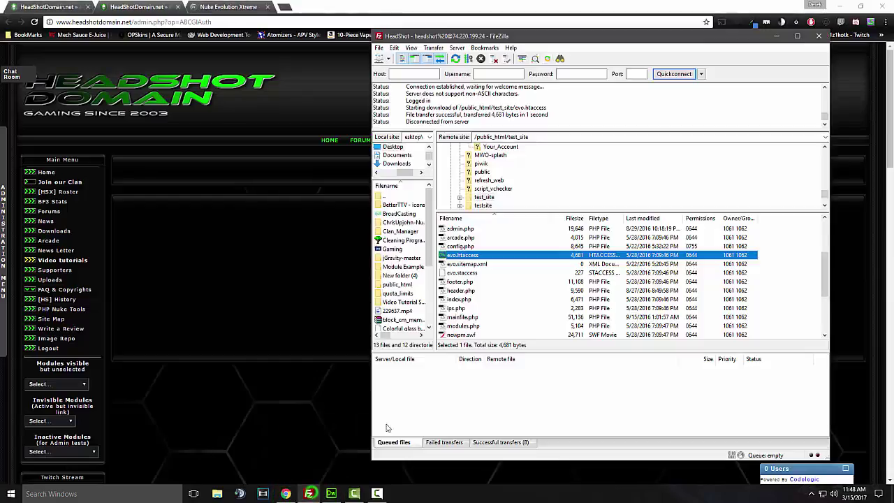
pyautogui.scroll(3, 512, 289)
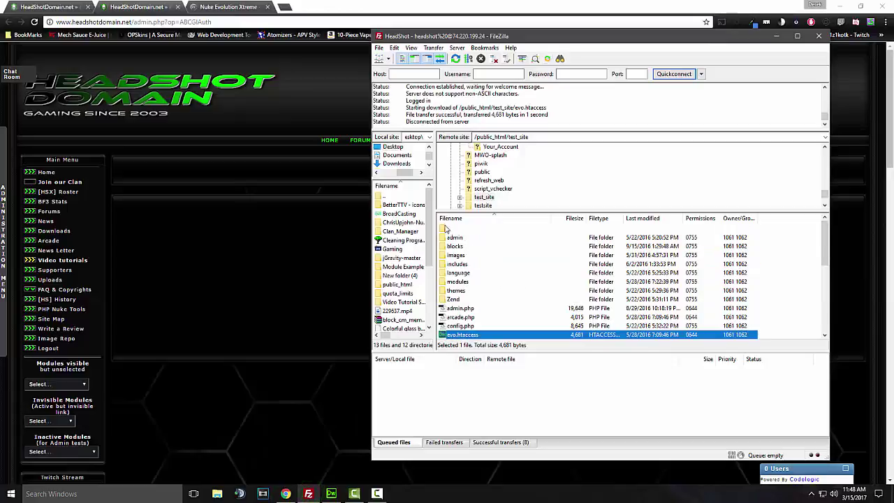
pyautogui.doubleClick(444, 229)
pyautogui.scroll(-4, 515, 294)
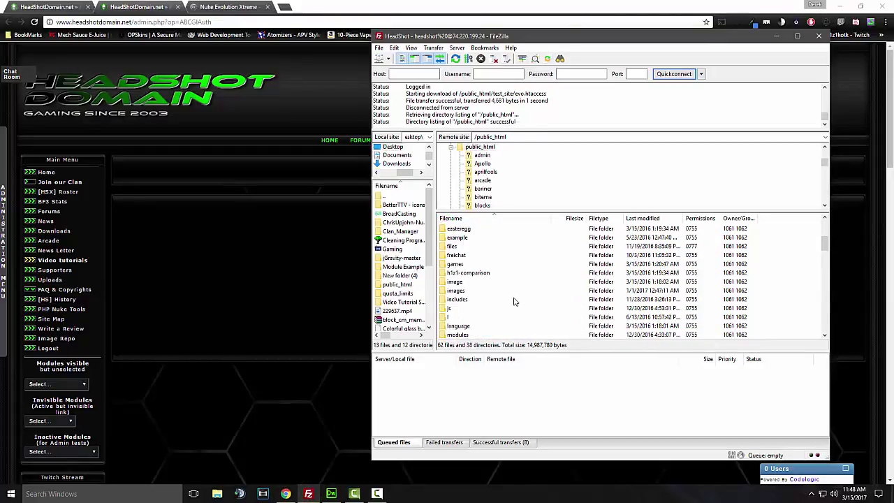
pyautogui.scroll(3, 514, 301)
pyautogui.scroll(1, 514, 300)
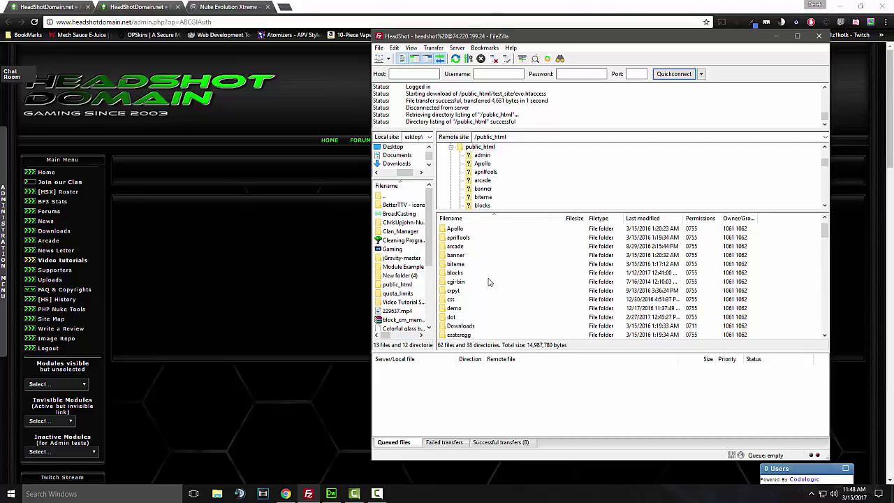
pyautogui.scroll(1, 490, 282)
pyautogui.scroll(-7, 491, 283)
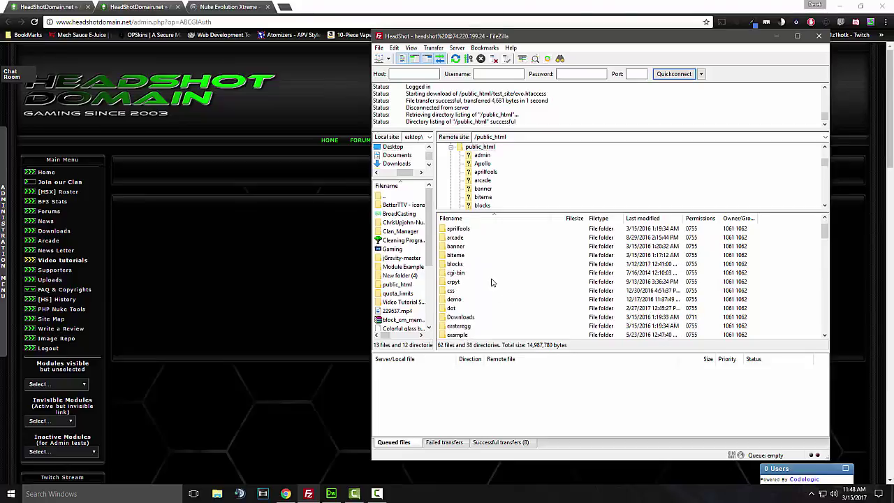
pyautogui.scroll(-3, 491, 282)
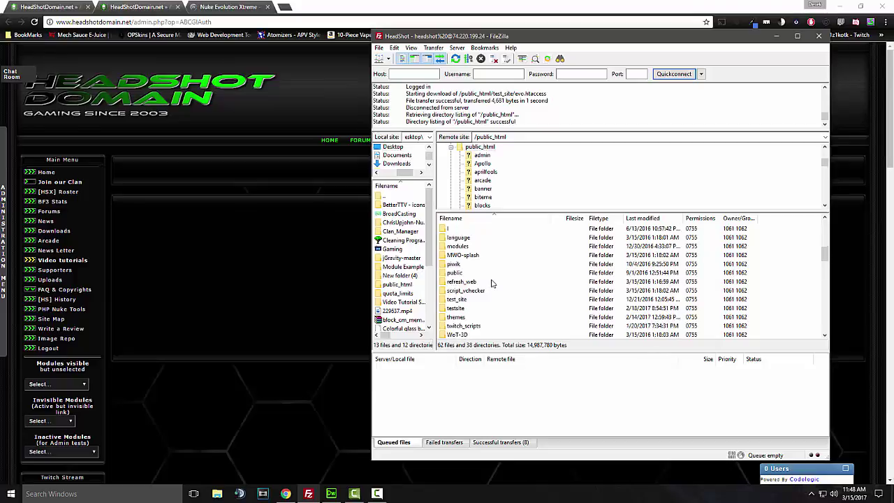
pyautogui.scroll(2, 491, 284)
pyautogui.click(332, 493)
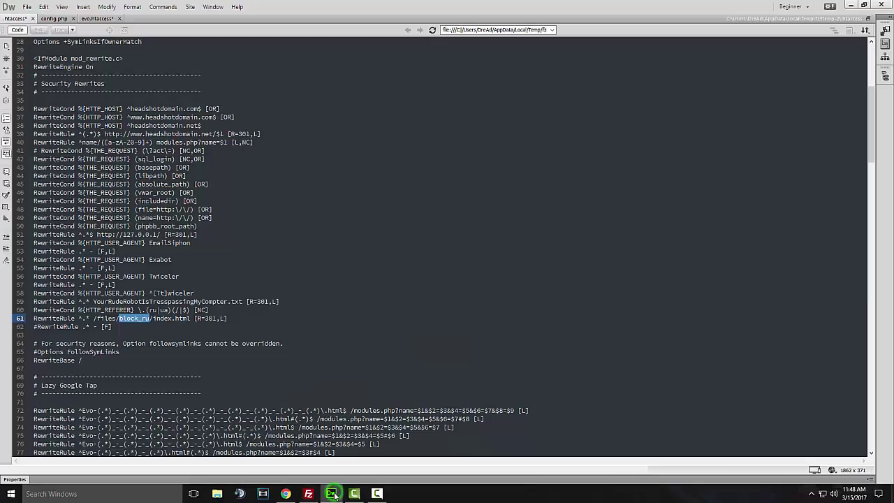
pyautogui.click(332, 494)
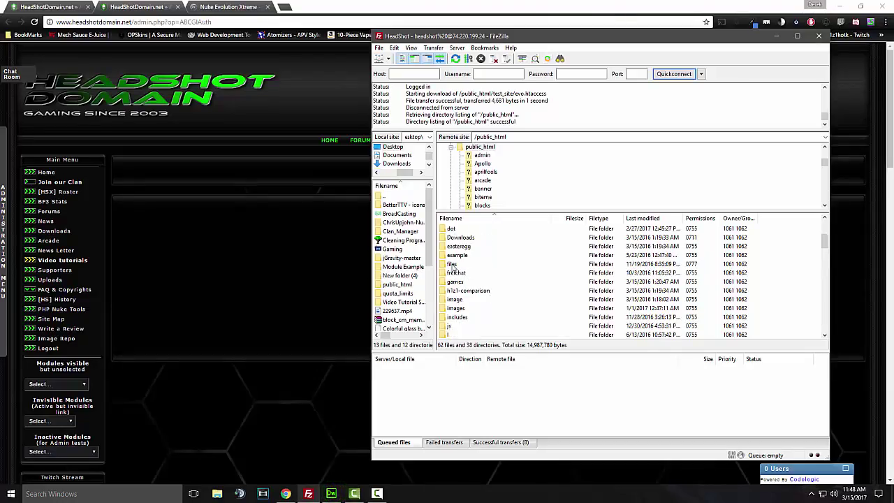
# Step: Open the remote files folder and its block_ru subfolder to show the index.html page inside
pyautogui.doubleClick(452, 264)
pyautogui.scroll(-1, 525, 263)
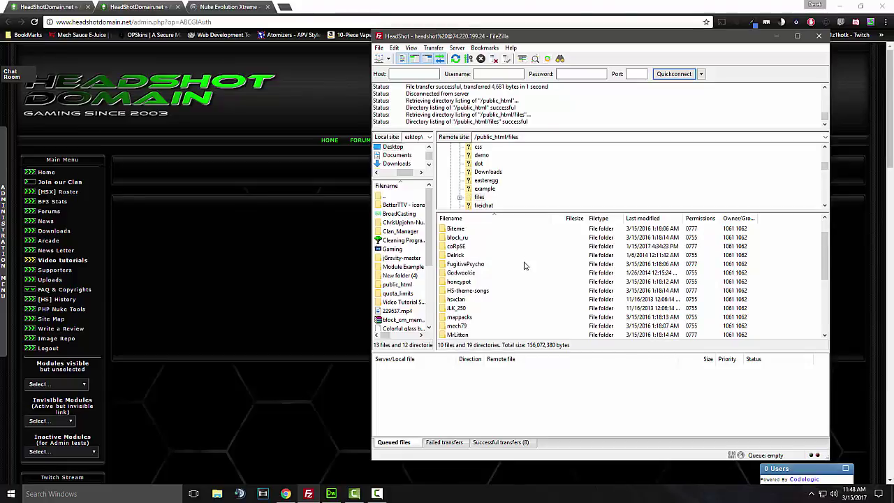
pyautogui.scroll(1, 525, 266)
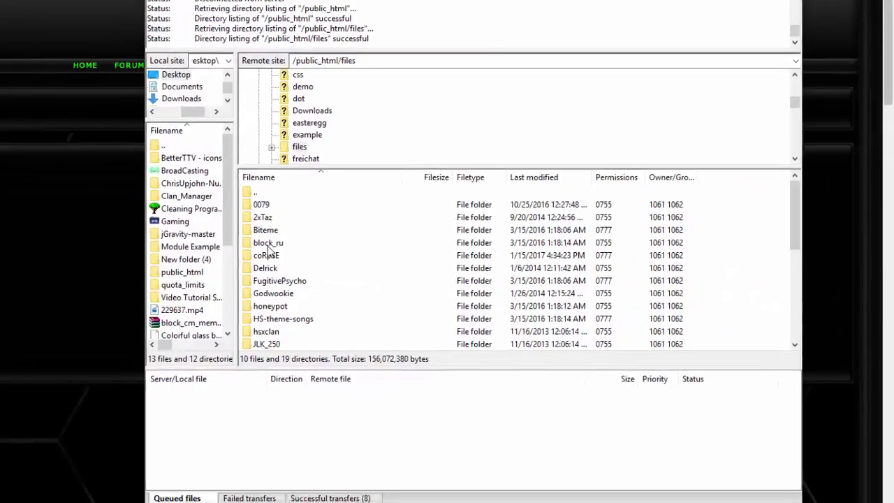
pyautogui.click(457, 265)
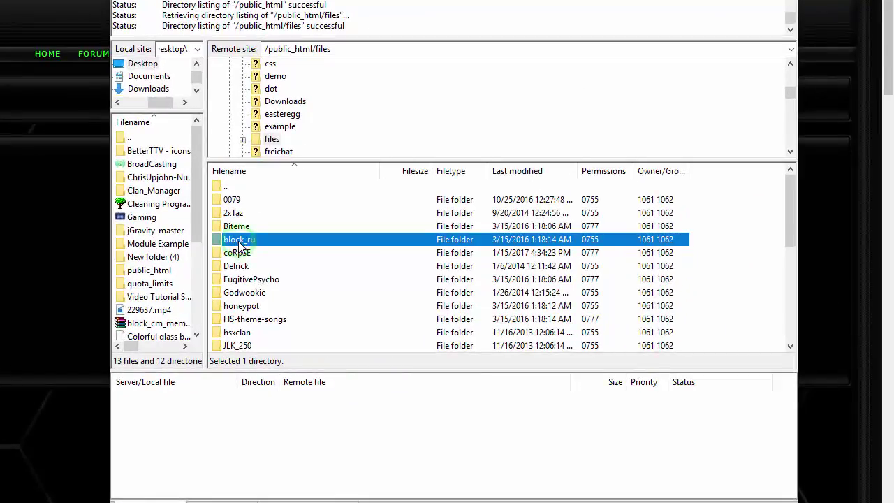
pyautogui.doubleClick(239, 241)
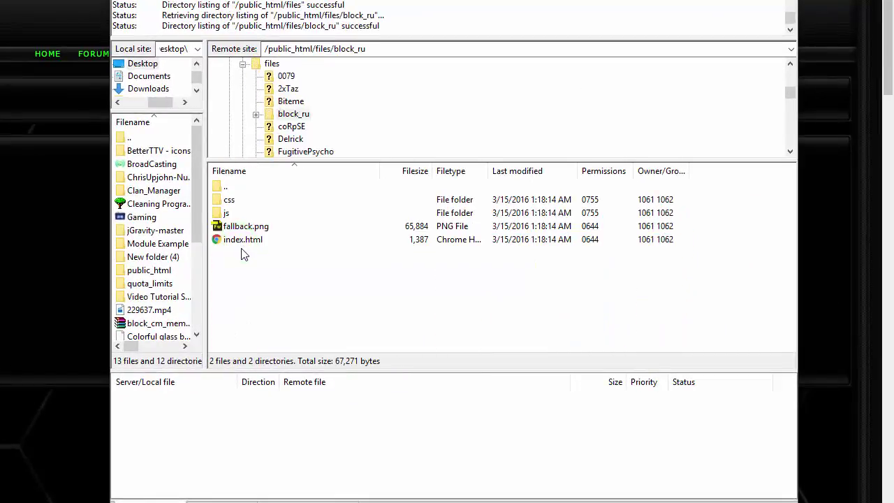
# Step: Try to copy the /files/block_ru part of the remote site path
pyautogui.click(373, 48)
pyautogui.click(380, 49)
pyautogui.doubleClick(380, 48)
pyautogui.moveTo(313, 48); pyautogui.dragTo(403, 47)
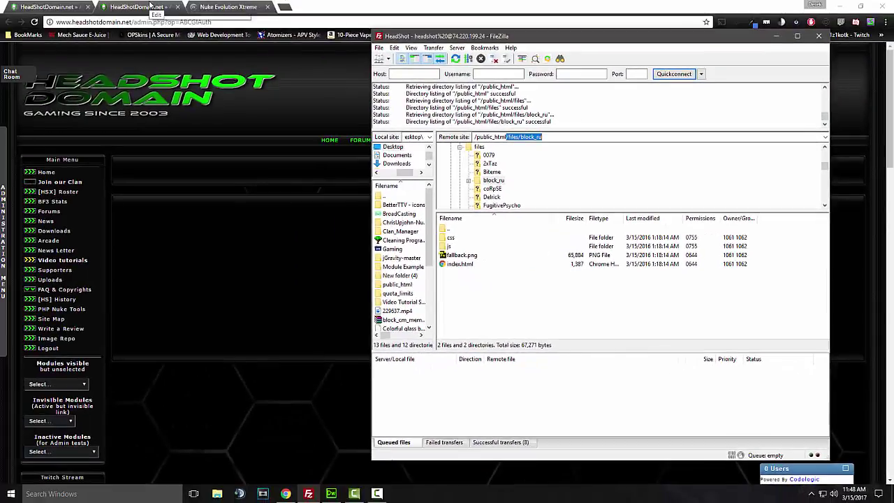
# Step: Switch to the browser's Nuke Evolution Xtreme page and enter headshotdomain.net/ as the address, undoing the paste of the NukeSentinel code
pyautogui.click(151, 6)
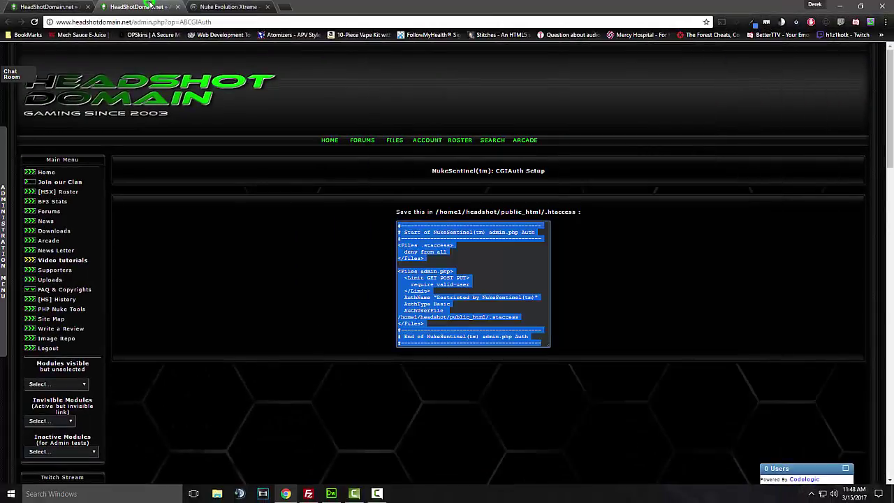
pyautogui.click(77, 6)
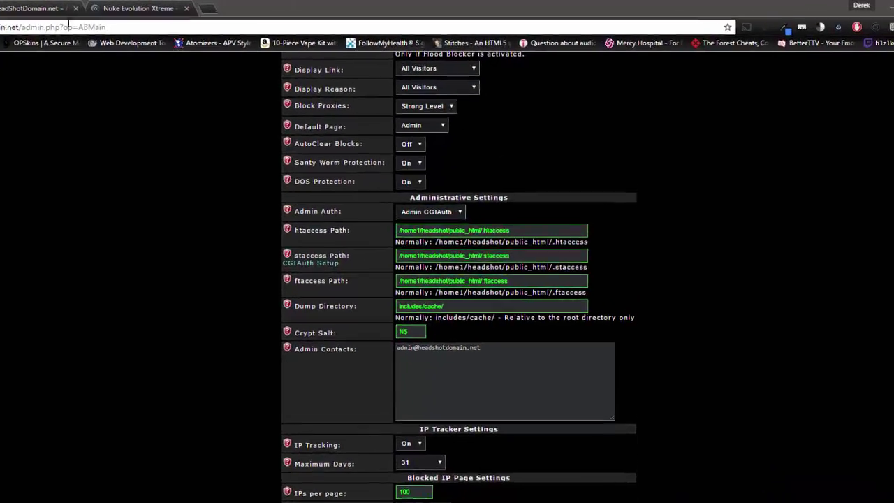
pyautogui.click(49, 10)
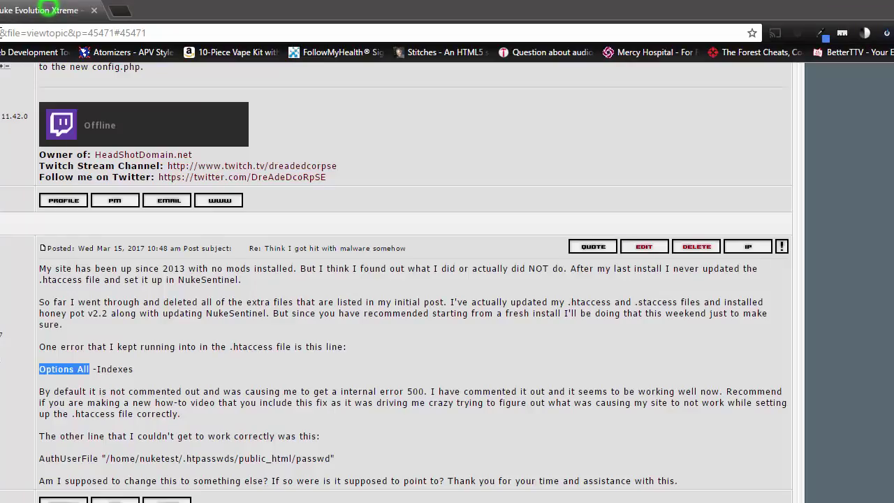
pyautogui.click(1, 34)
pyautogui.write('head')
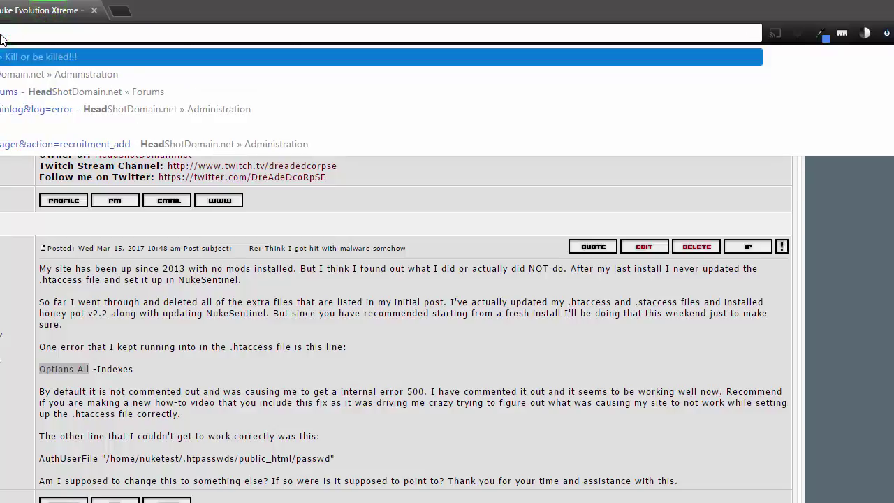
pyautogui.write('shotdomain.net')
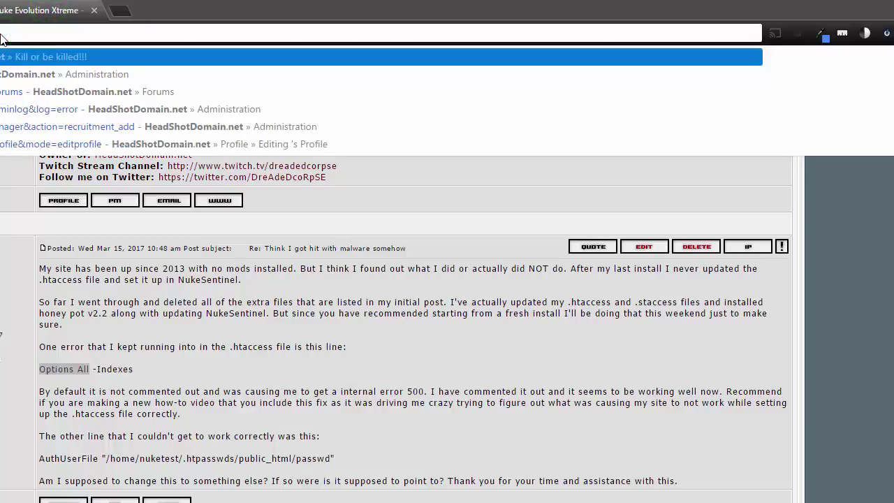
pyautogui.hotkey('ctrl', 'v')
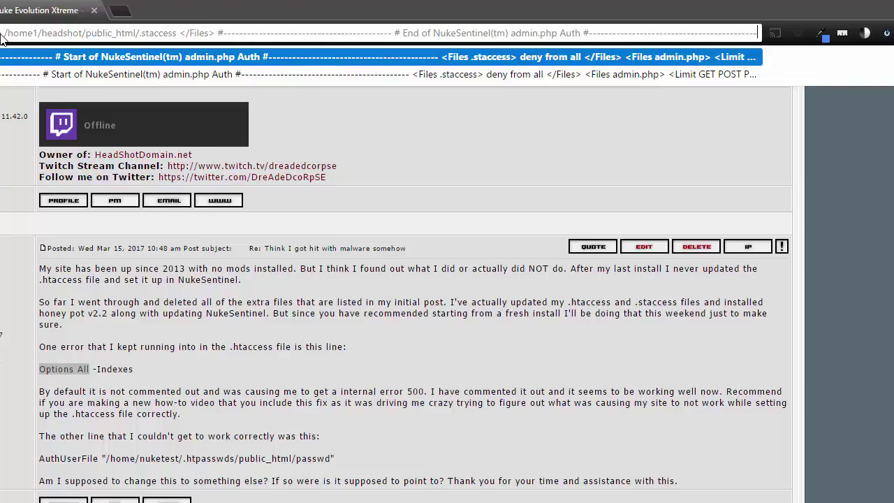
pyautogui.hotkey('ctrl', 'z')
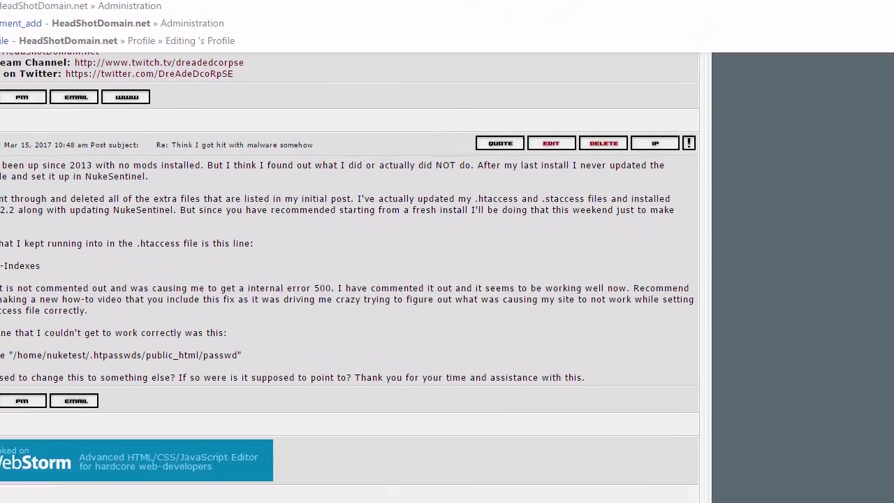
# Step: Copy files/block_ru from FileZilla's remote site path and append it to the headshotdomain.net/ address in the browser
pyautogui.hotkey('alt', 'Tab')
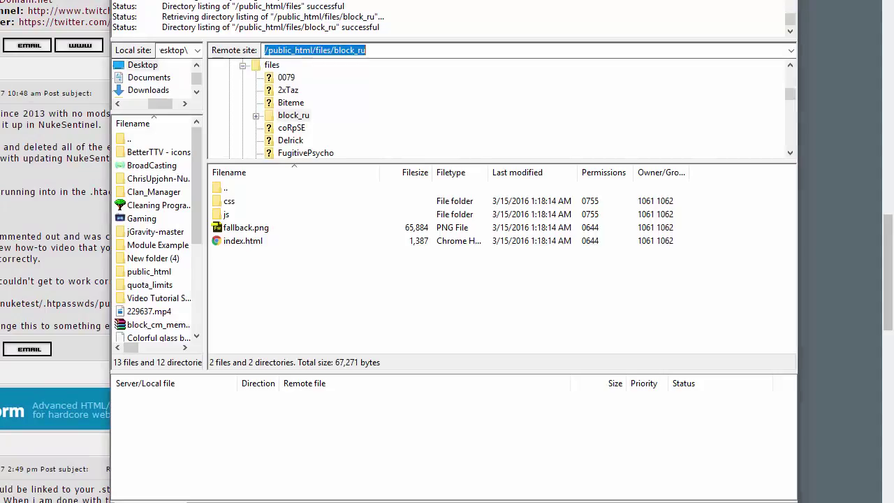
pyautogui.click(361, 55)
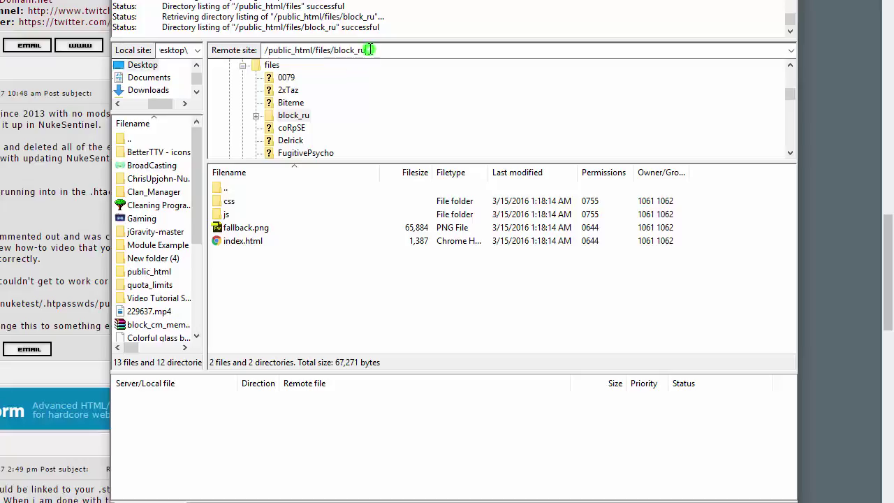
pyautogui.doubleClick(363, 53)
pyautogui.click(319, 52)
pyautogui.moveTo(317, 52); pyautogui.dragTo(371, 46)
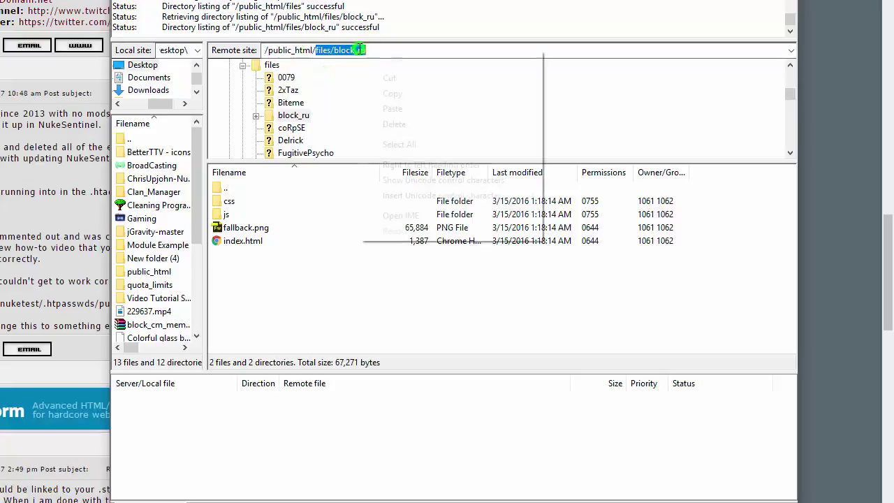
pyautogui.rightClick(361, 50)
pyautogui.click(390, 91)
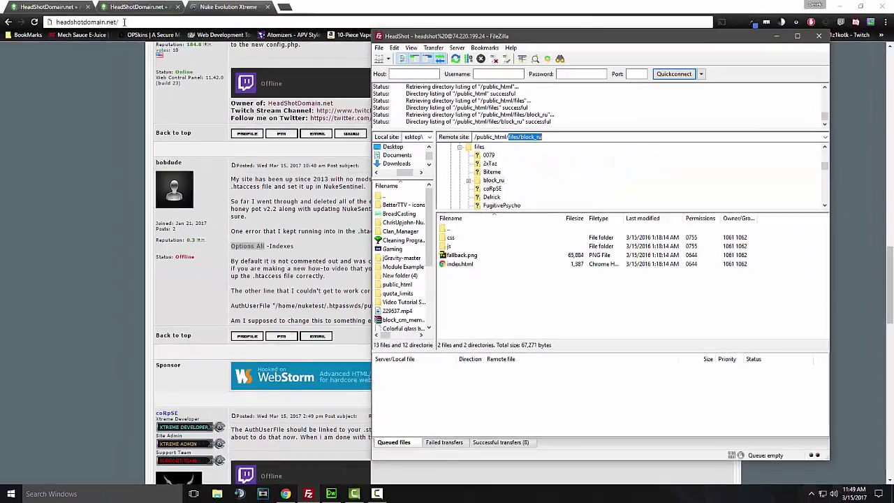
pyautogui.click(0, 0)
pyautogui.hotkey('ctrl', 'v')
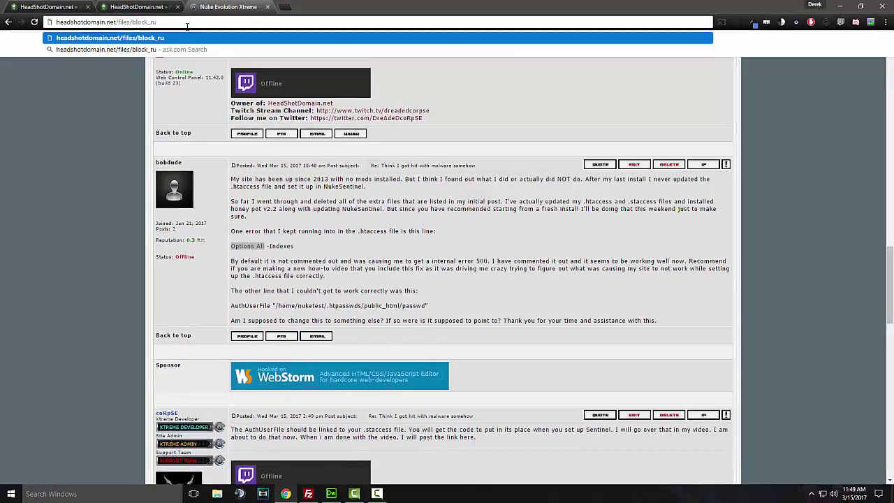
# Step: Check the page's file name in FileZilla, complete the browser address with /index.html and load the page
pyautogui.click(308, 494)
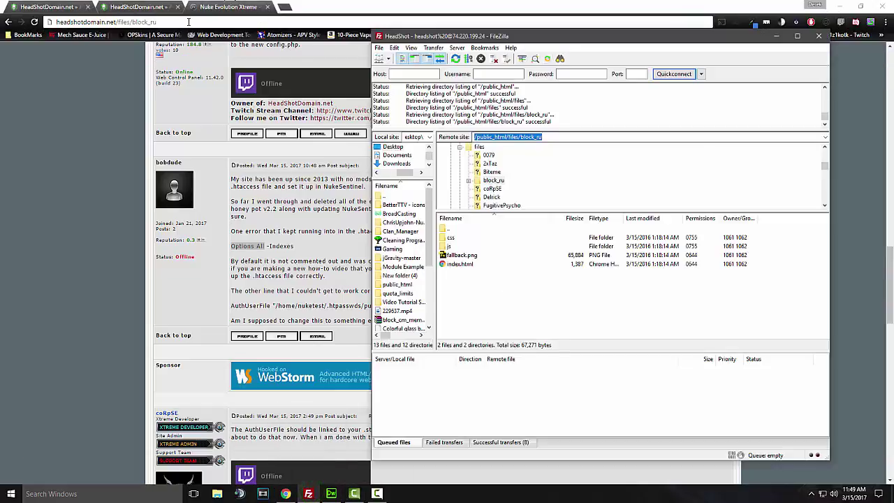
pyautogui.click(188, 22)
pyautogui.write('/index.')
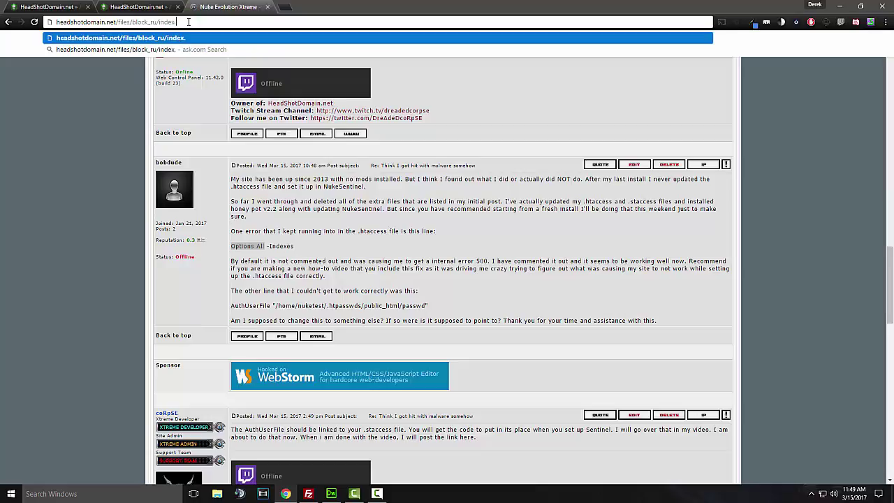
pyautogui.write('html')
pyautogui.press('Return')
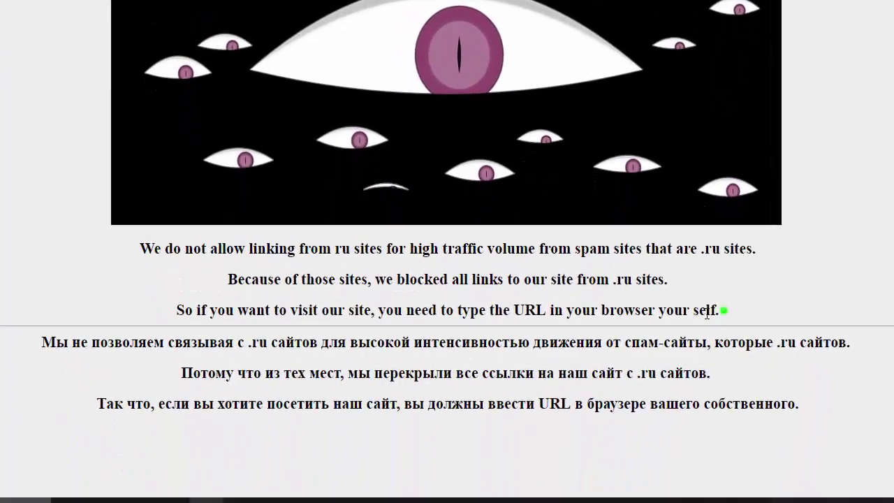
# Step: Highlight the English notice about blocked .ru links and its Russian translation, then clear the selection
pyautogui.moveTo(691, 466); pyautogui.dragTo(159, 405)
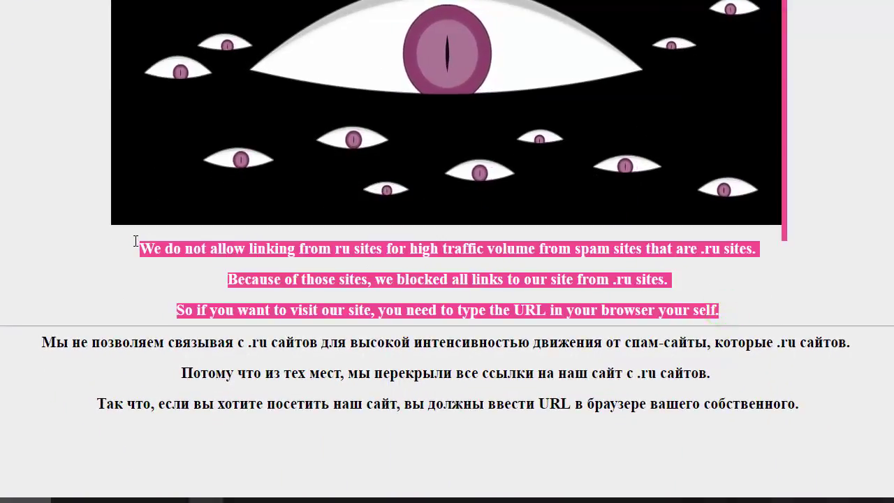
pyautogui.moveTo(38, 343); pyautogui.dragTo(826, 428)
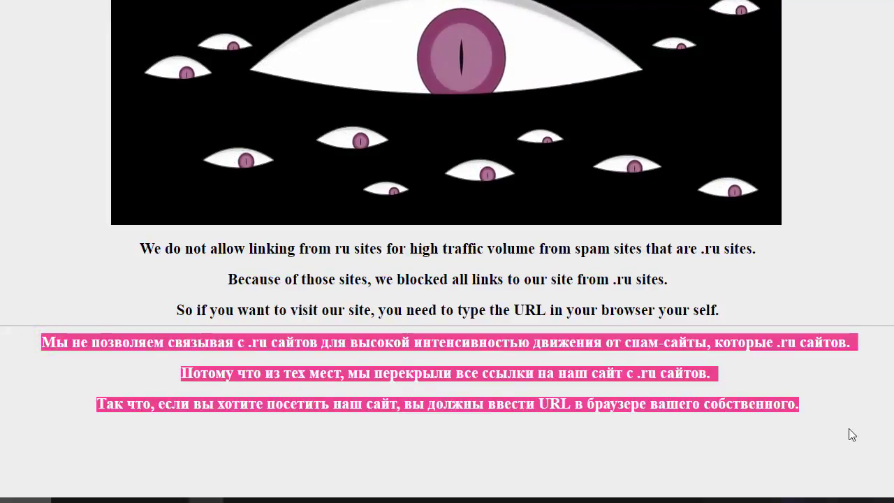
pyautogui.click(876, 395)
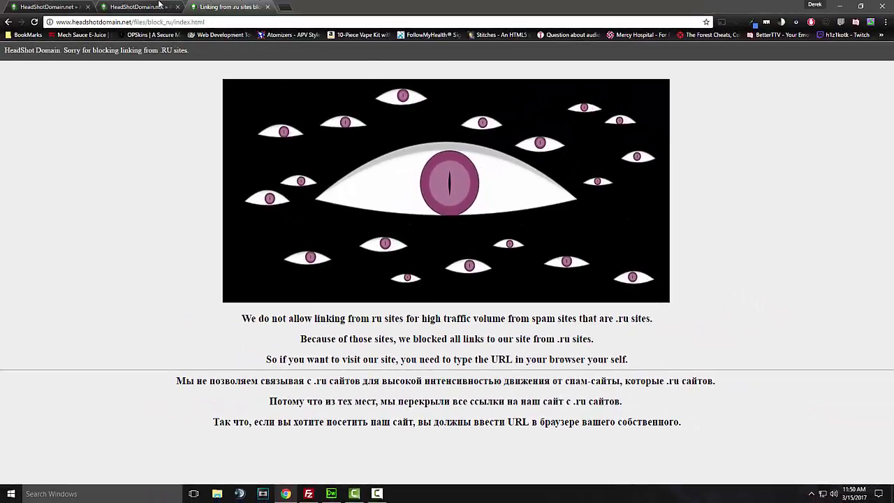
# Step: Review the .htaccess file in Dreamweaver from the .ru referer rule through the Lazy Google Tap rewrites to the NukeSentinel sections
pyautogui.click(130, 5)
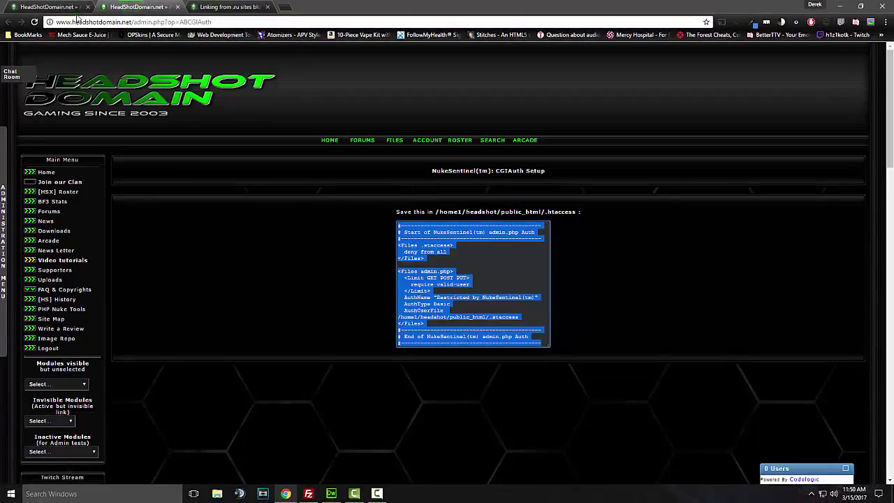
pyautogui.click(332, 492)
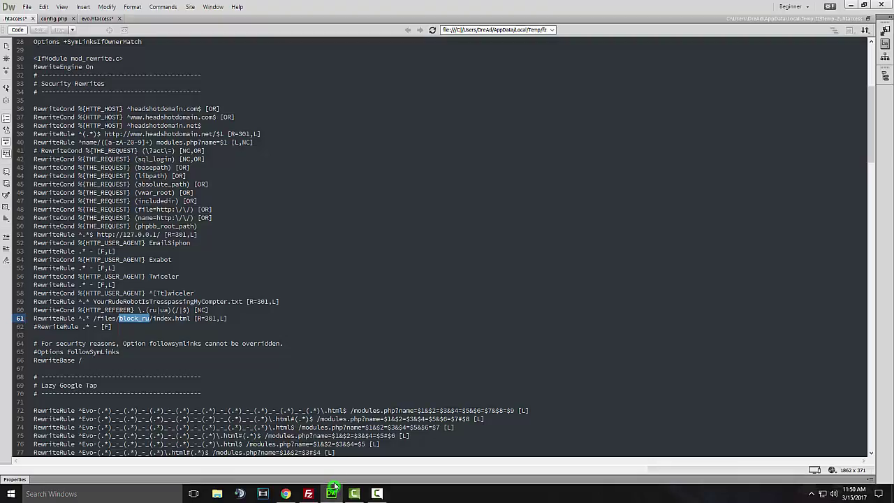
pyautogui.scroll(-2, 206, 287)
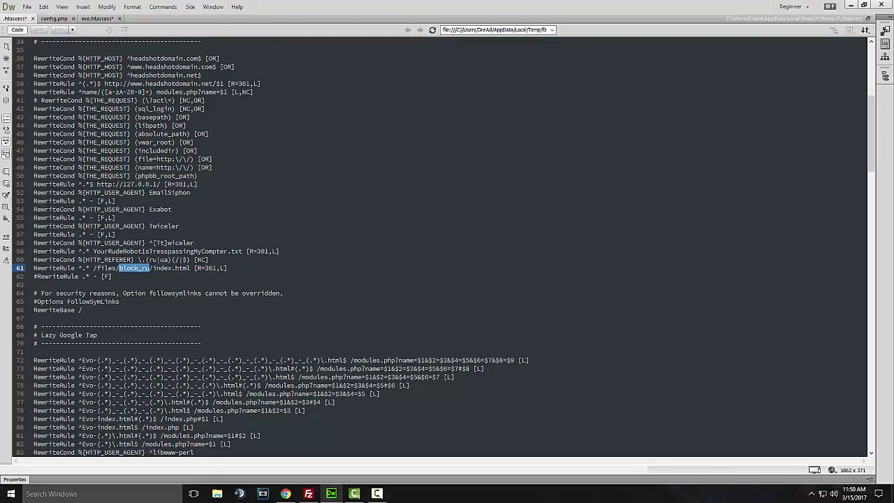
pyautogui.scroll(-3, 206, 286)
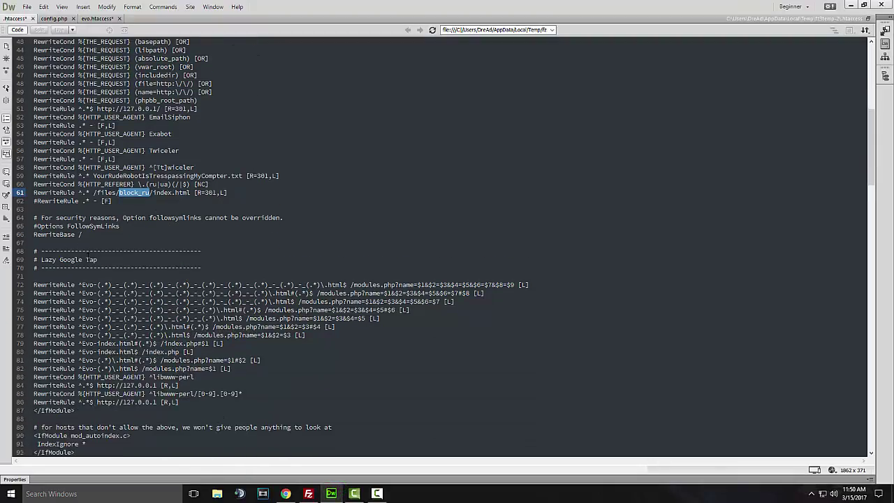
pyautogui.scroll(-5, 206, 286)
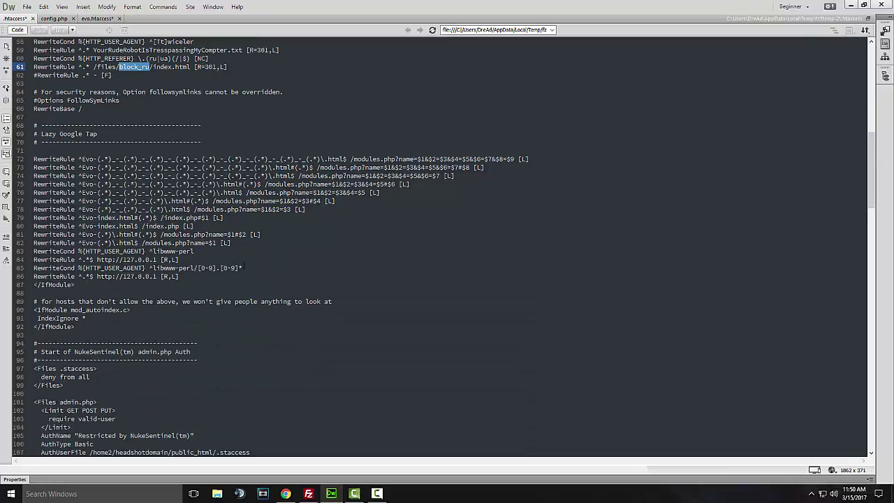
pyautogui.scroll(-11, 245, 266)
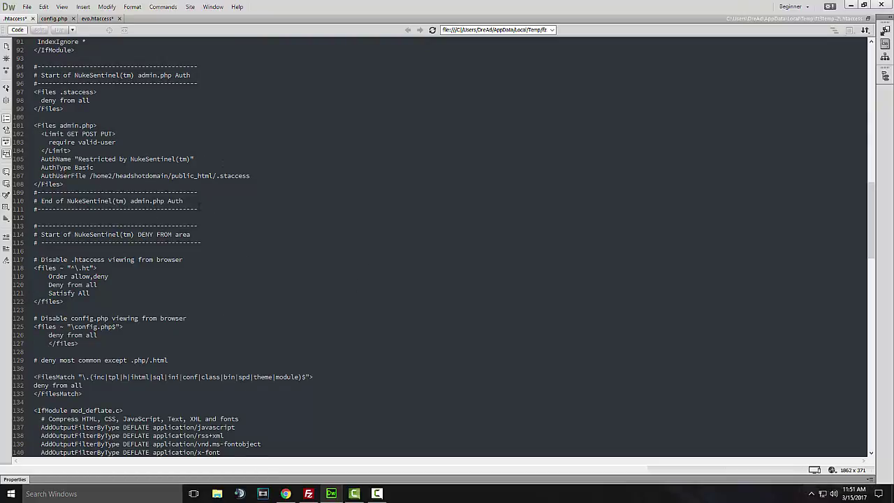
# Step: Select the whole NukeSentinel admin.php Auth block in .htaccess, from its start comment to its end comment
pyautogui.click(198, 209)
pyautogui.hotkey('shift', 'Up')
pyautogui.hotkey('shift', 'Up')
pyautogui.hotkey('shift', 'Up')
pyautogui.hotkey('shift', 'Up')
pyautogui.hotkey('shift', 'Up')
pyautogui.hotkey('shift', 'Up')
pyautogui.hotkey('shift', 'Up')
pyautogui.hotkey('shift', 'Up')
pyautogui.hotkey('shift', 'Up')
pyautogui.hotkey('shift', 'Up')
pyautogui.hotkey('shift', 'Up')
pyautogui.hotkey('shift', 'Up')
pyautogui.hotkey('shift', 'Up')
pyautogui.hotkey('shift', 'Up')
pyautogui.hotkey('shift', 'Up')
pyautogui.hotkey('shift', 'Up')
pyautogui.hotkey('shift', 'Up')
pyautogui.hotkey('shift', 'Up')
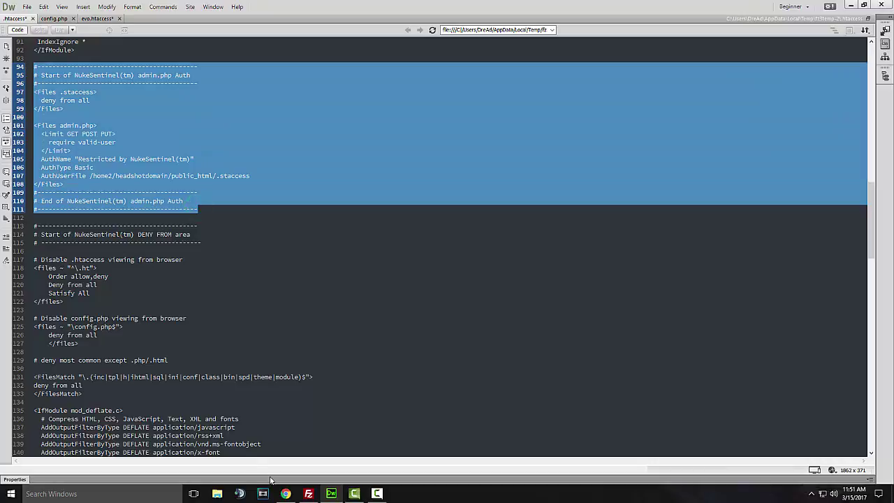
# Step: Switch to the browser, load the HeadShot Domain home page from the CGIAuth Setup page and open the site's administration panel
pyautogui.click(308, 493)
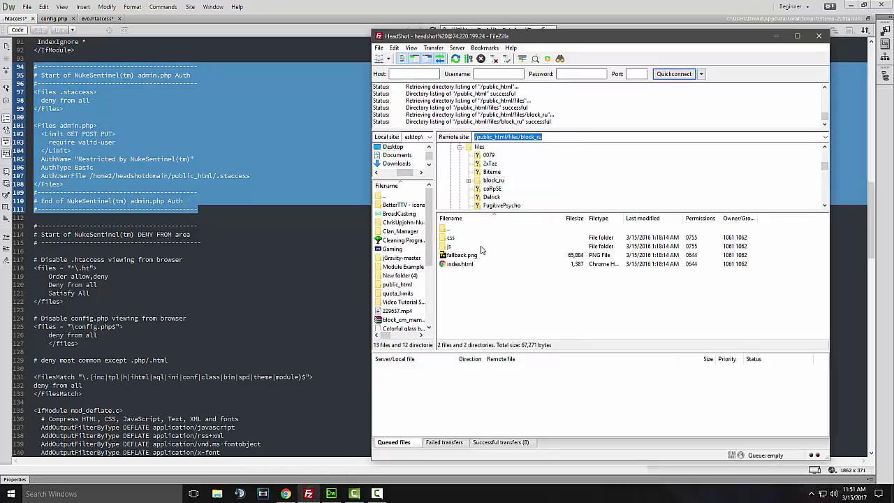
pyautogui.click(286, 494)
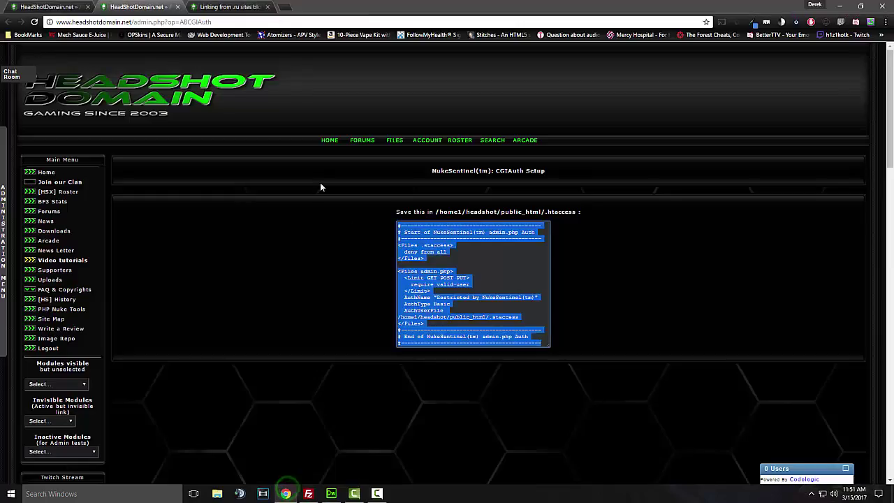
pyautogui.click(47, 6)
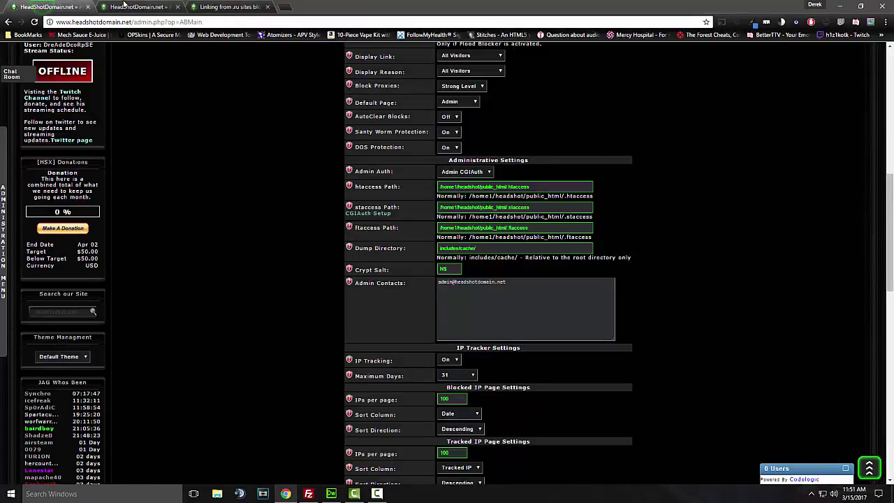
pyautogui.click(125, 7)
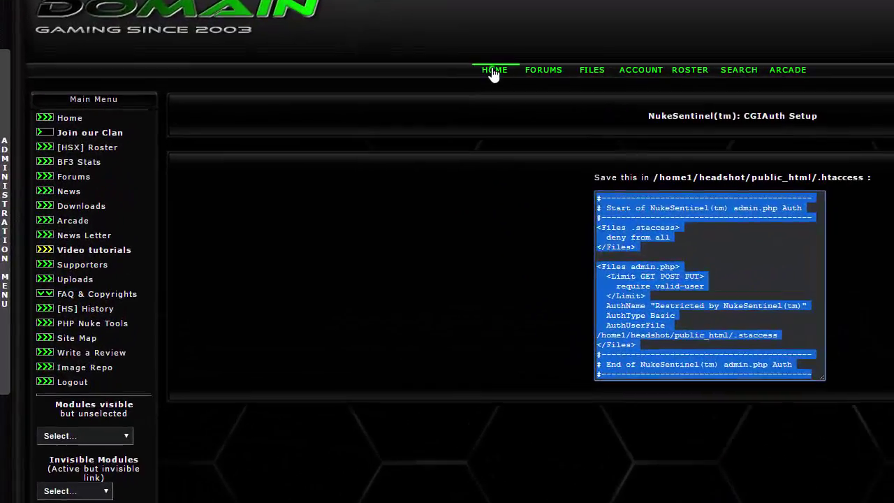
pyautogui.click(328, 142)
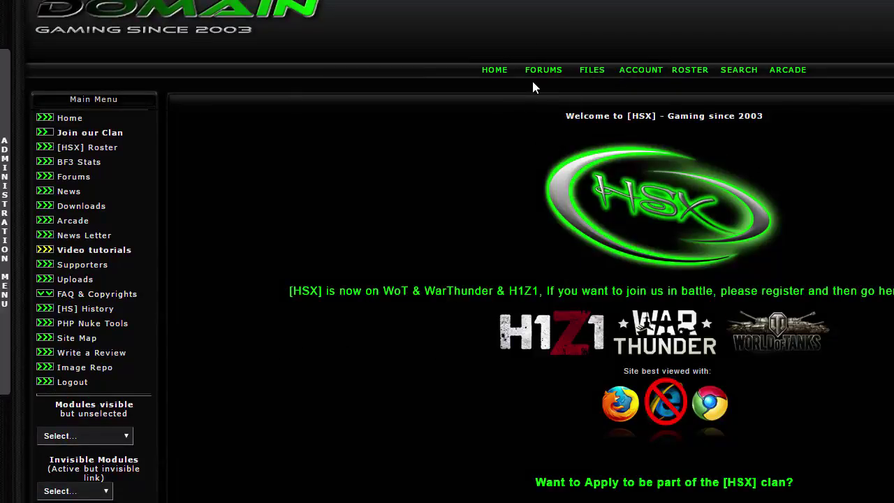
pyautogui.moveTo(6, 77)
pyautogui.click(53, 68)
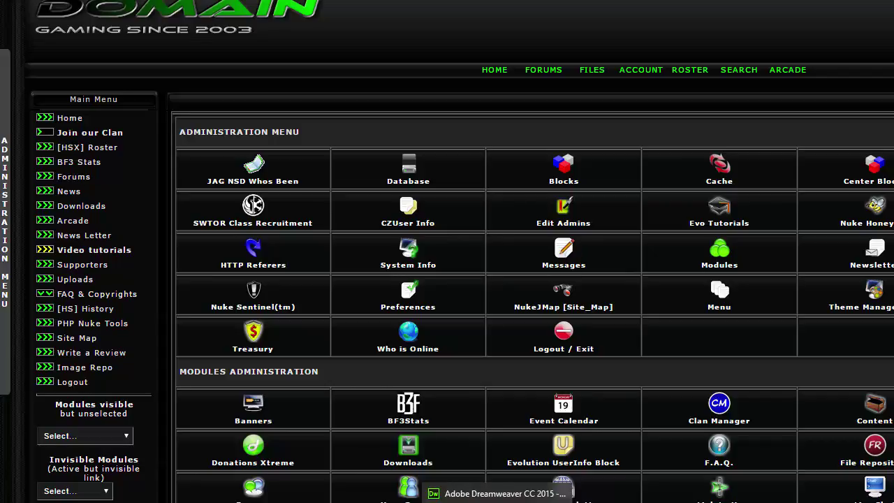
# Step: Delete the <Files admin.php> block from .htaccess in Dreamweaver, and undo the deletion
pyautogui.hotkey('alt', 'Tab')
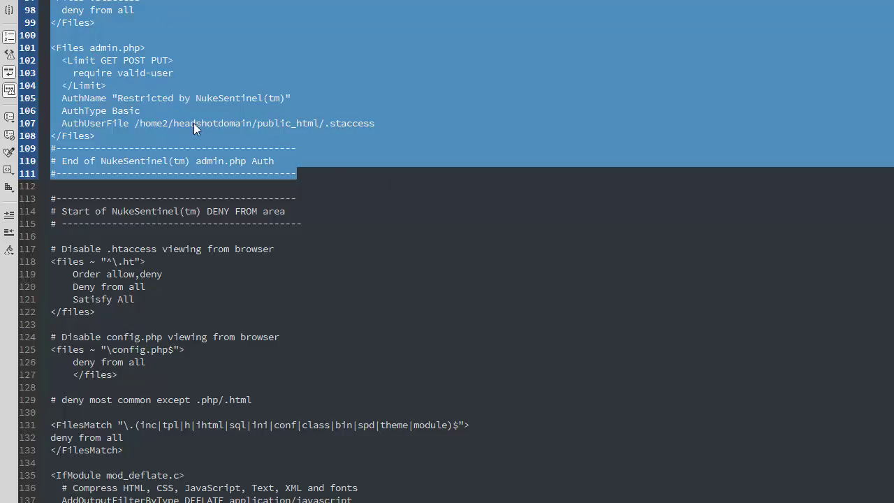
pyautogui.click(61, 123)
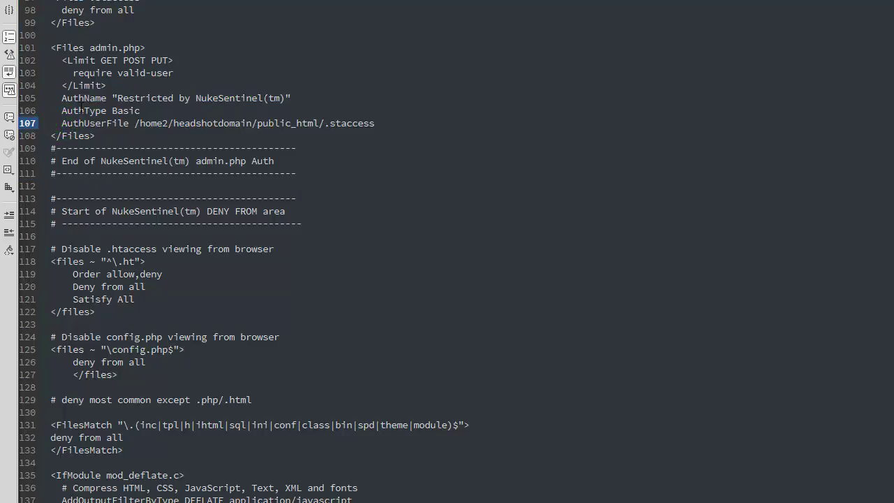
pyautogui.moveTo(52, 47); pyautogui.dragTo(277, 140)
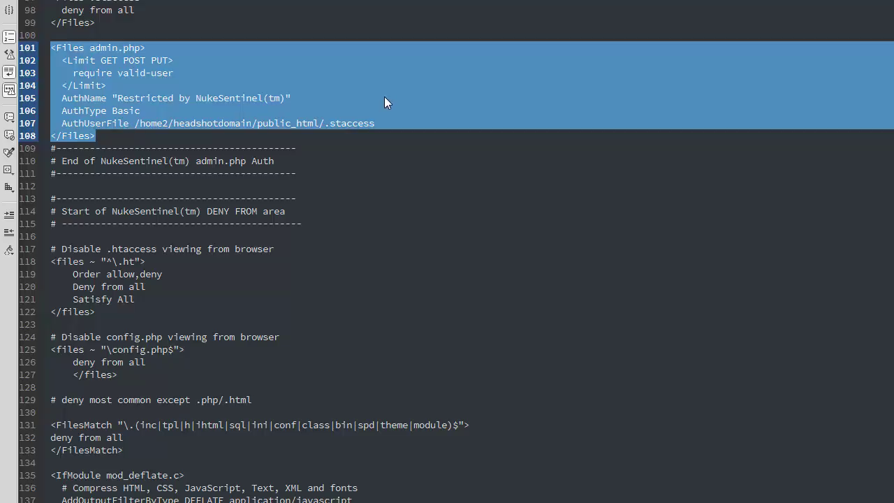
pyautogui.press('Delete')
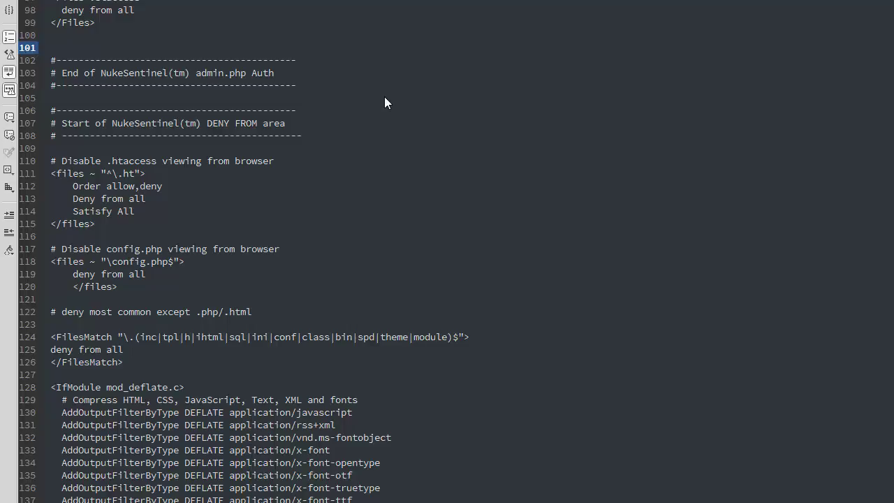
pyautogui.hotkey('ctrl', 'z')
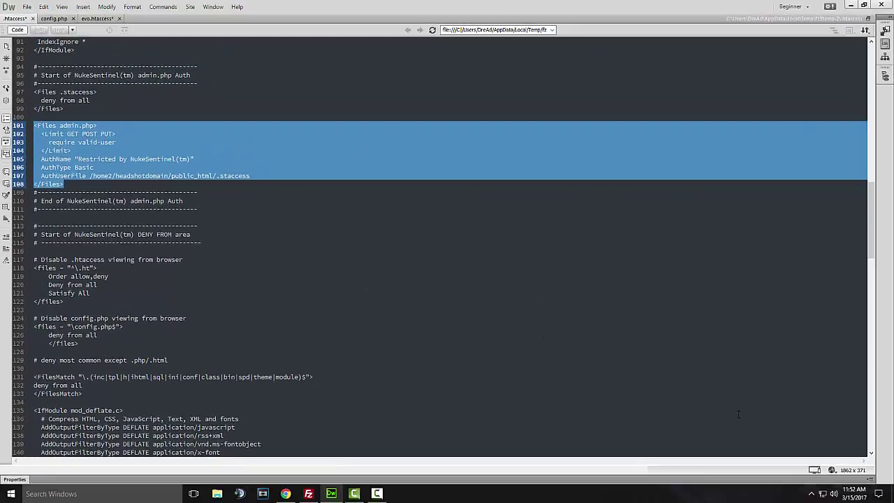
# Step: Return to the NukeSentinel settings in the browser and choose Admin CGIAuth as the Admin Auth option
pyautogui.click(308, 493)
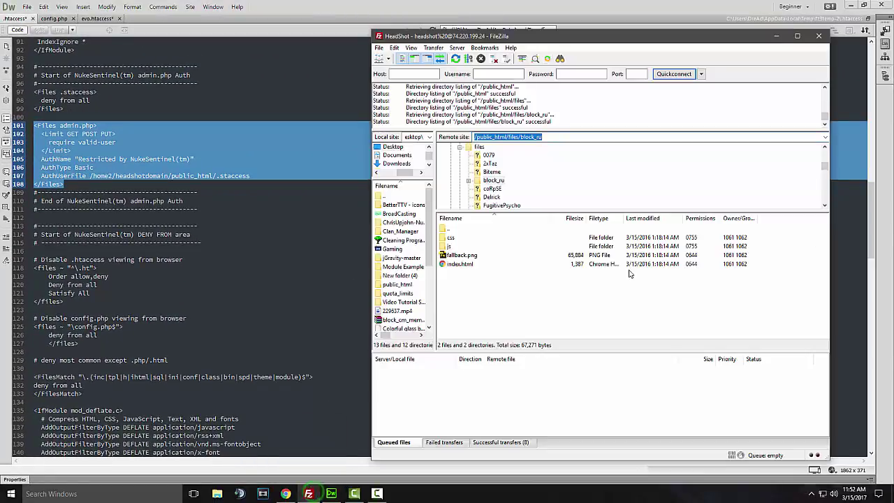
pyautogui.click(286, 493)
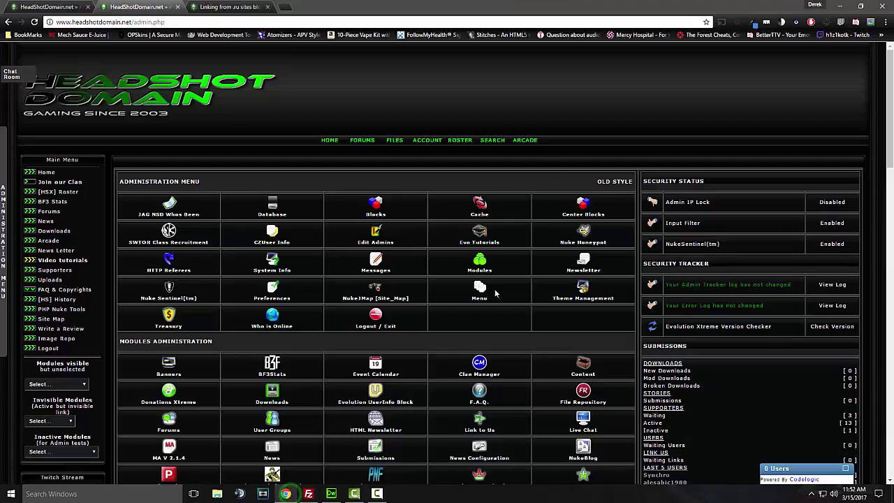
pyautogui.click(47, 6)
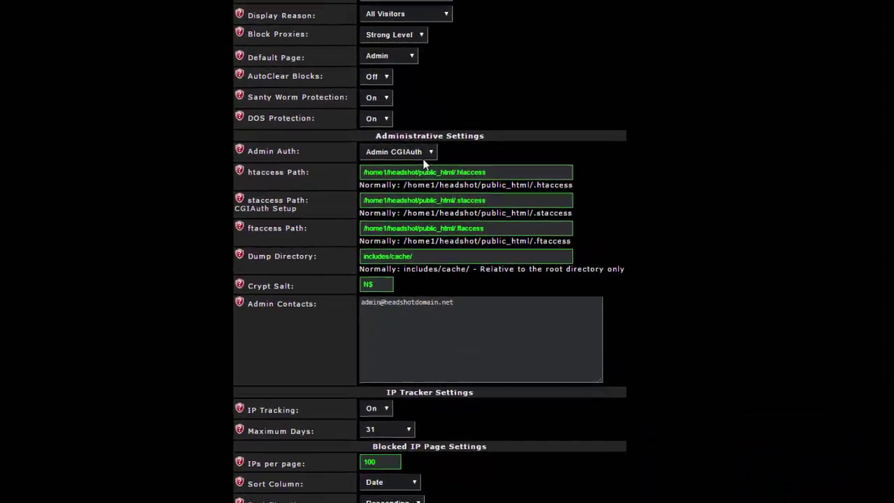
pyautogui.click(422, 152)
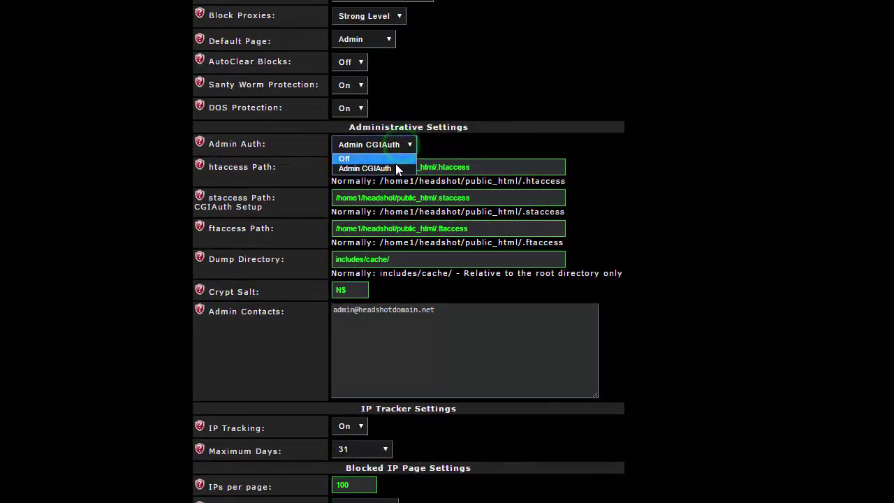
pyautogui.click(391, 168)
pyautogui.scroll(-5, 673, 129)
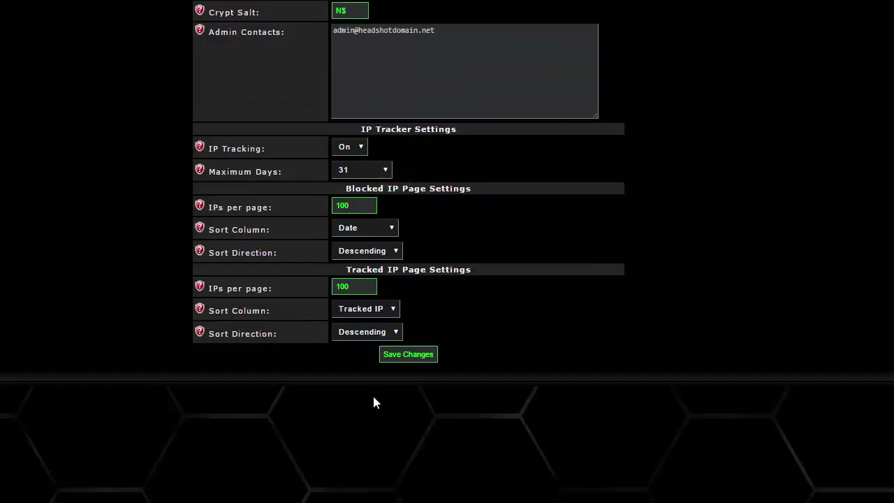
# Step: Reload NukeSentinel's Administration page and review its General and Administrative Settings
pyautogui.scroll(10, 717, 259)
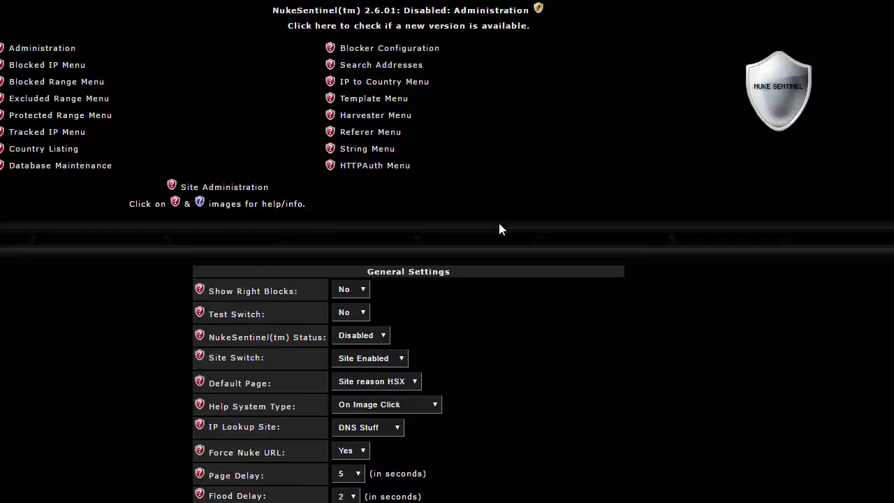
pyautogui.click(44, 48)
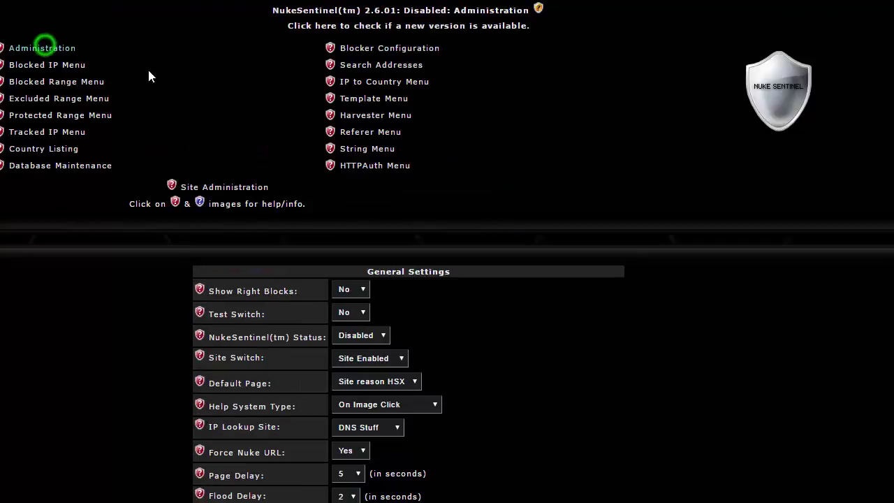
pyautogui.scroll(-10, 584, 200)
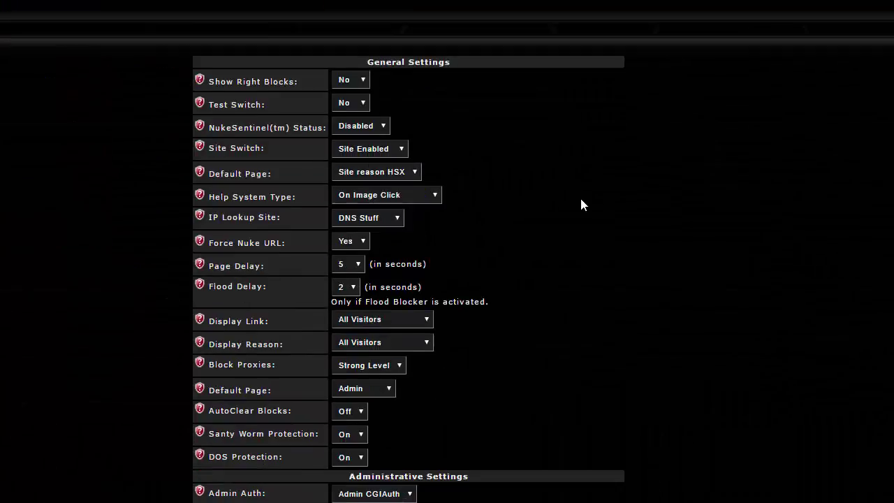
pyautogui.scroll(-1, 583, 203)
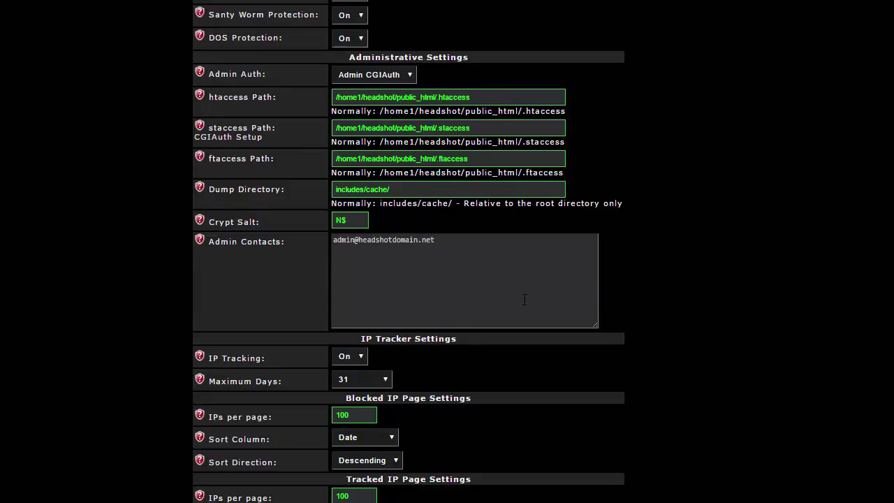
pyautogui.scroll(4, 524, 299)
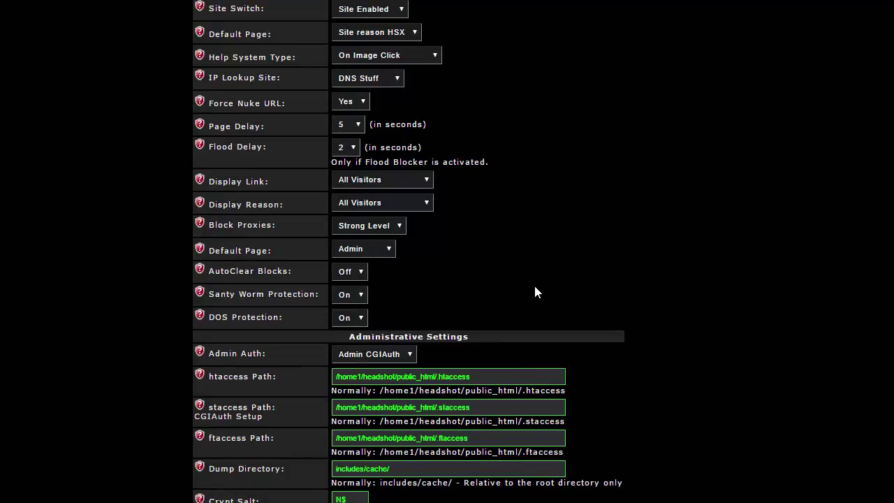
pyautogui.scroll(2, 494, 291)
pyautogui.scroll(-1, 494, 291)
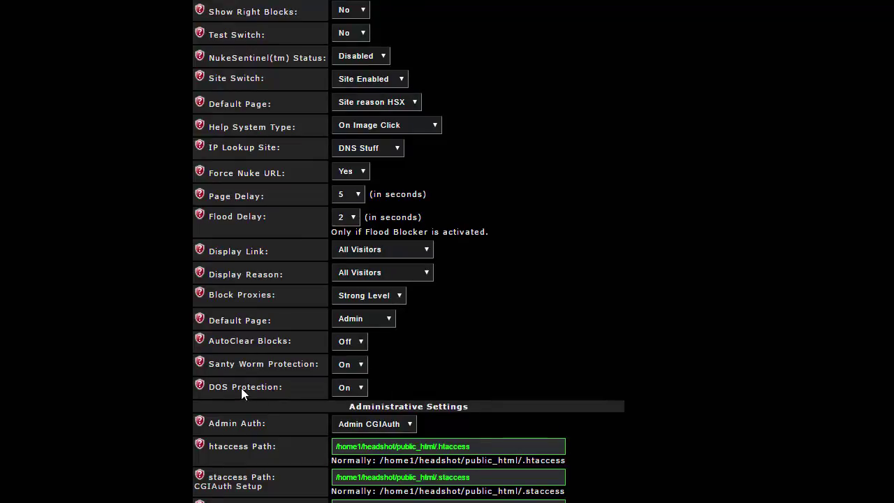
# Step: Inspect the available choices for DOS Protection and Block Proxies in the General Settings
pyautogui.click(361, 388)
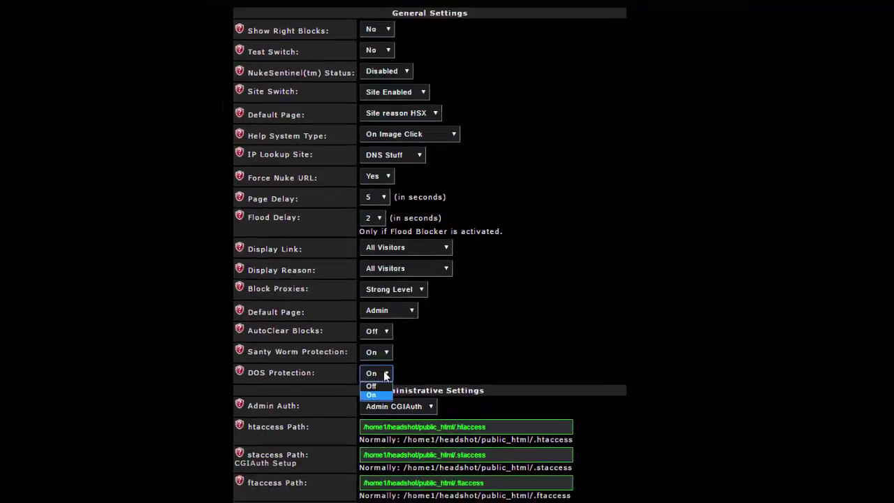
pyautogui.click(384, 375)
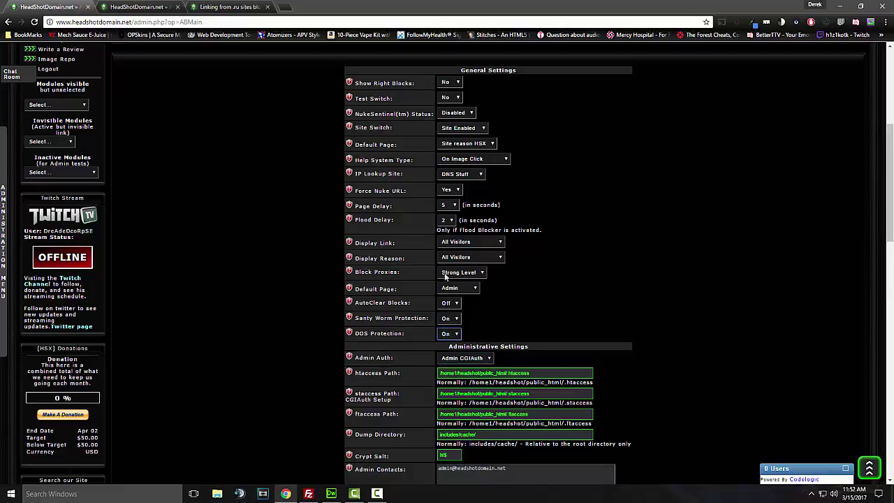
pyautogui.click(480, 274)
# Step: Set the Site Switch to Site Disabled in NukeSentinel's General Settings and save the changes
pyautogui.scroll(1, 577, 283)
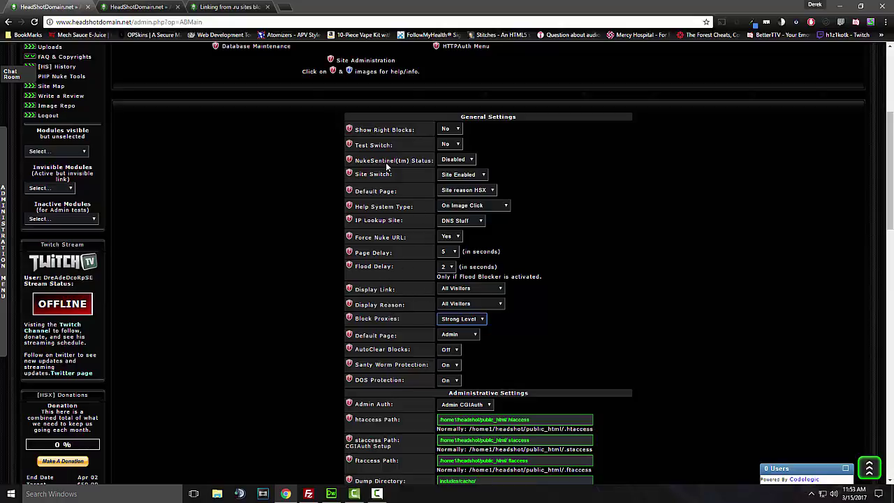
pyautogui.click(482, 175)
pyautogui.click(480, 174)
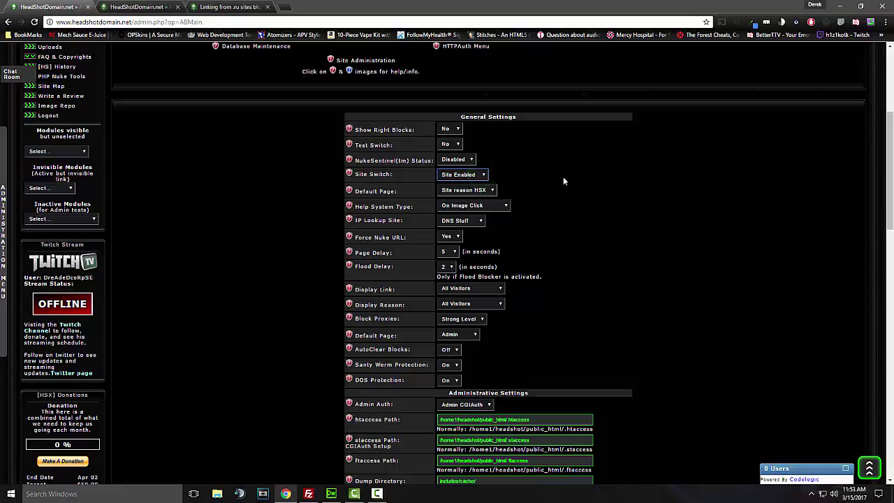
pyautogui.click(483, 176)
pyautogui.click(473, 190)
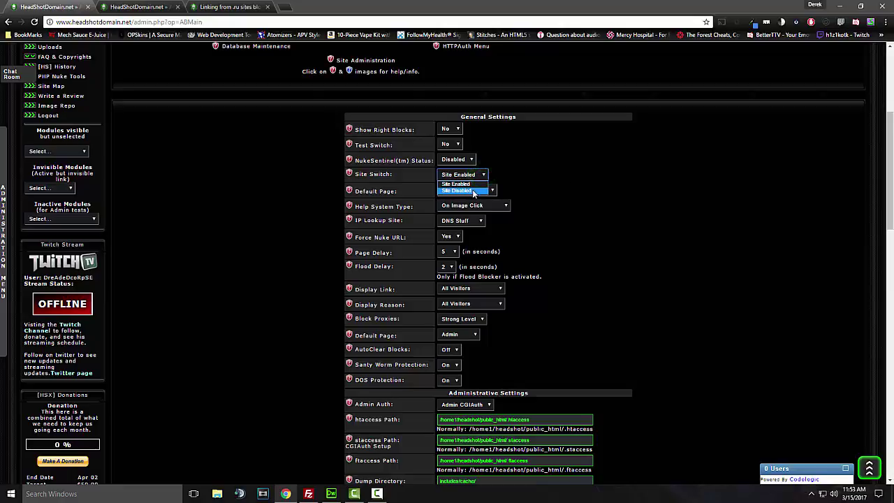
pyautogui.scroll(-1, 473, 190)
pyautogui.scroll(-4, 507, 342)
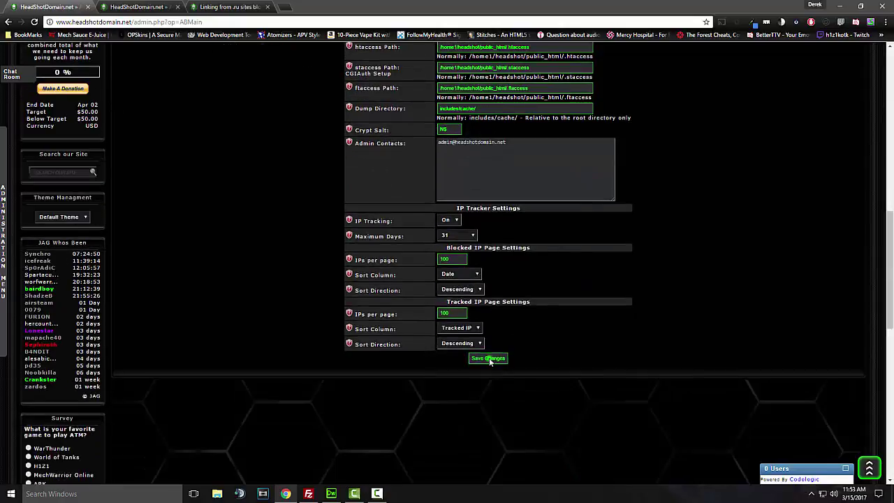
pyautogui.click(488, 359)
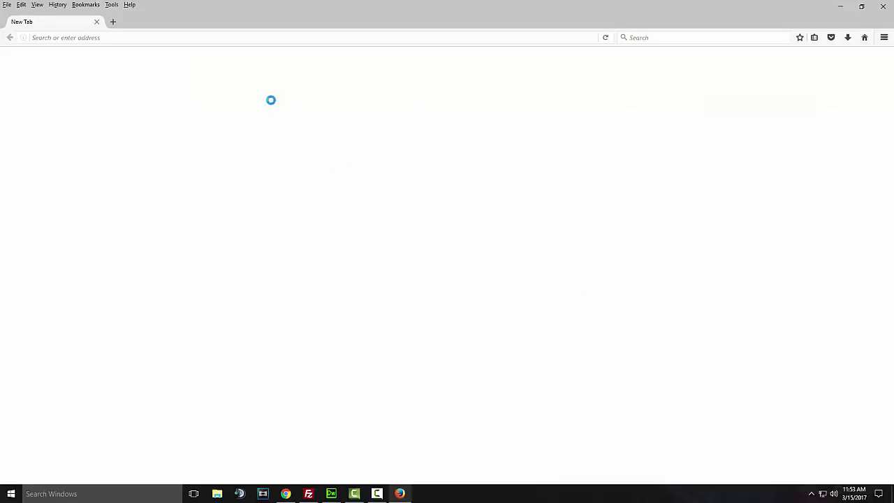
# Step: Switch to Firefox, open headshotdomain.net and examine the page that visitors get while the site is disabled
pyautogui.click(197, 34)
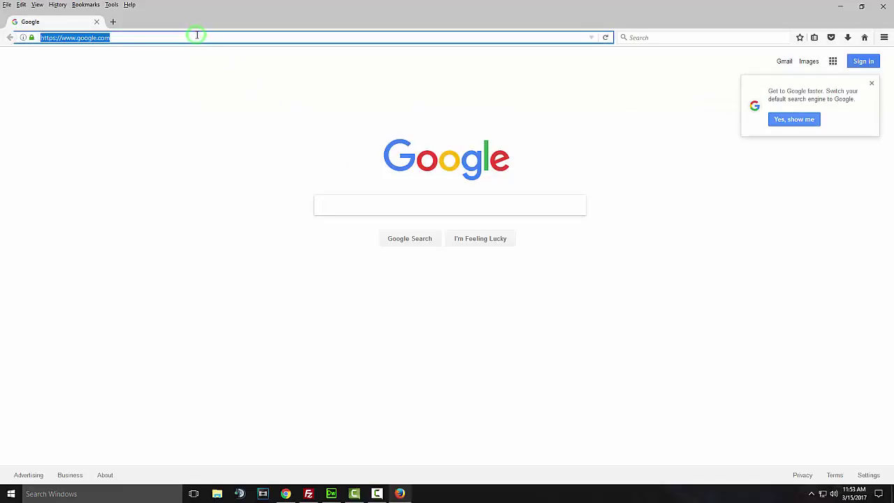
pyautogui.write('headshotdomain.net/')
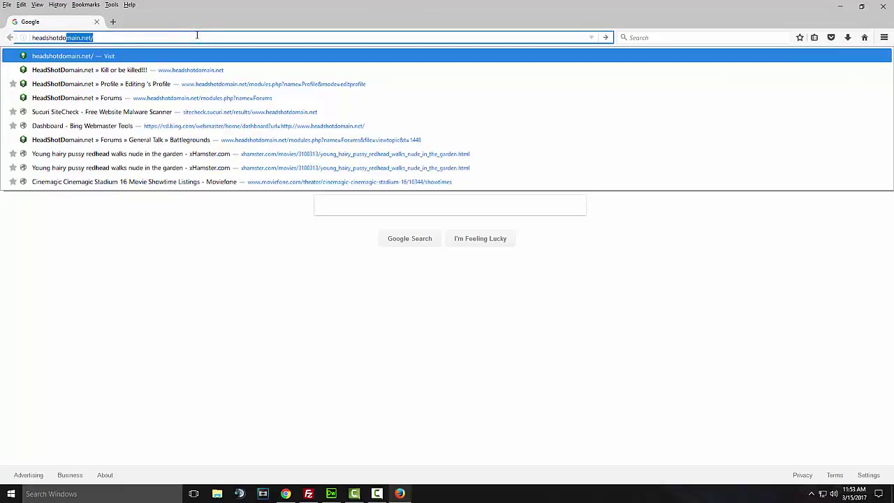
pyautogui.press('Return')
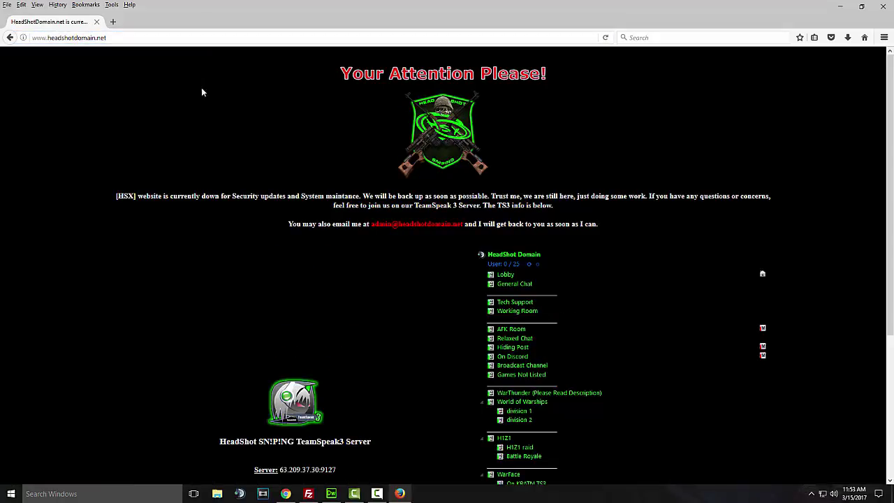
pyautogui.scroll(-5, 206, 93)
pyautogui.scroll(5, 216, 97)
pyautogui.scroll(-4, 260, 102)
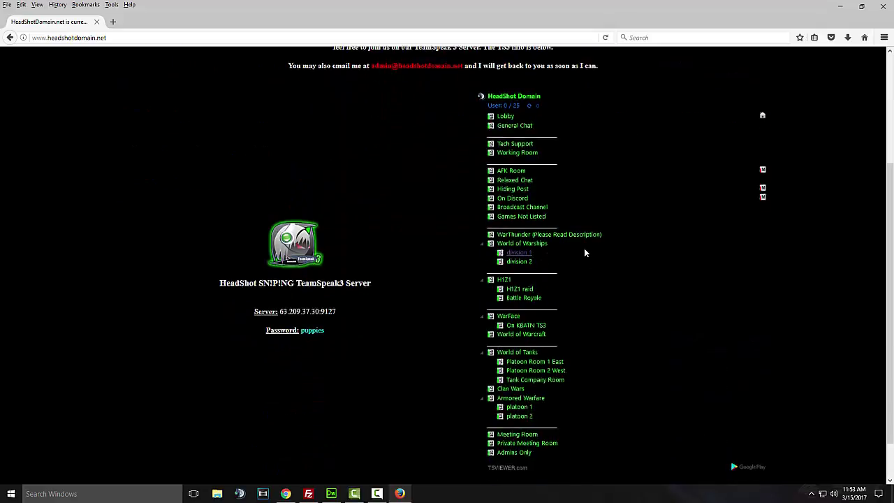
pyautogui.scroll(4, 290, 244)
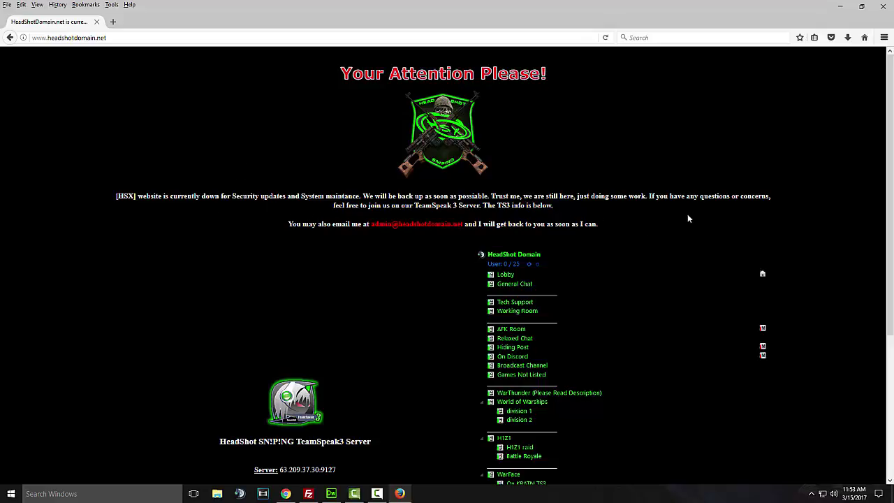
pyautogui.scroll(-3, 619, 186)
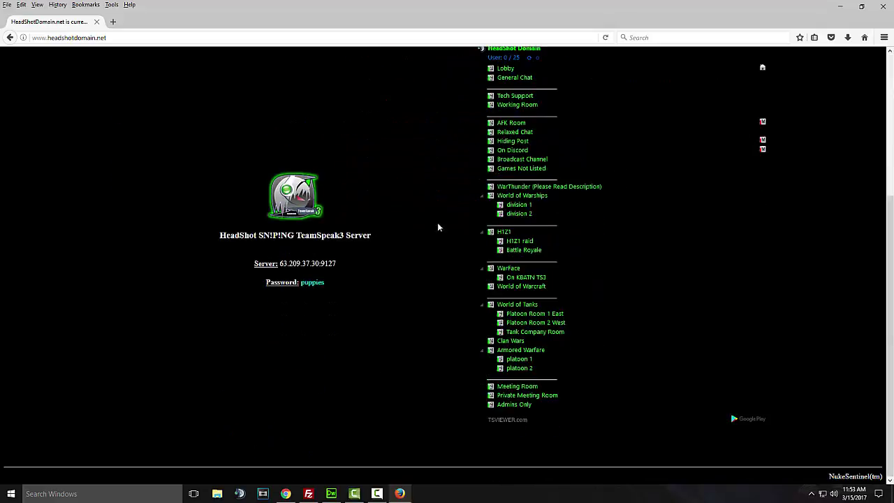
pyautogui.scroll(3, 510, 251)
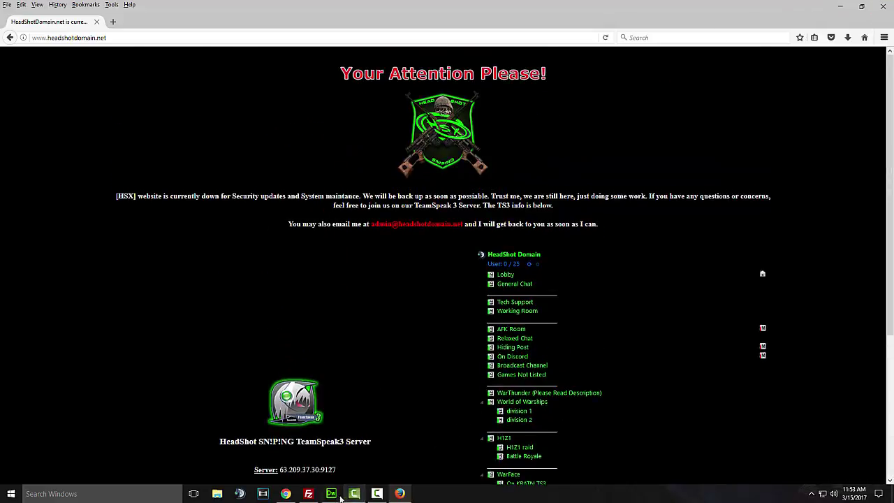
# Step: Return to Chrome and review the closed-site banner and NukeSentinel's General Settings
pyautogui.moveTo(333, 498)
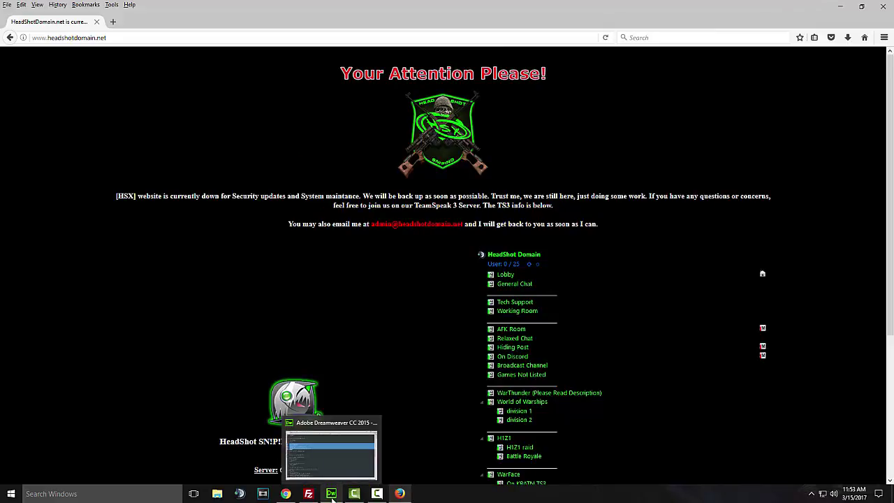
pyautogui.moveTo(286, 496)
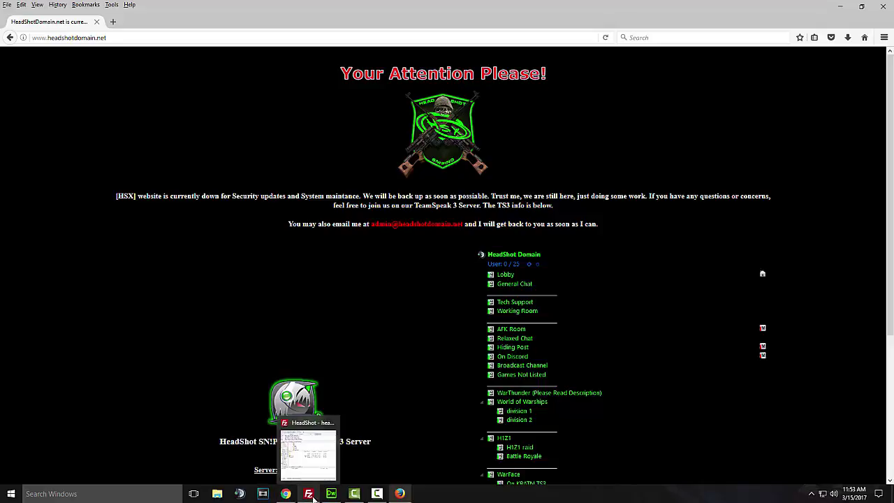
pyautogui.click(283, 497)
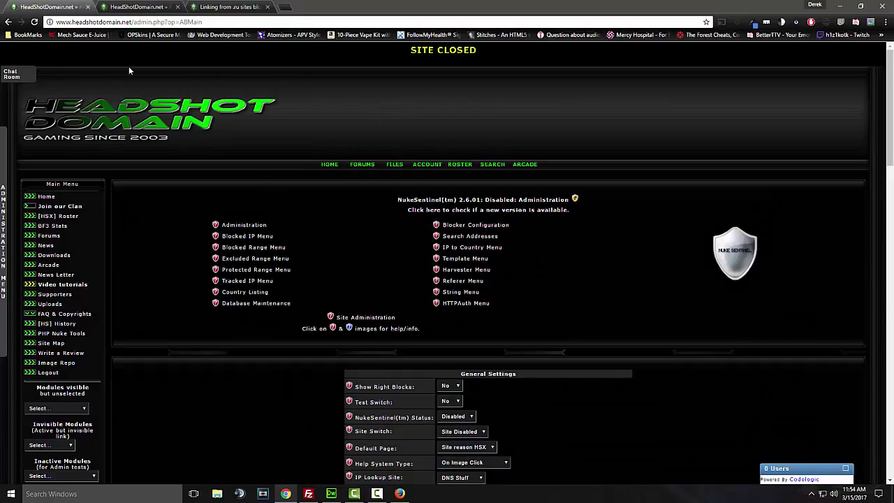
pyautogui.scroll(-5, 376, 134)
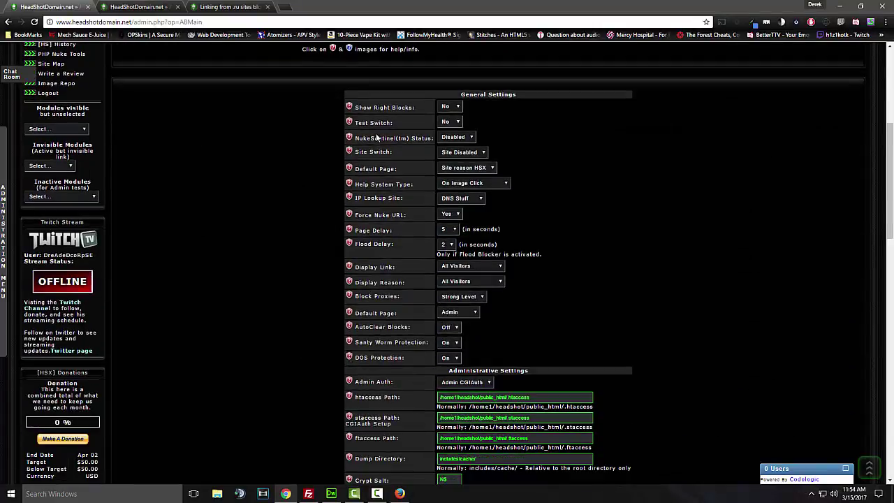
pyautogui.scroll(5, 376, 134)
pyautogui.scroll(-4, 422, 166)
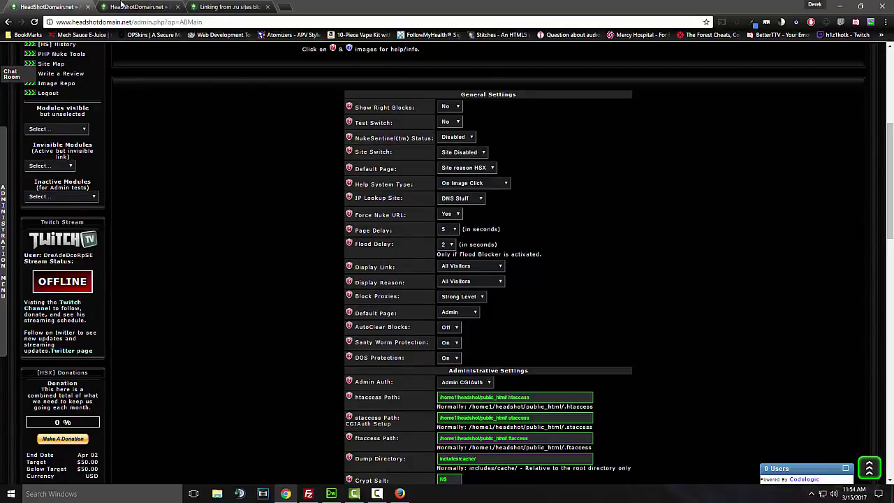
pyautogui.click(124, 6)
pyautogui.click(399, 494)
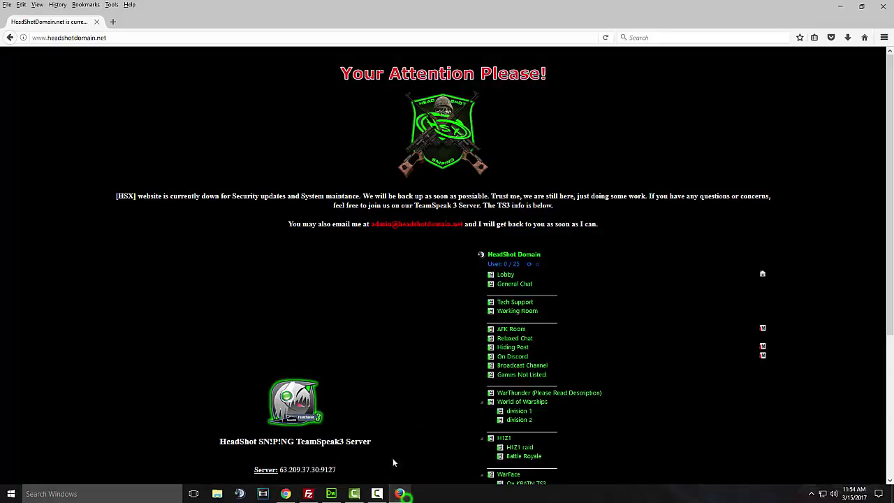
pyautogui.click(120, 38)
pyautogui.click(120, 38)
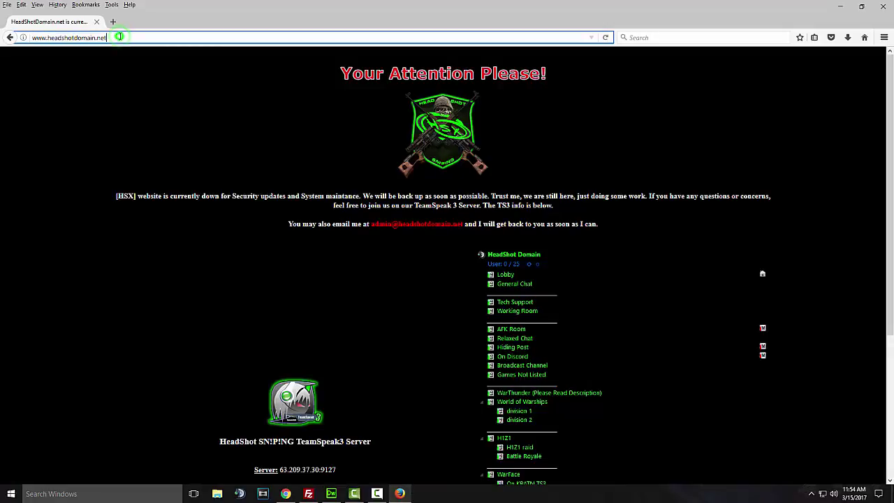
pyautogui.write('/admin.php')
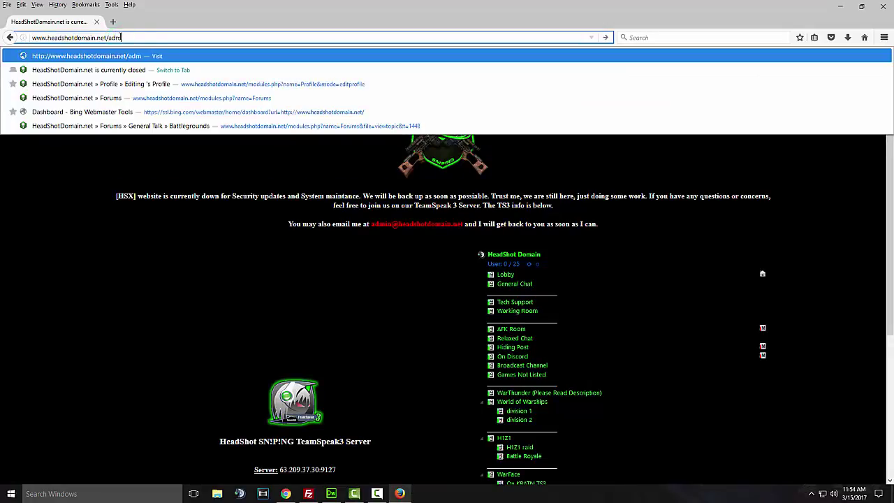
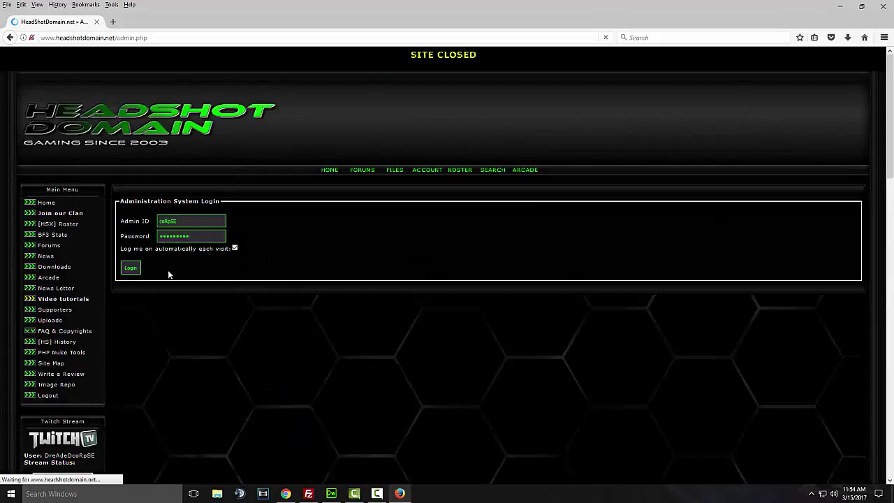
pyautogui.click(131, 268)
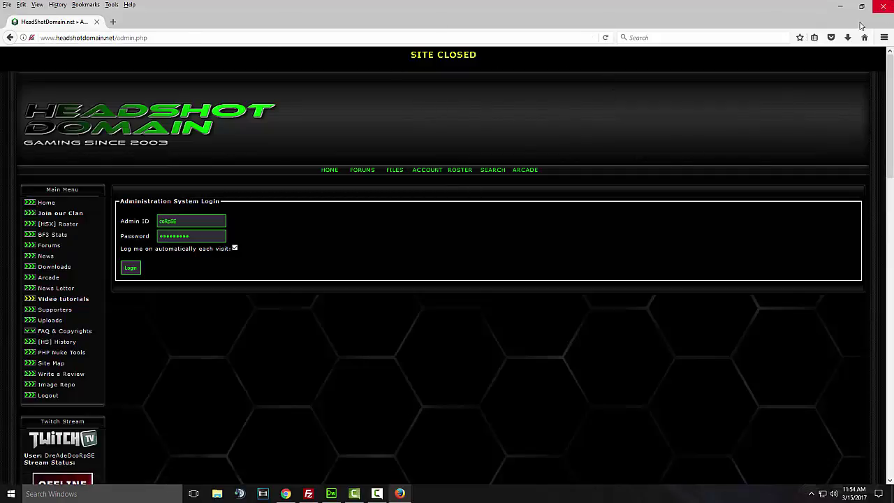
pyautogui.click(884, 6)
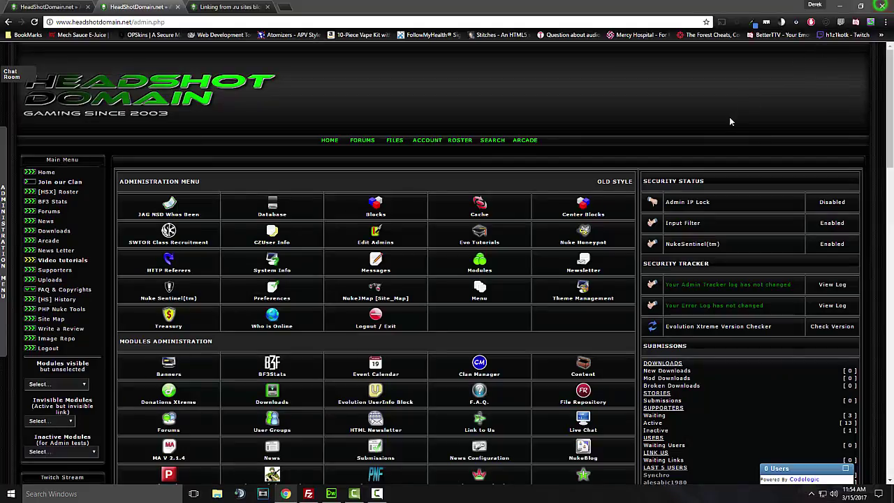
# Step: Open NukeSentinel from the site's administration page, set its status to Enabled and save the changes
pyautogui.click(170, 292)
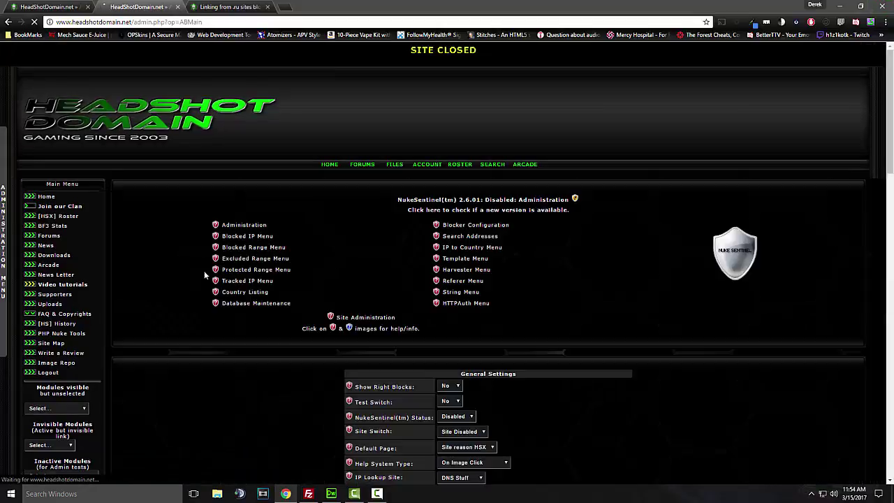
pyautogui.scroll(-2, 469, 325)
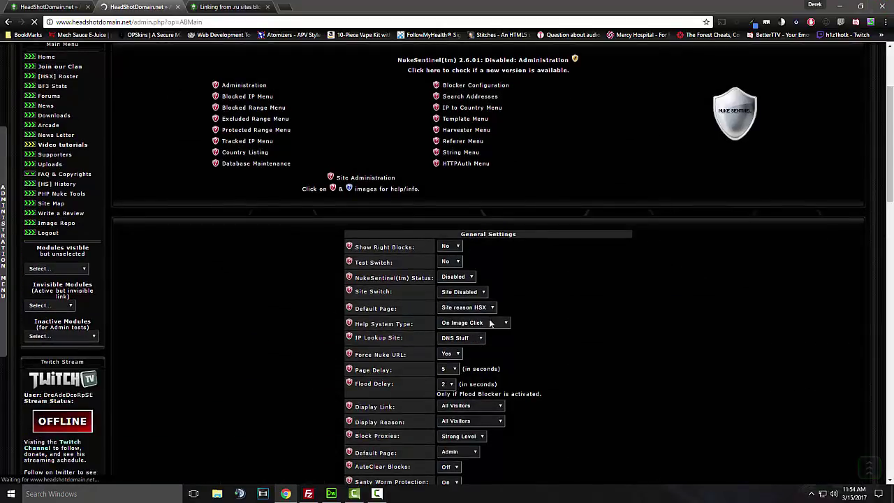
pyautogui.click(469, 277)
pyautogui.click(462, 288)
pyautogui.scroll(-6, 580, 290)
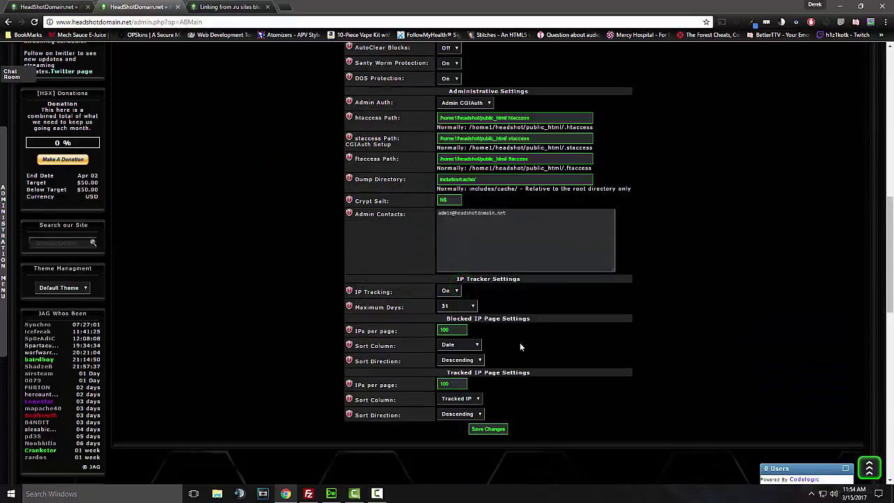
pyautogui.click(500, 431)
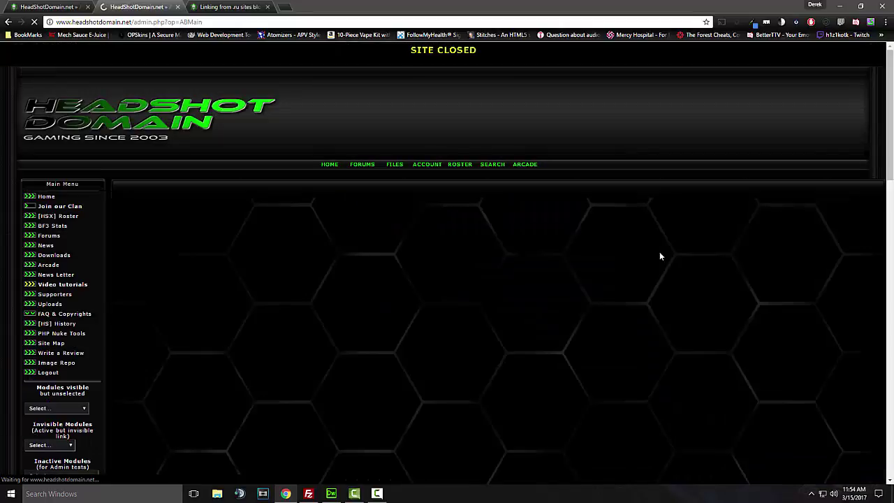
# Step: Reopen the NukeSentinel settings from the site's home page, setting Site Switch to Site Enabled and Default Page to Site reason HSX
pyautogui.click(331, 166)
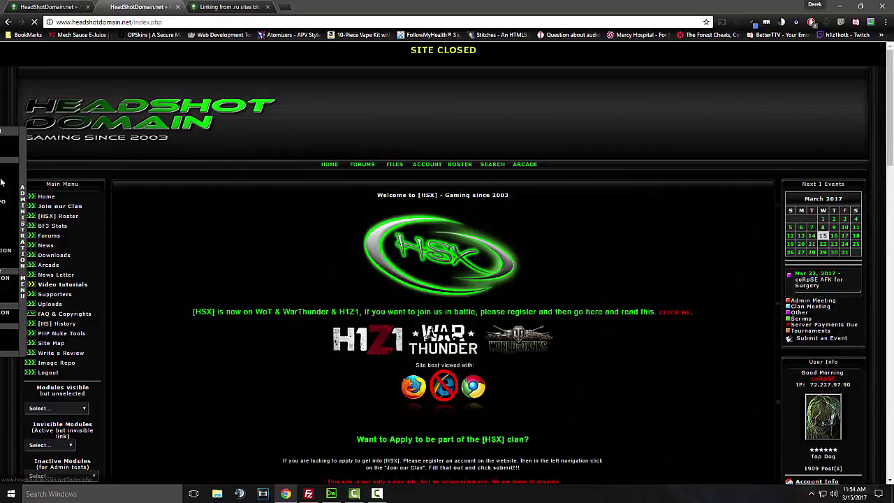
pyautogui.moveTo(4, 188)
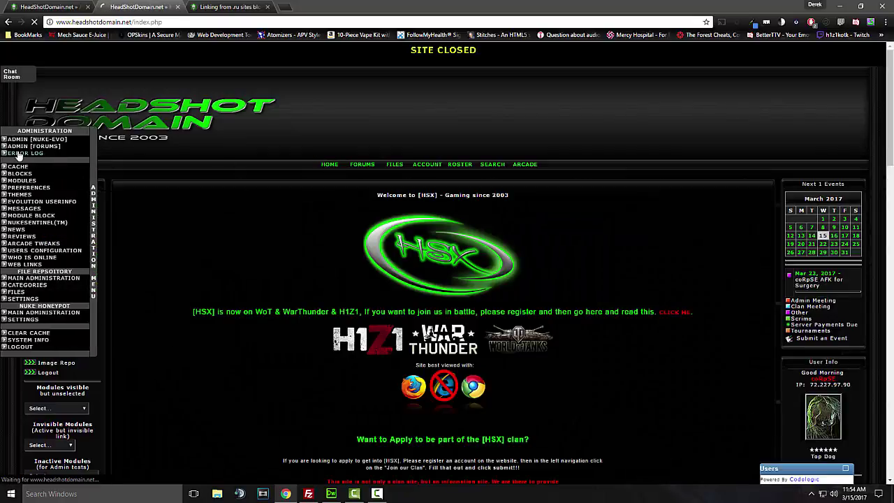
pyautogui.click(33, 223)
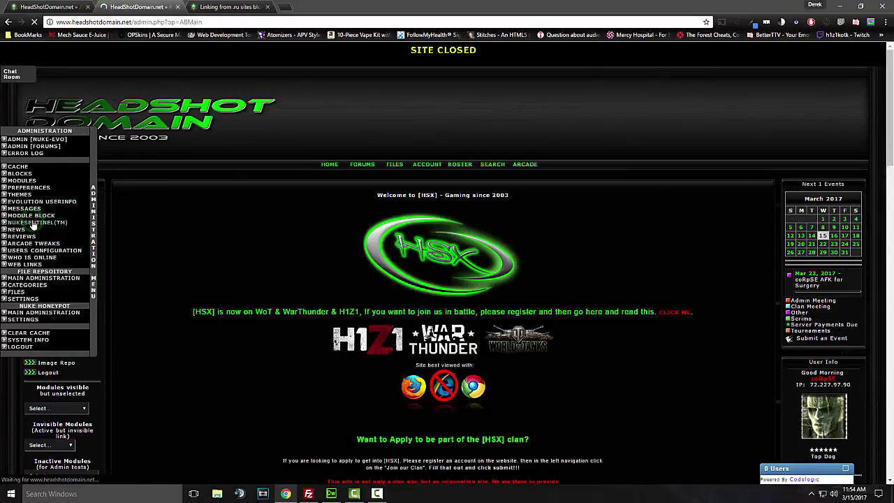
pyautogui.scroll(-3, 412, 279)
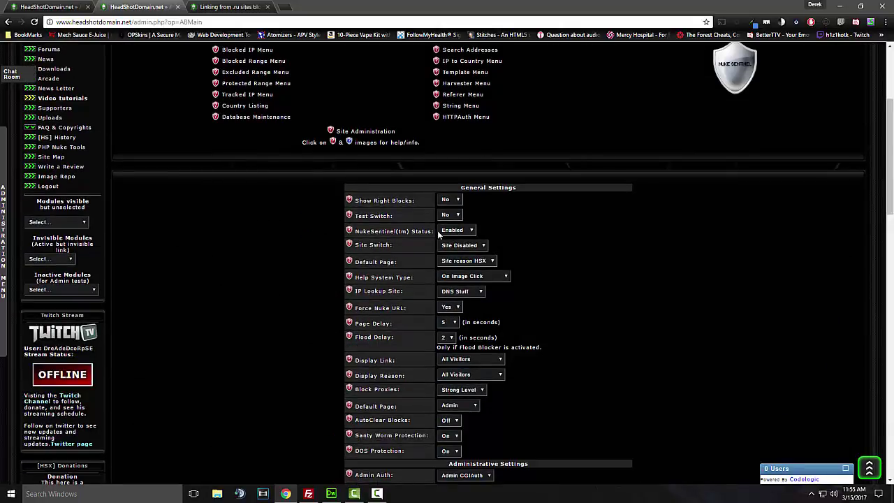
pyautogui.click(480, 247)
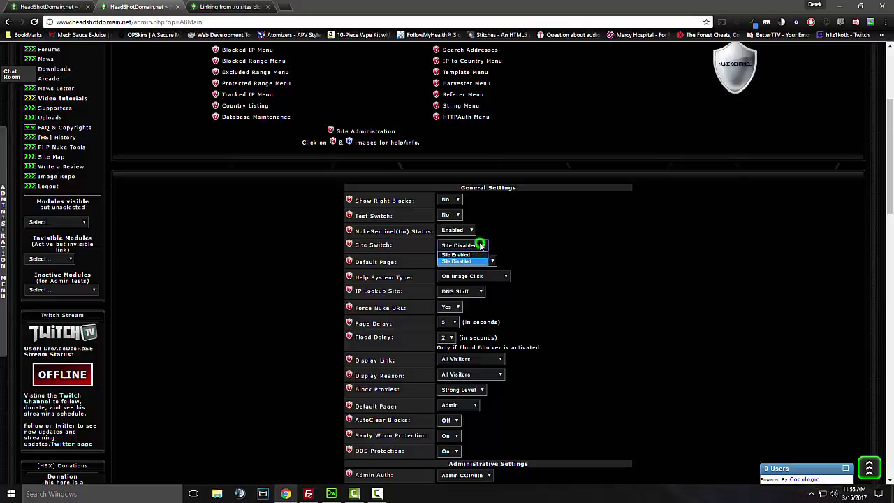
pyautogui.click(475, 254)
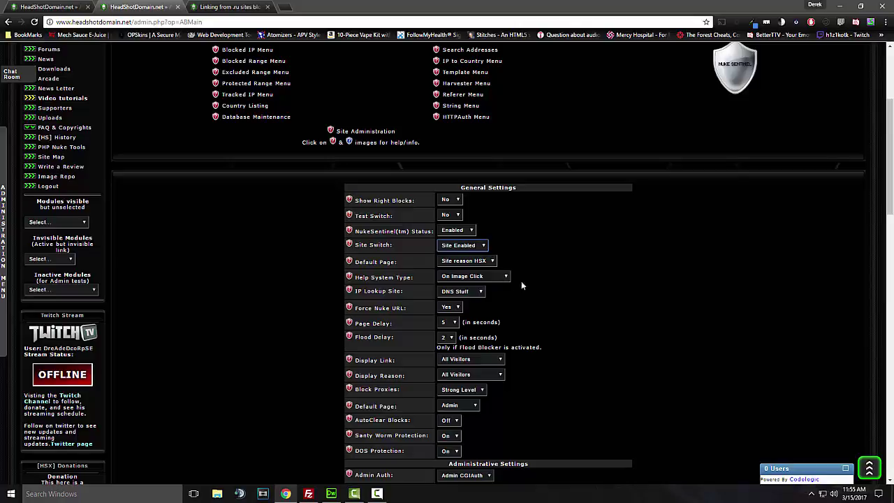
pyautogui.click(486, 263)
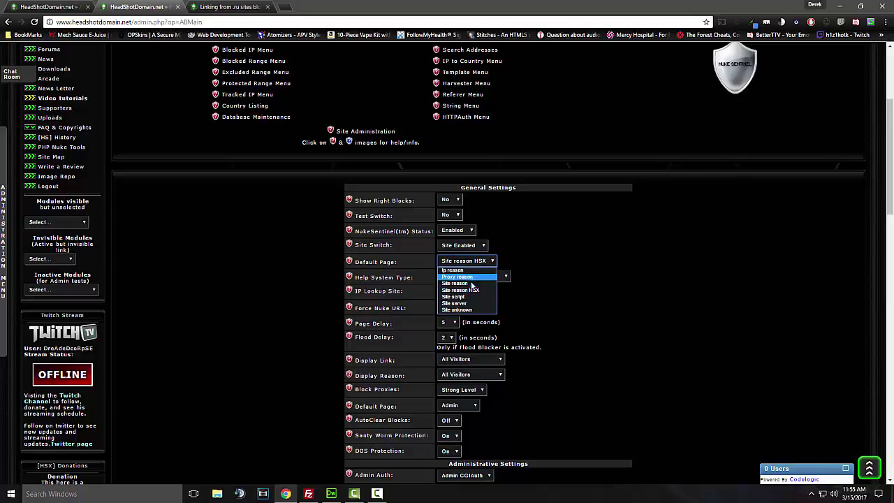
pyautogui.click(470, 290)
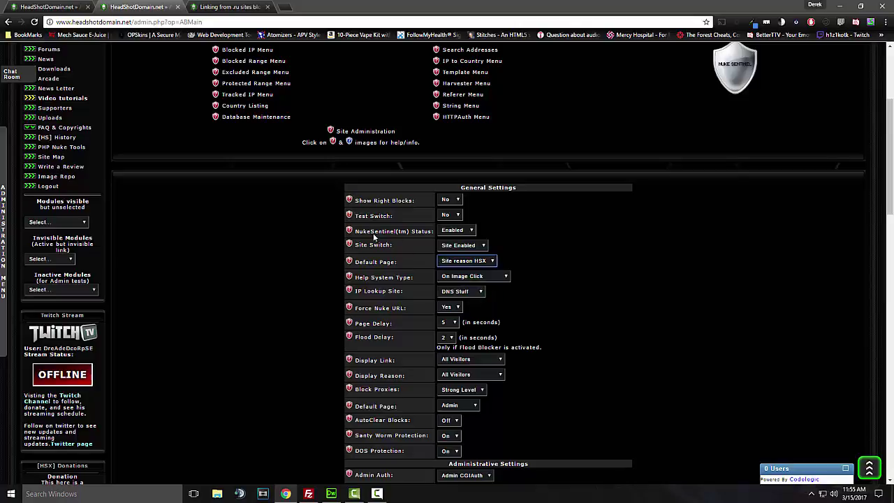
# Step: Keep the Site Switch on Site Enabled and save the NukeSentinel settings
pyautogui.click(470, 245)
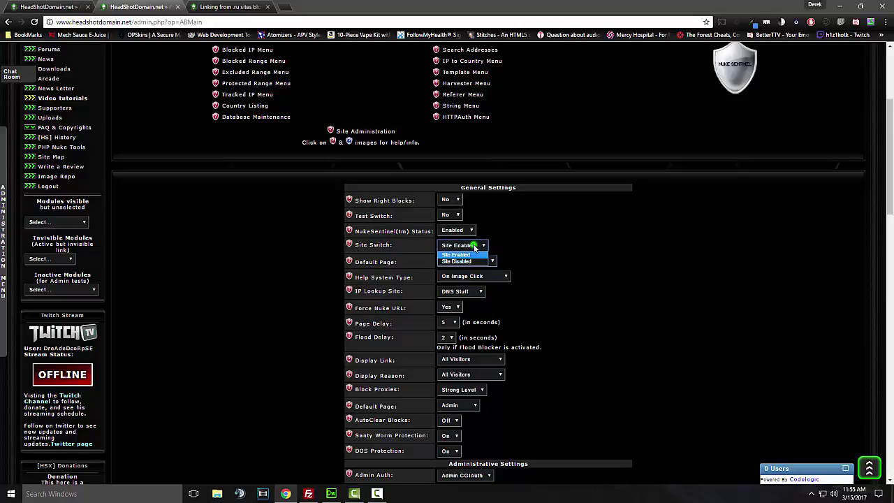
pyautogui.click(474, 243)
pyautogui.scroll(-5, 592, 246)
pyautogui.scroll(-4, 538, 291)
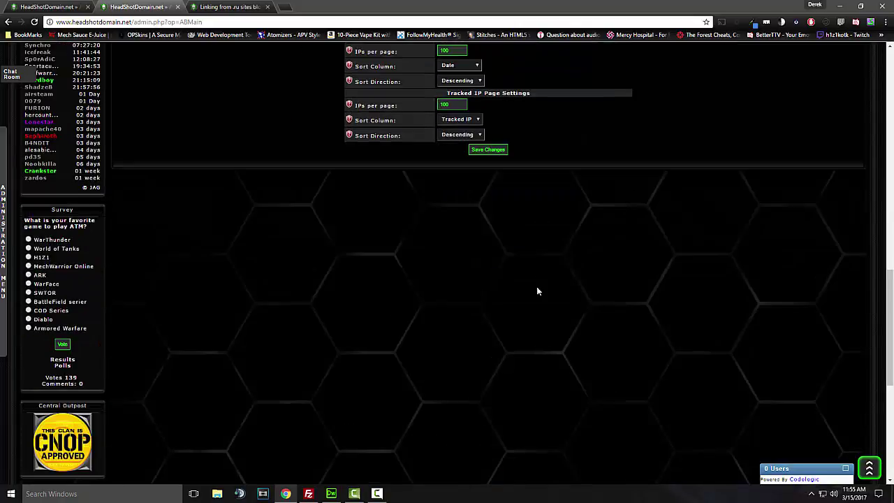
pyautogui.click(487, 150)
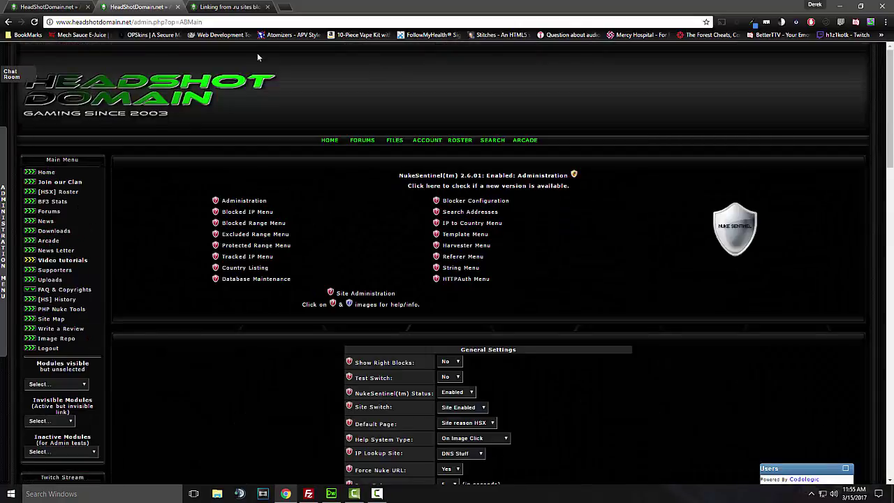
# Step: Read the help note for the Test Switch, close it, and review the remaining NukeSentinel administration settings
pyautogui.scroll(-3, 347, 224)
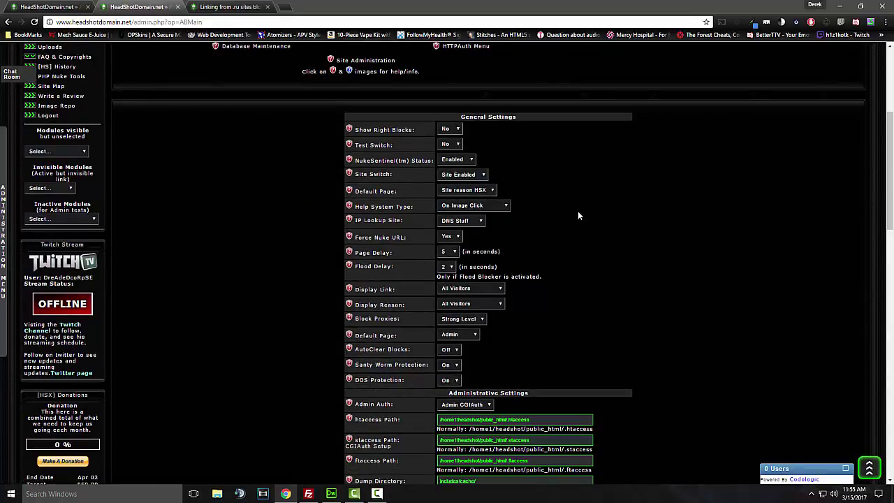
pyautogui.scroll(1, 577, 211)
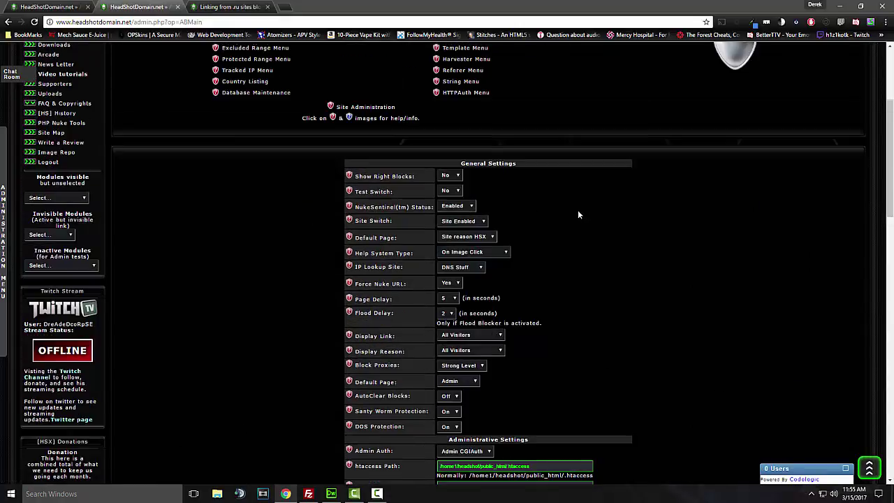
pyautogui.click(349, 192)
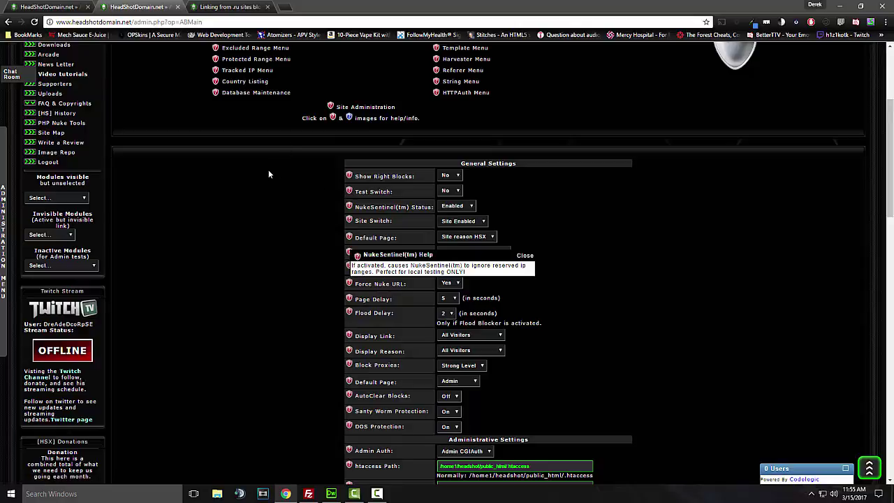
pyautogui.scroll(-1, 268, 170)
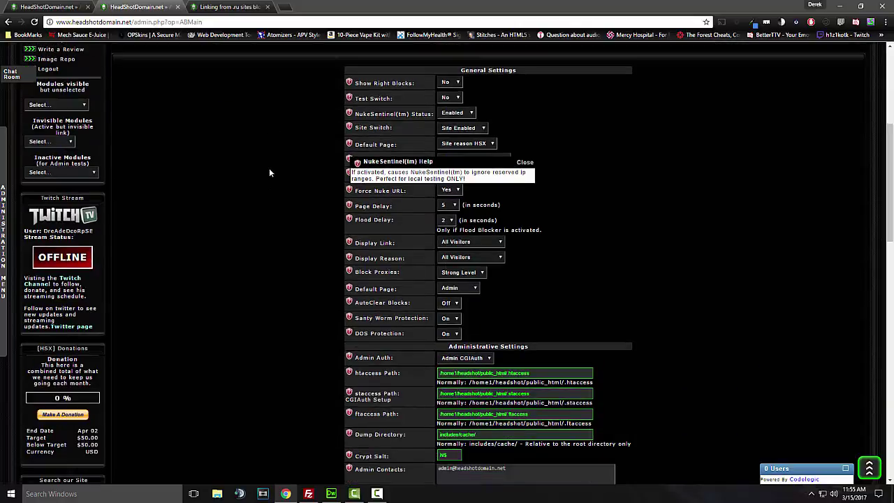
pyautogui.click(528, 161)
pyautogui.scroll(-4, 548, 146)
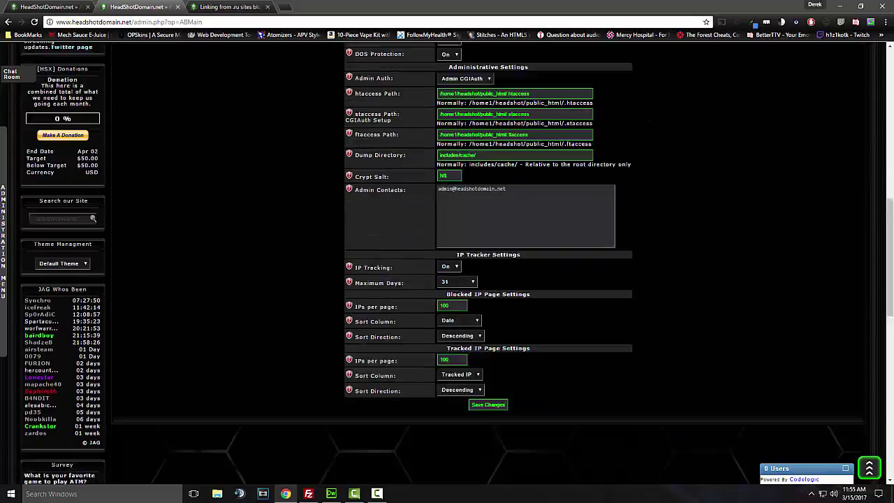
pyautogui.scroll(3, 760, 154)
pyautogui.scroll(3, 759, 160)
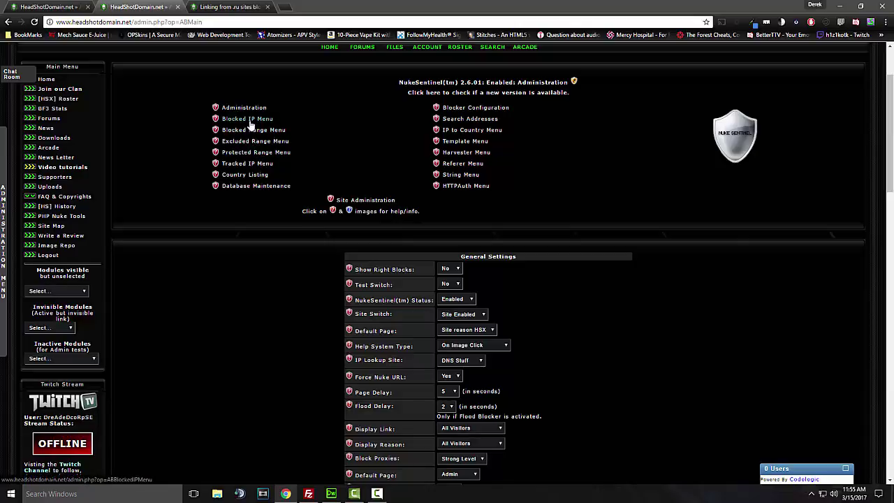
# Step: Open NukeSentinel's Country Listing and look through the countries and their C2 codes
pyautogui.click(238, 175)
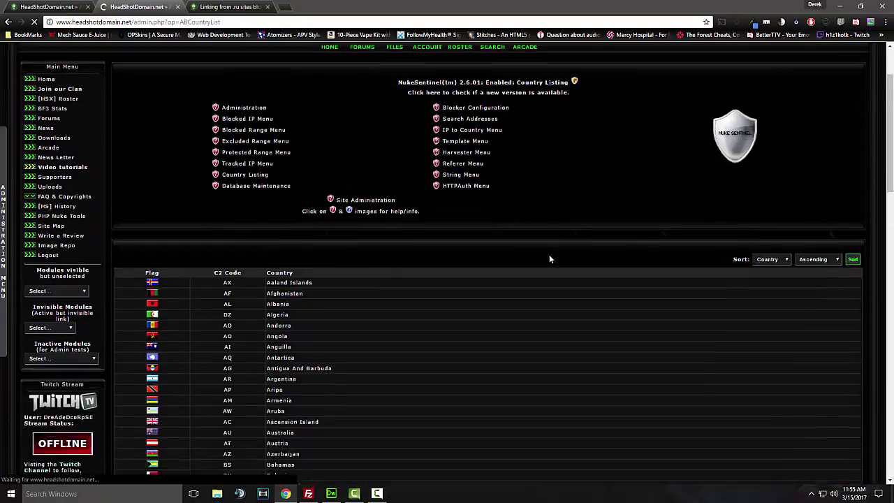
pyautogui.scroll(-4, 549, 254)
pyautogui.scroll(-7, 497, 245)
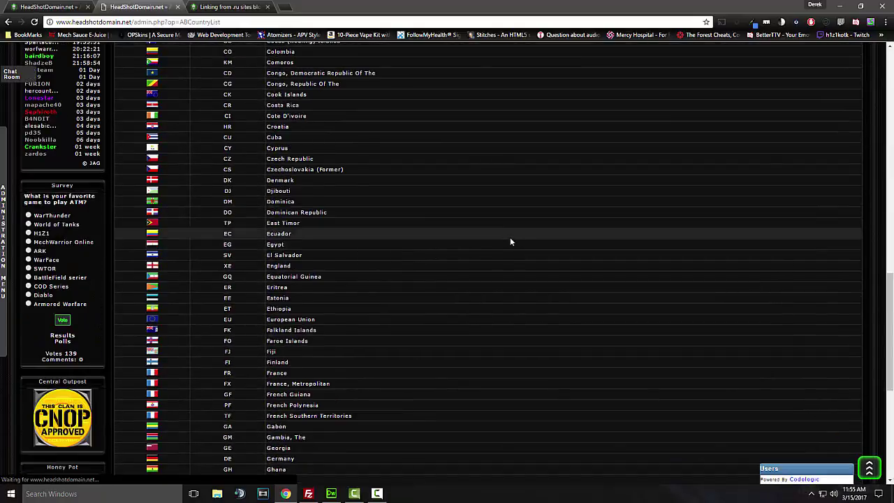
pyautogui.scroll(8, 490, 250)
pyautogui.scroll(4, 491, 250)
pyautogui.scroll(-4, 359, 251)
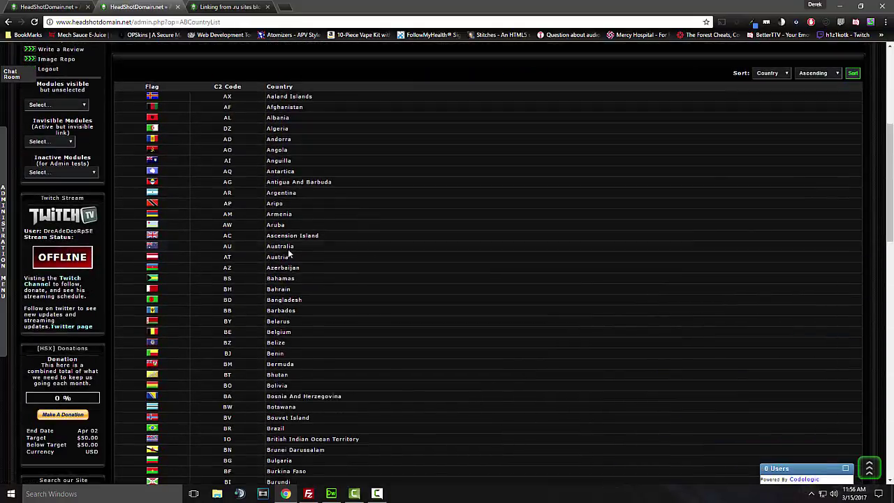
pyautogui.scroll(4, 335, 212)
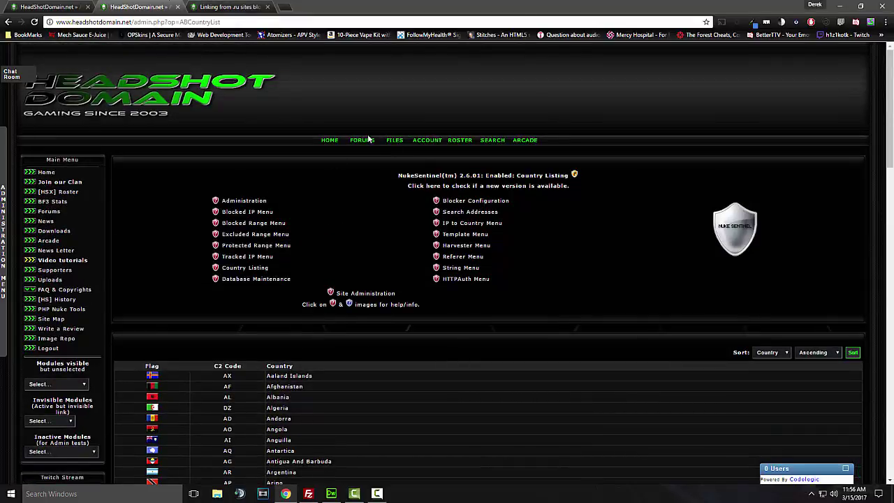
# Step: Open the HoneyPot V2.2 - Evo Xtreme Only entry in the site's file repository and go through its description
pyautogui.click(395, 140)
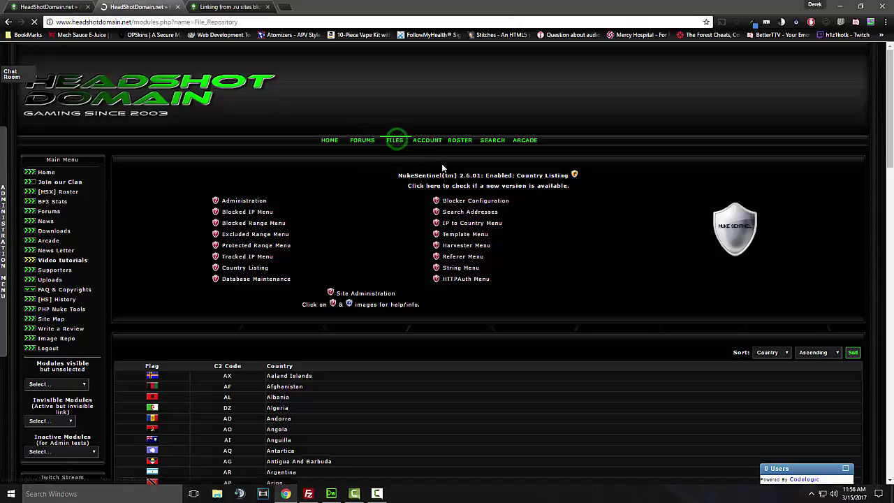
pyautogui.scroll(-2, 567, 231)
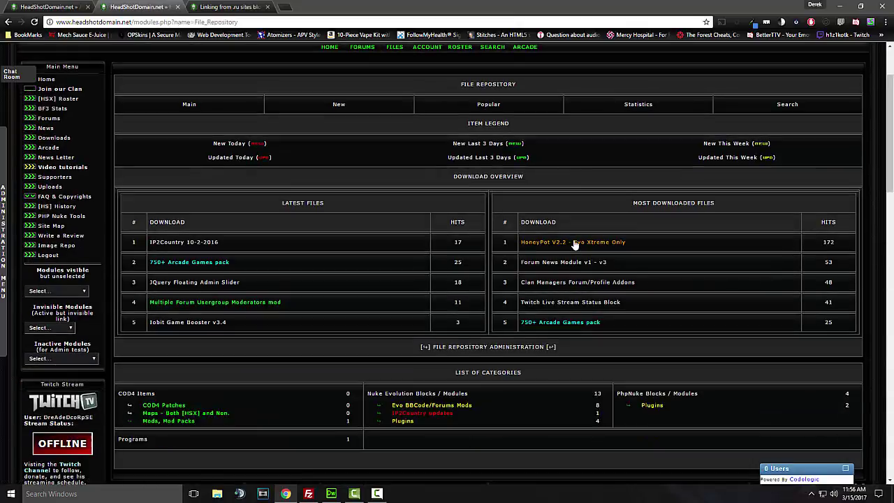
pyautogui.click(573, 243)
pyautogui.scroll(-3, 497, 178)
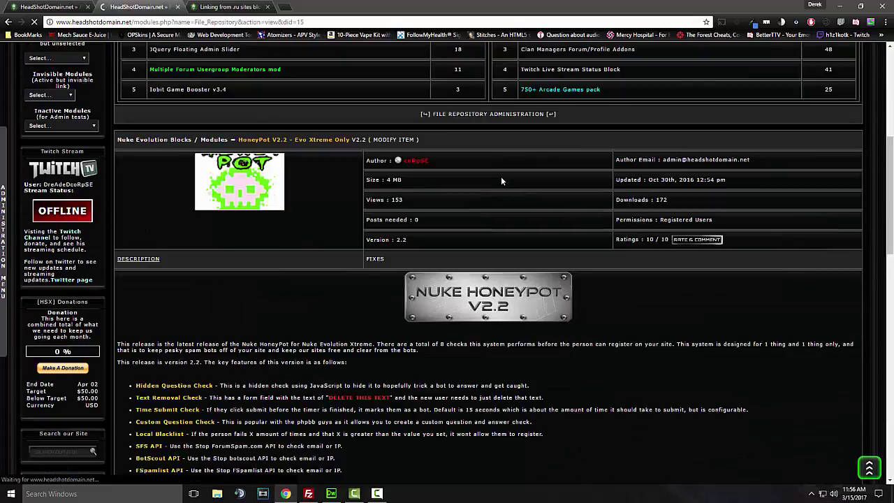
pyautogui.scroll(-10, 501, 176)
pyautogui.scroll(2, 468, 191)
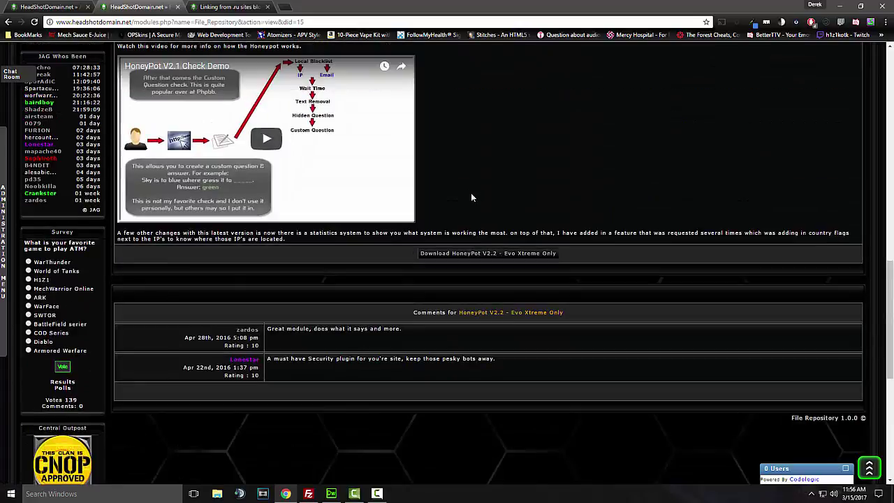
# Step: Download the Nuke Honeypot V2.2 file from the HoneyPot entry's file list
pyautogui.click(468, 254)
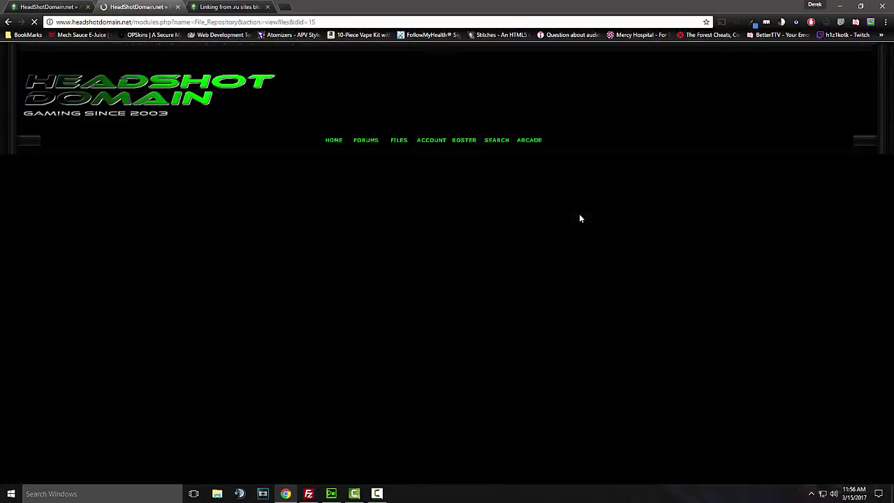
pyautogui.scroll(-4, 579, 214)
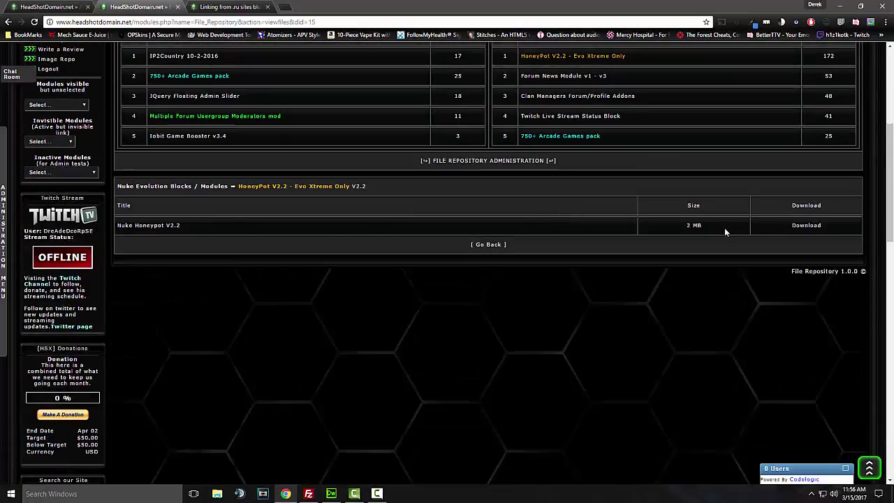
pyautogui.click(807, 225)
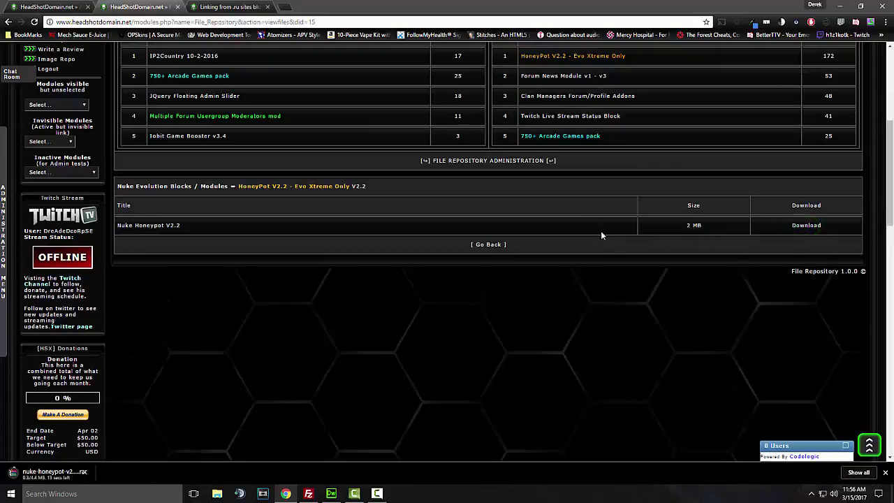
# Step: Open the downloaded HoneyPot archive in WinRAR and browse to the IP2Country SQL 10-2-2016 folder inside HoneyPot_V2.2
pyautogui.scroll(1, 375, 215)
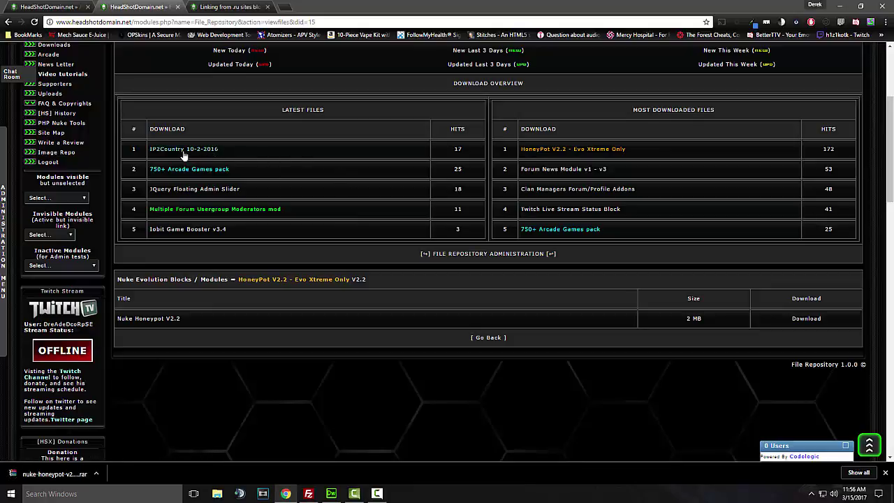
pyautogui.scroll(-1, 286, 194)
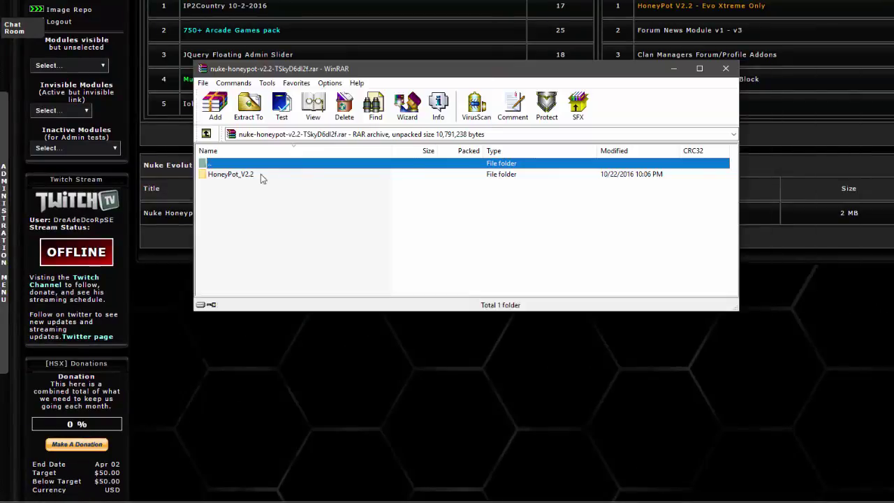
pyautogui.click(256, 177)
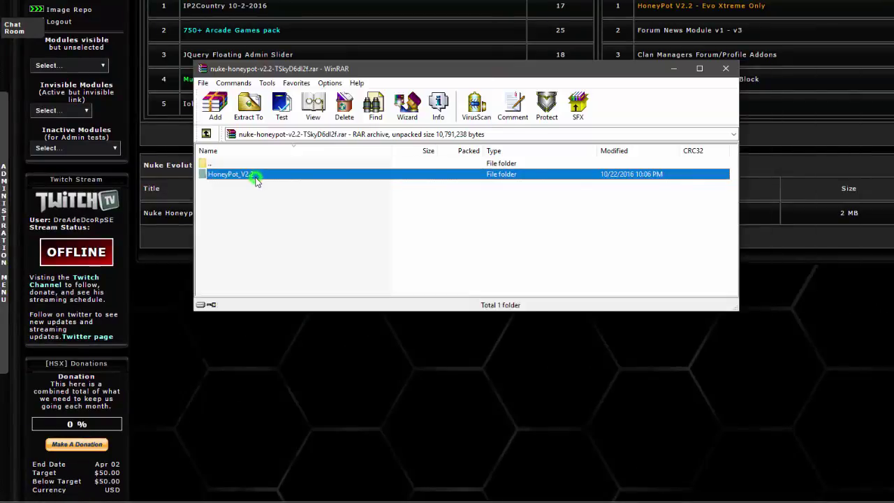
pyautogui.doubleClick(256, 177)
pyautogui.click(251, 197)
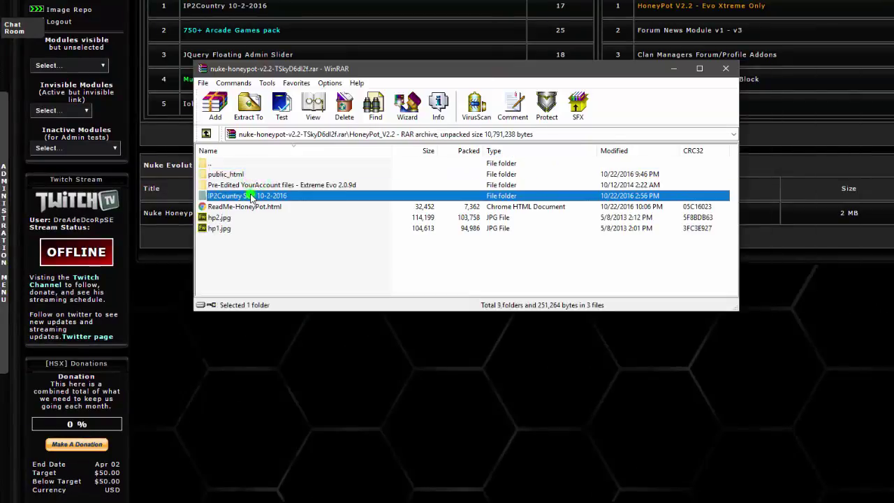
pyautogui.doubleClick(250, 197)
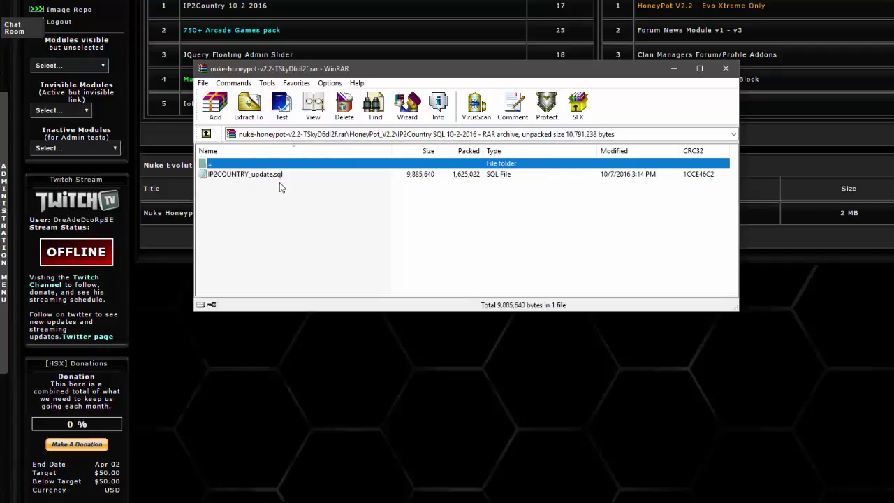
# Step: Move the WinRAR window lower and check the IP2Country SQL folder's date and its IP2COUNTRY_update.sql file
pyautogui.moveTo(542, 67); pyautogui.dragTo(554, 194)
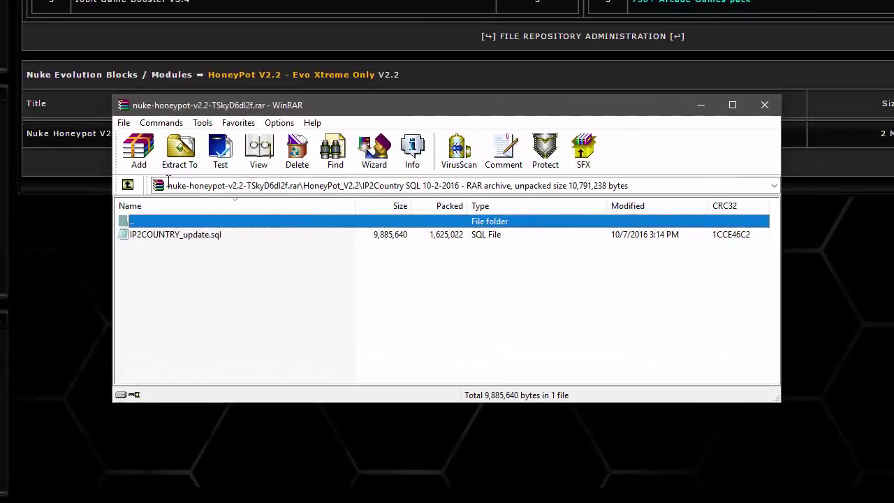
pyautogui.doubleClick(166, 220)
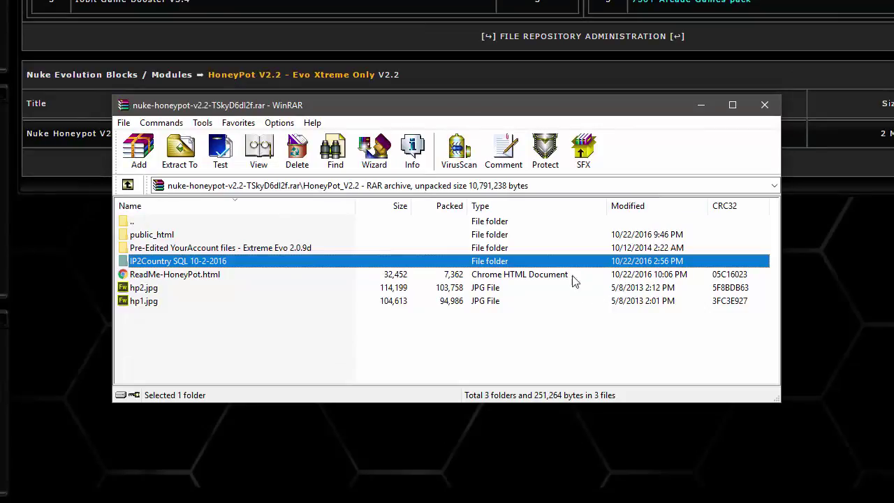
pyautogui.doubleClick(634, 259)
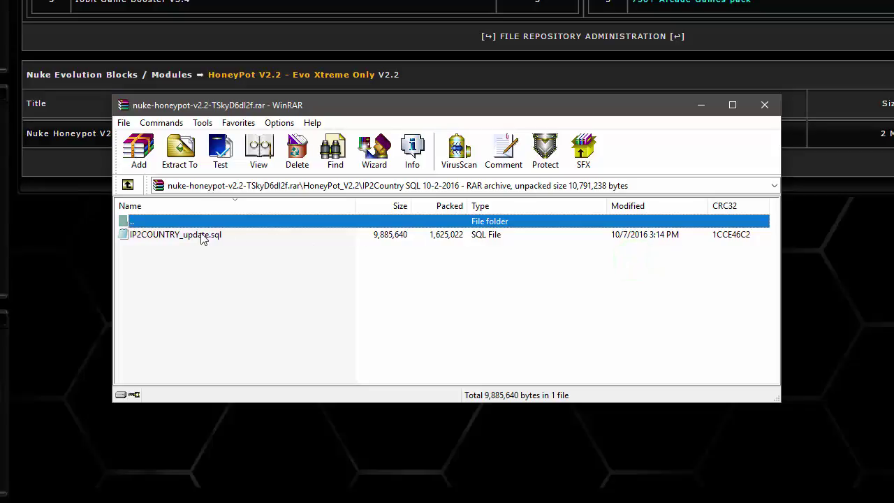
pyautogui.doubleClick(145, 222)
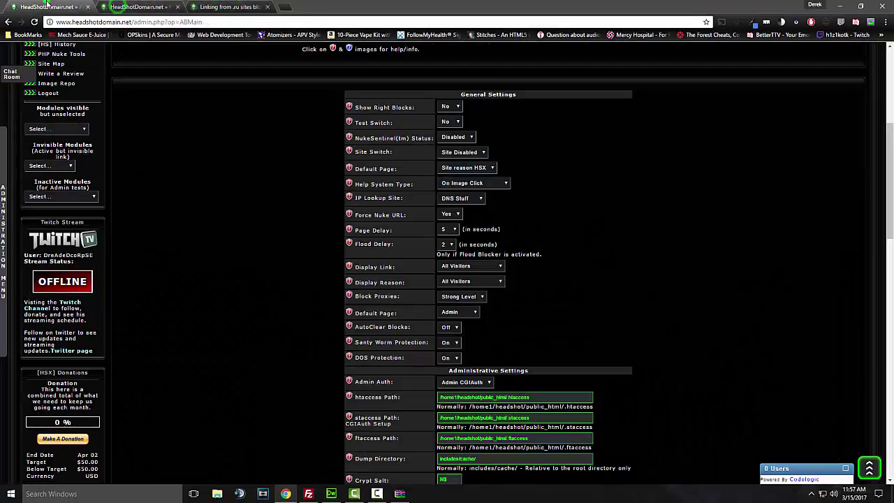
# Step: Return to Chrome, open NukeSentinel's IP to Country menu, and view and close the new-version check page
pyautogui.scroll(3, 543, 171)
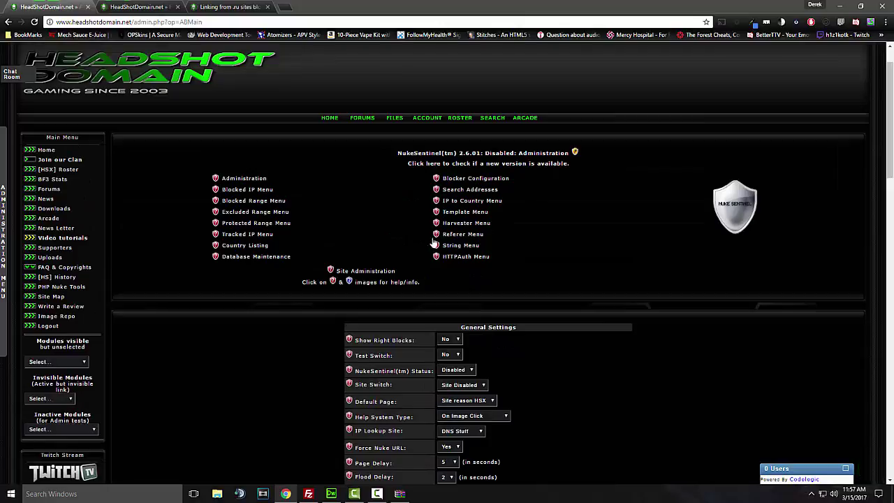
pyautogui.click(474, 202)
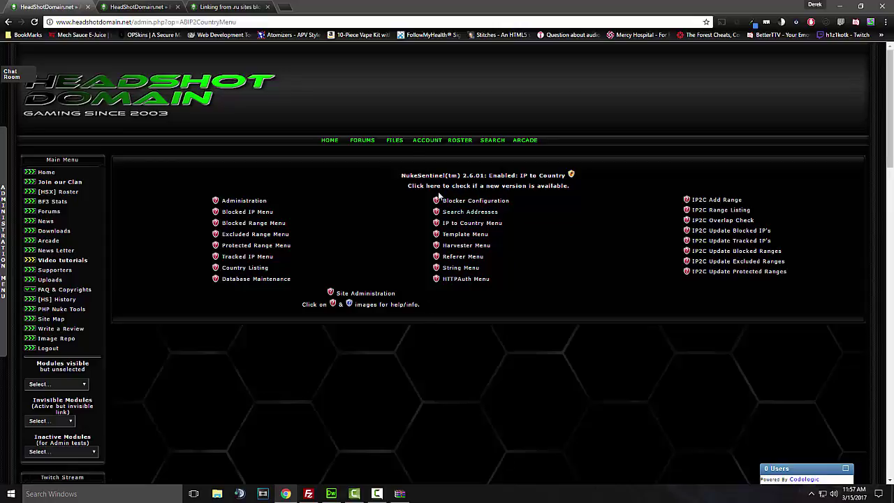
pyautogui.click(484, 186)
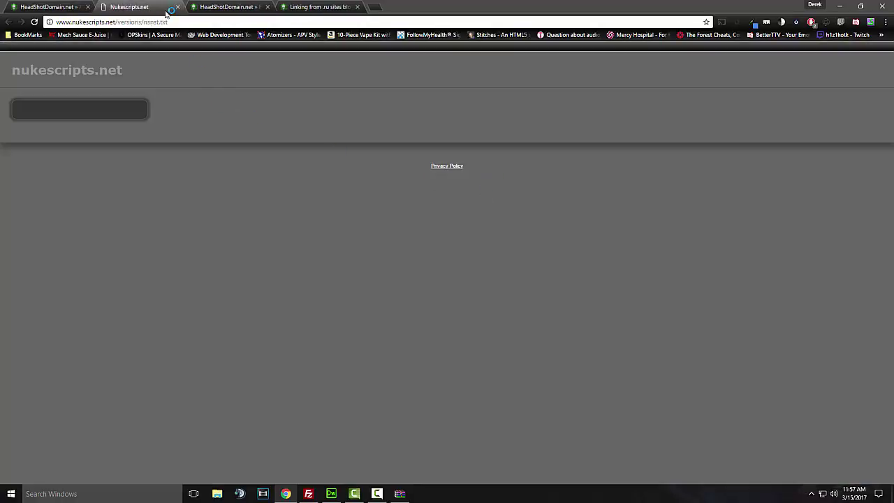
pyautogui.click(178, 7)
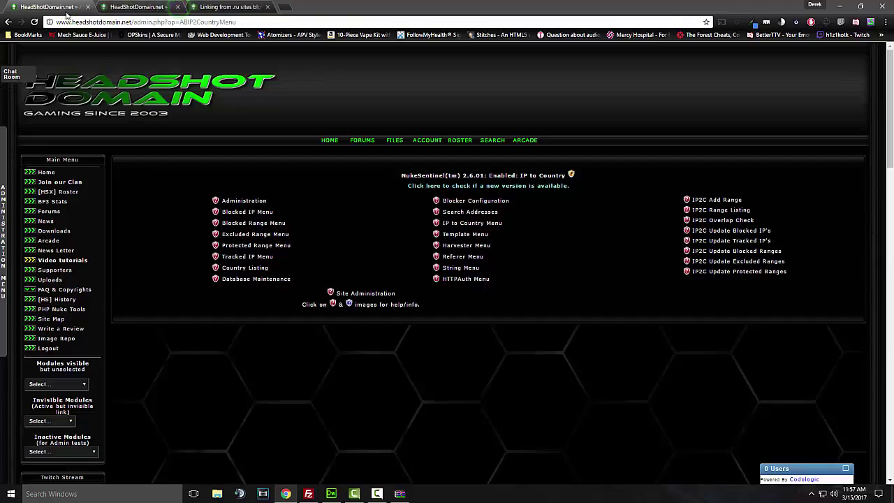
# Step: Open the Site Administration page and look through the modules administration section
pyautogui.click(366, 293)
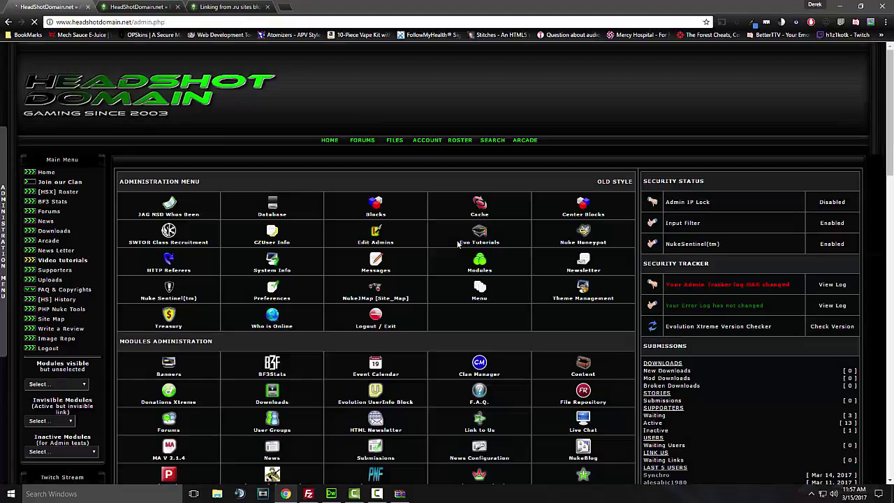
pyautogui.scroll(-3, 431, 271)
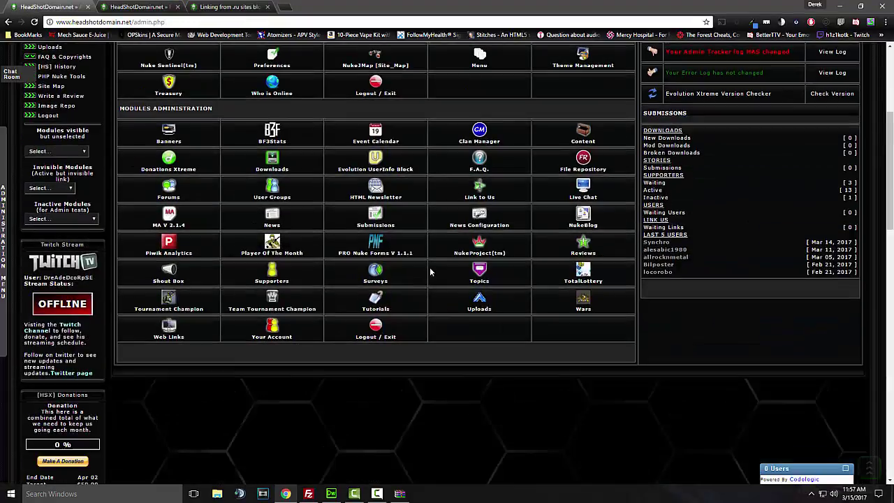
pyautogui.scroll(1, 434, 251)
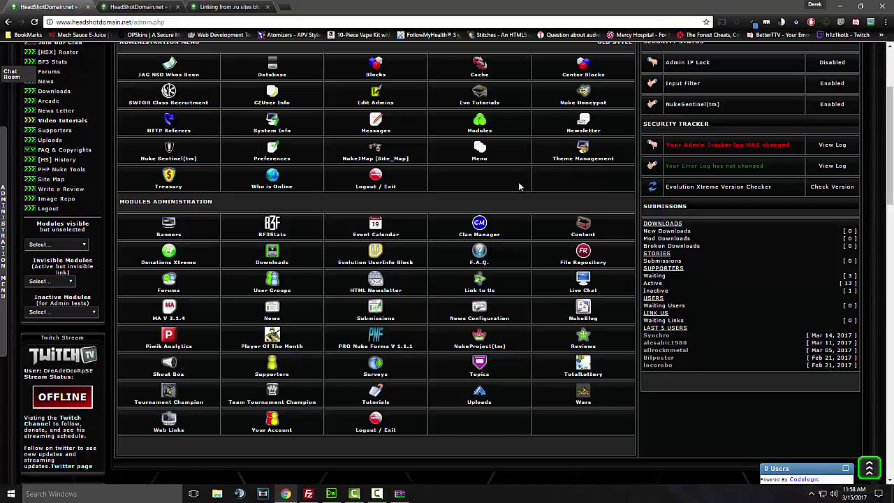
pyautogui.scroll(1, 473, 190)
pyautogui.scroll(-2, 471, 195)
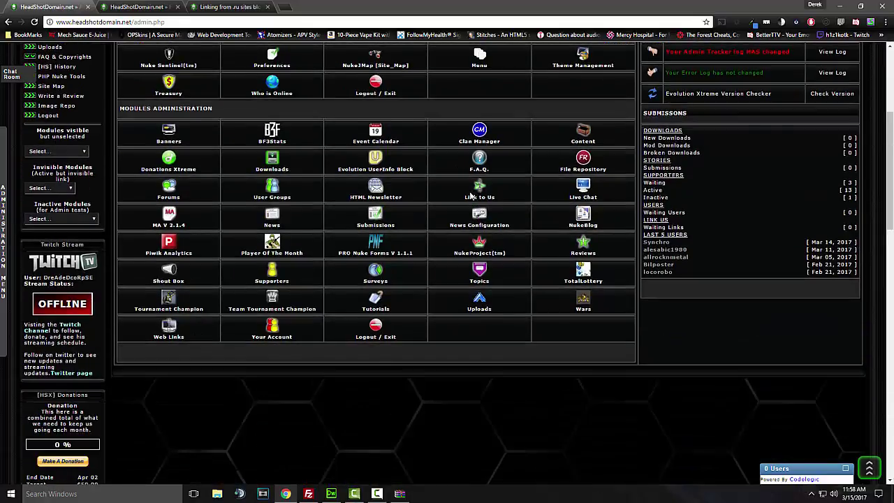
pyautogui.scroll(1, 471, 196)
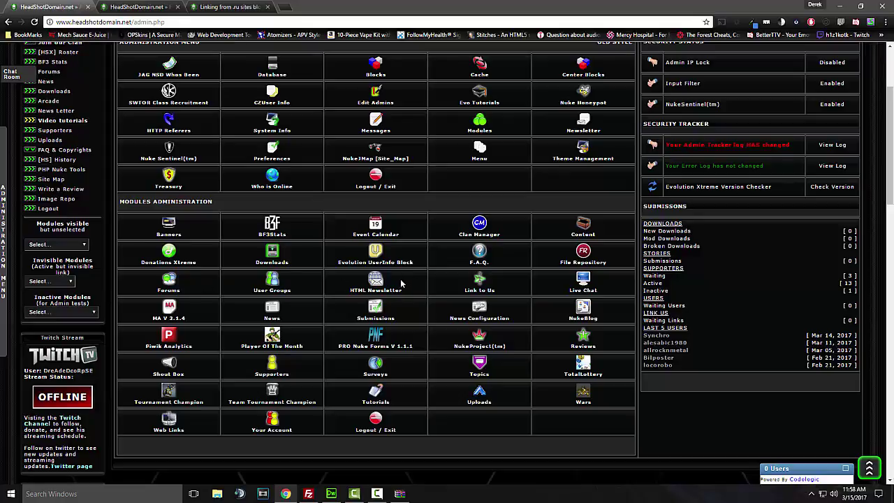
pyautogui.scroll(1, 401, 283)
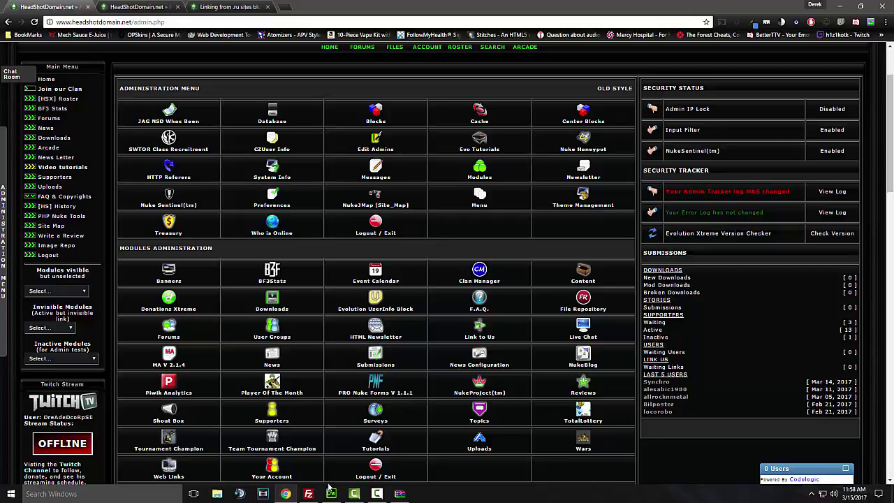
# Step: Switch to FileZilla and go up two levels on the remote site from block_ru to the public_html folder
pyautogui.click(308, 494)
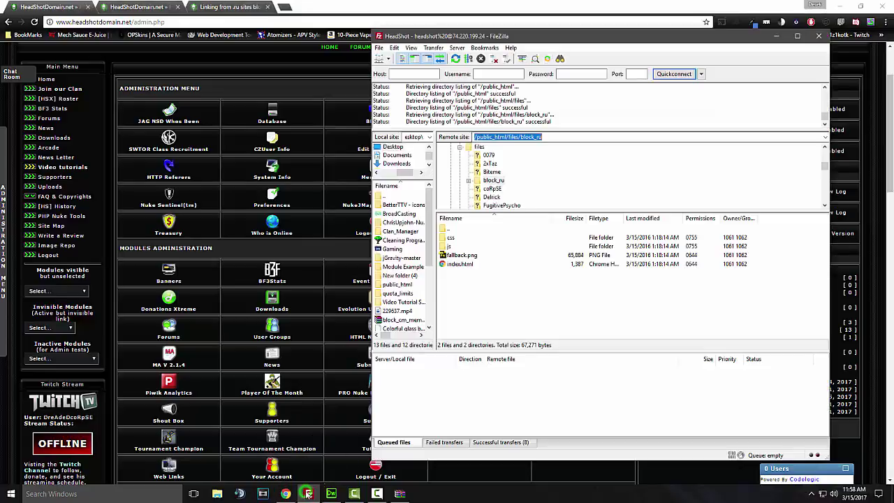
pyautogui.doubleClick(448, 230)
pyautogui.doubleClick(448, 230)
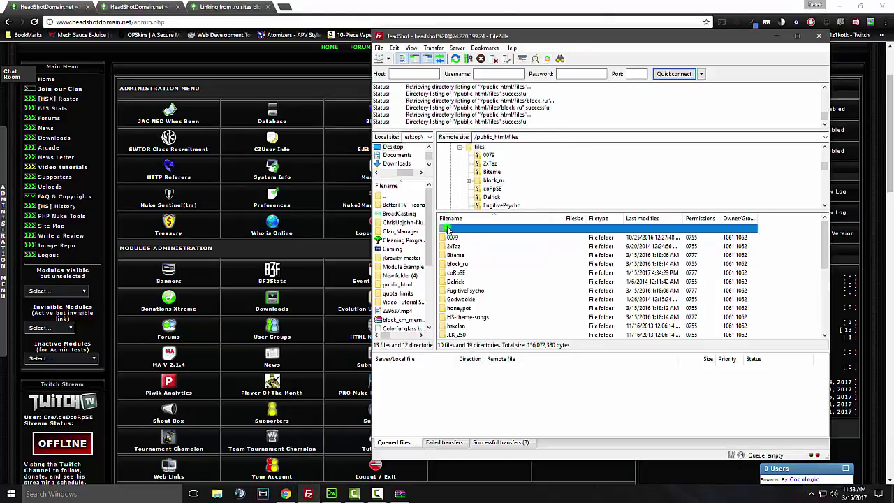
# Step: Look through the folders and files in public_html on the remote server, checking their permissions
pyautogui.scroll(-3, 520, 246)
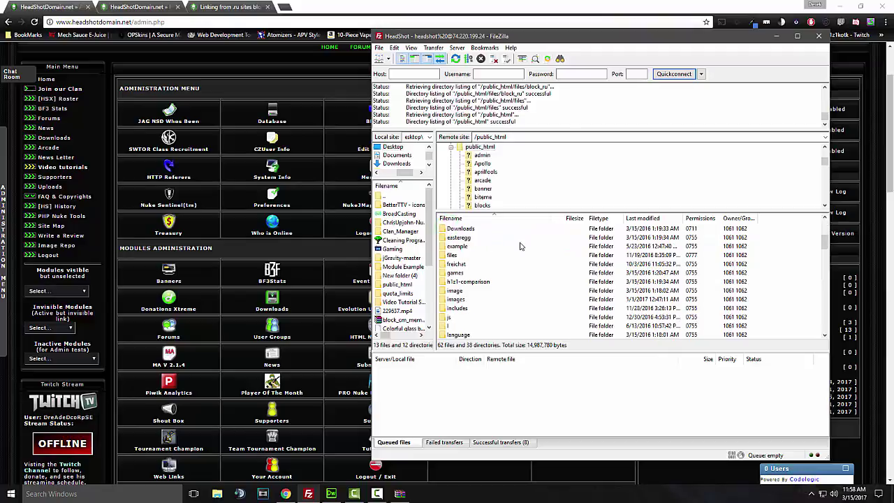
pyautogui.scroll(-9, 520, 246)
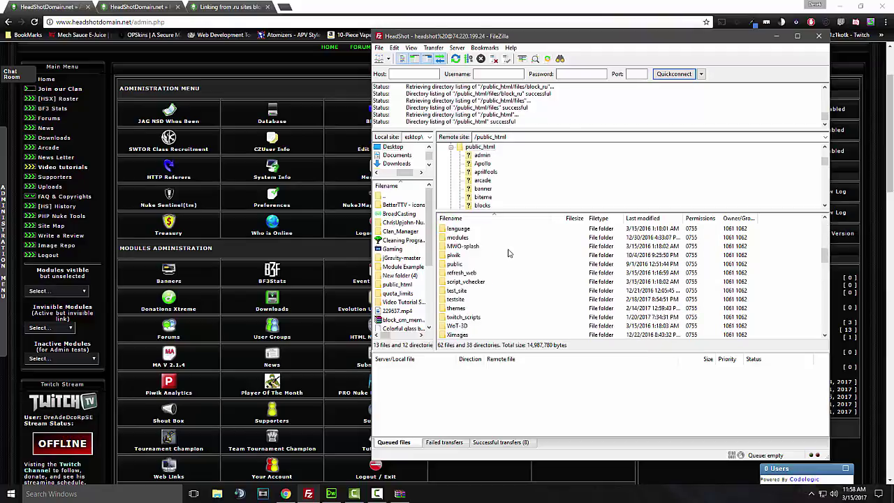
pyautogui.scroll(-1, 497, 256)
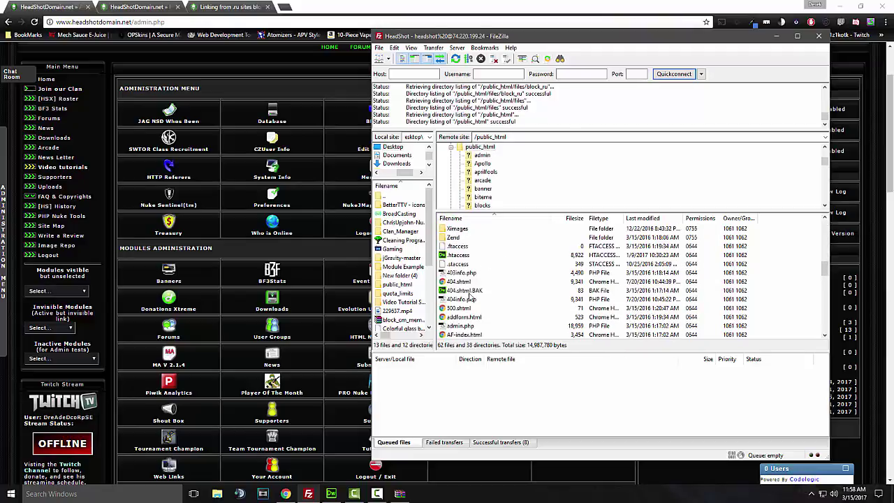
pyautogui.scroll(3, 501, 313)
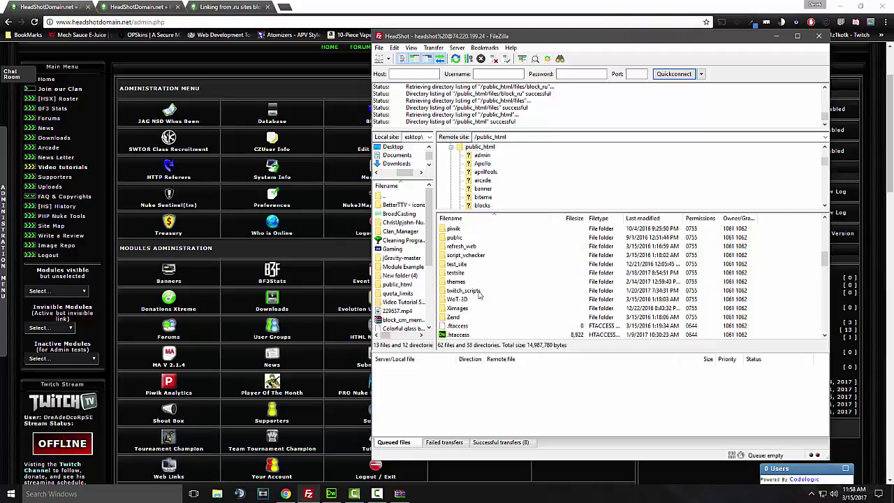
pyautogui.scroll(-5, 461, 275)
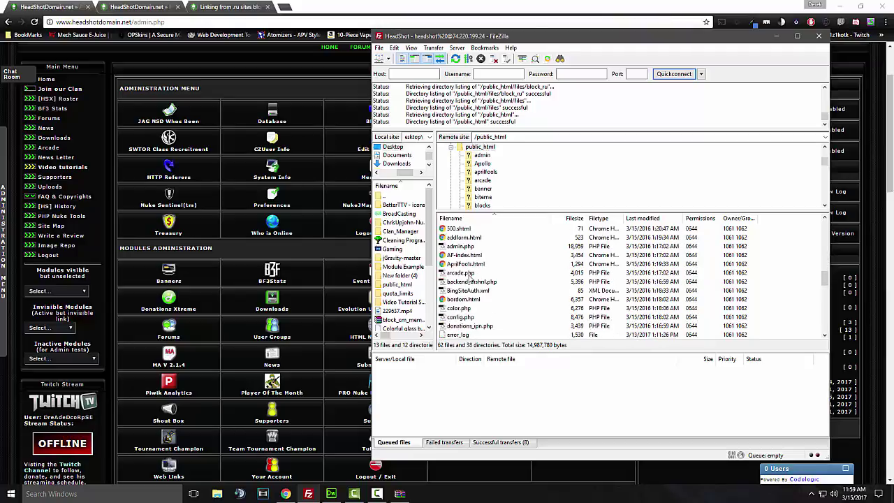
pyautogui.scroll(-2, 474, 278)
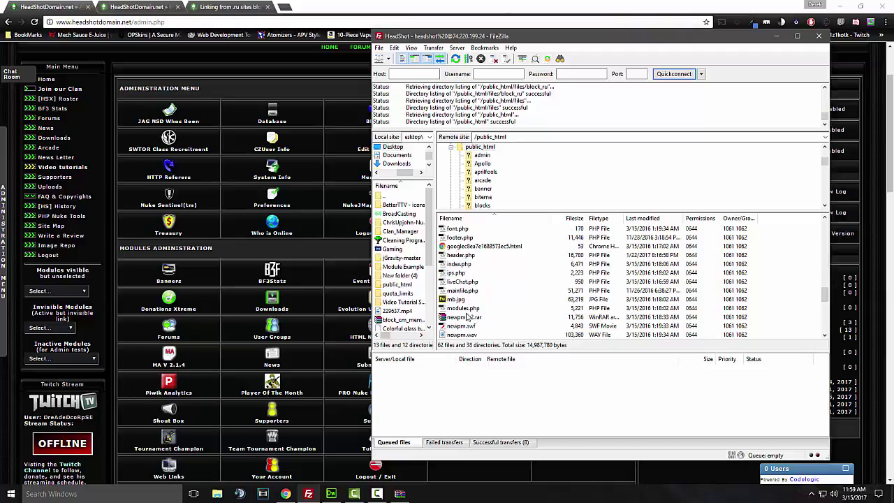
pyautogui.scroll(-6, 500, 311)
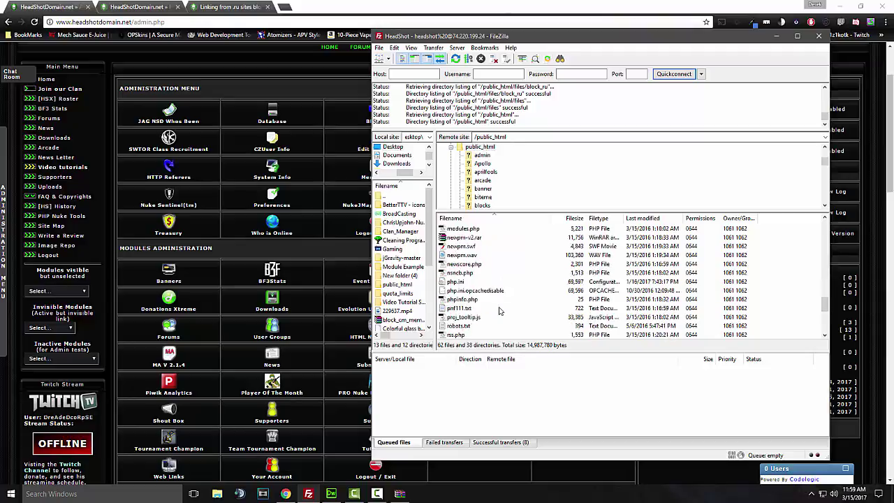
pyautogui.scroll(-4, 500, 312)
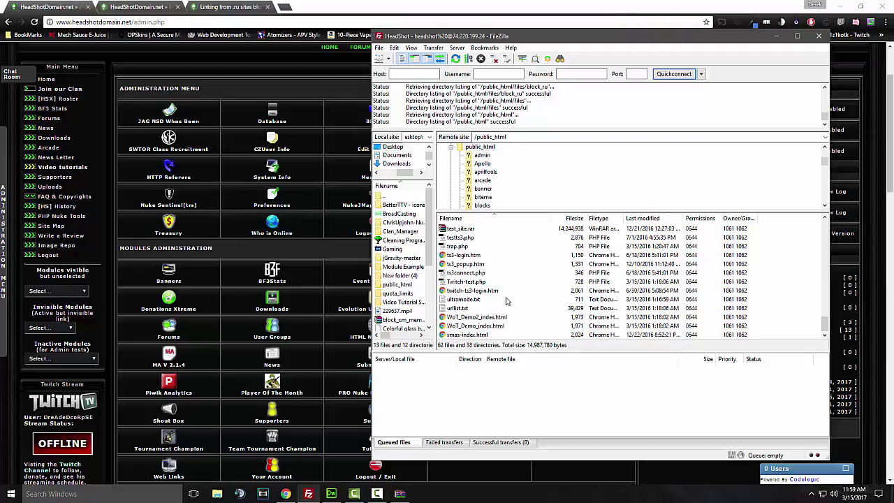
pyautogui.scroll(10, 527, 285)
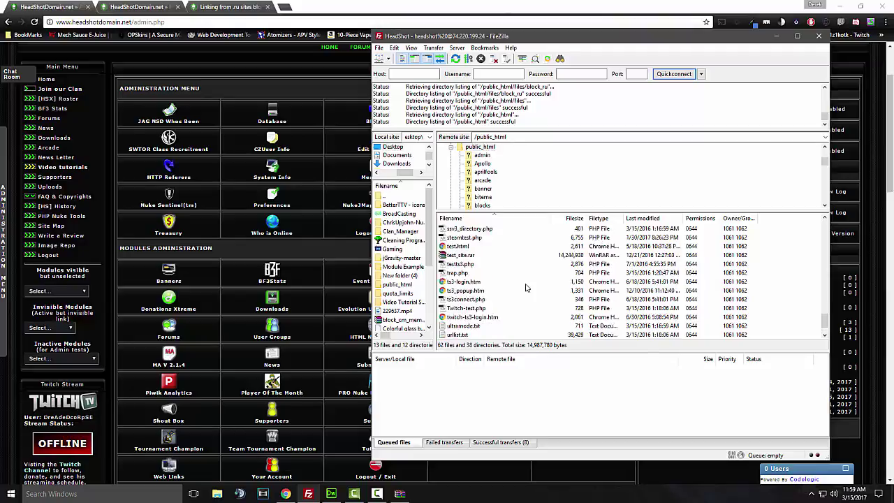
pyautogui.scroll(3, 526, 285)
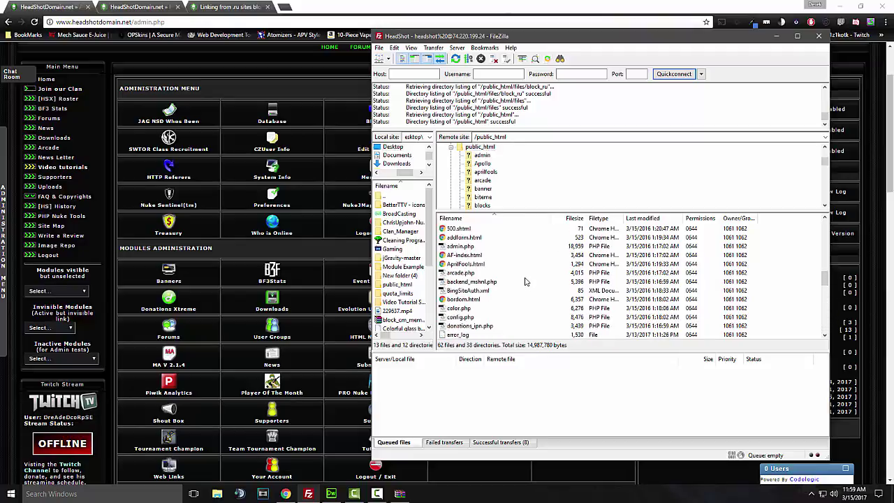
pyautogui.scroll(5, 524, 280)
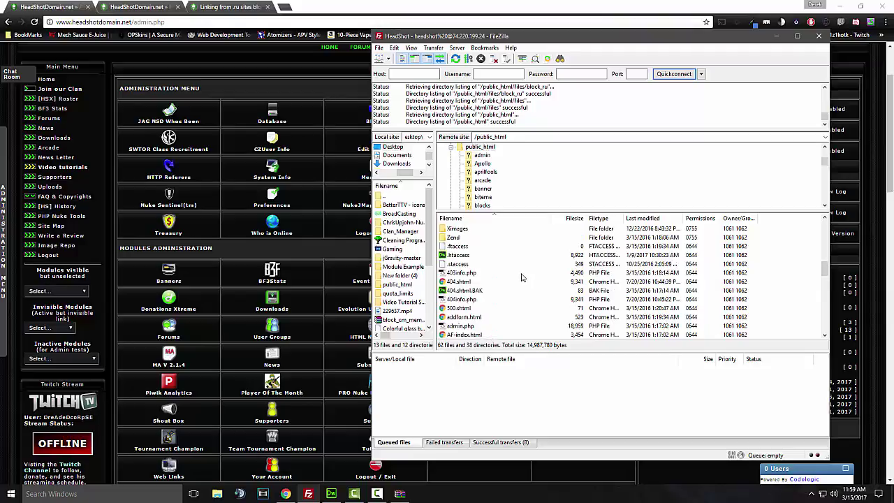
pyautogui.scroll(8, 522, 276)
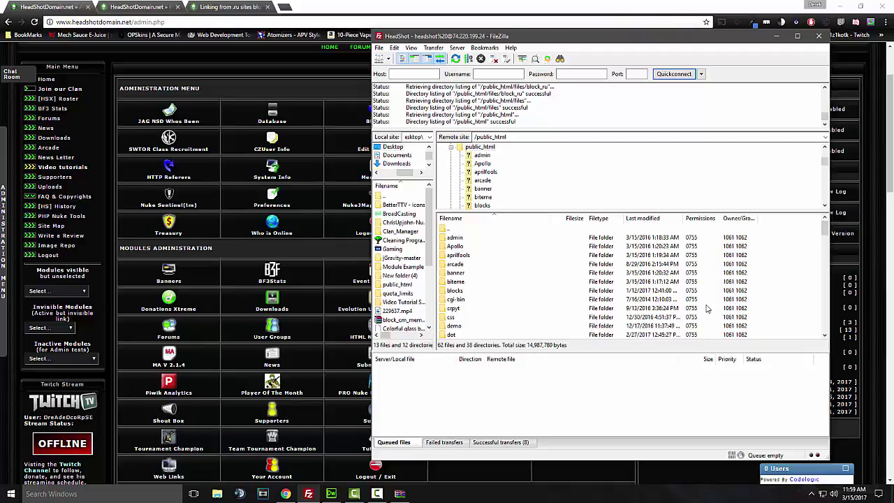
# Step: Return to Chrome, open the Lonestar Modules site in a new tab, and look down its Forum page
pyautogui.click(250, 252)
pyautogui.scroll(2, 522, 275)
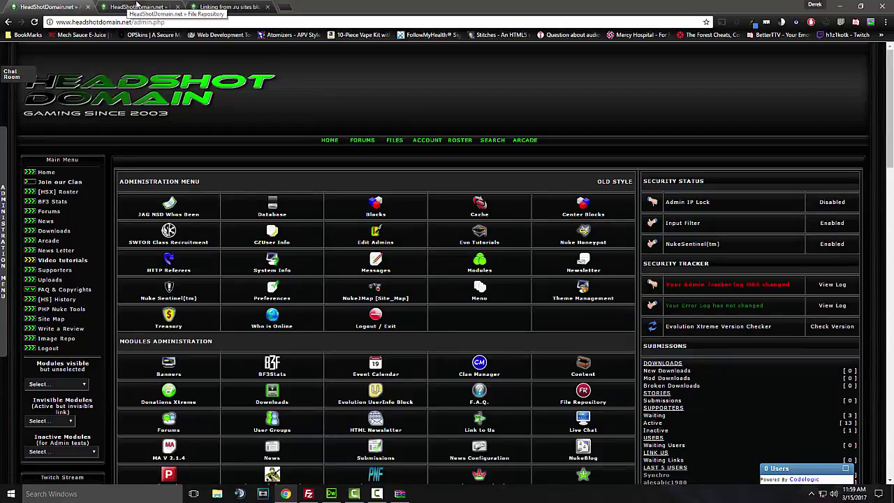
pyautogui.click(284, 7)
pyautogui.click(491, 220)
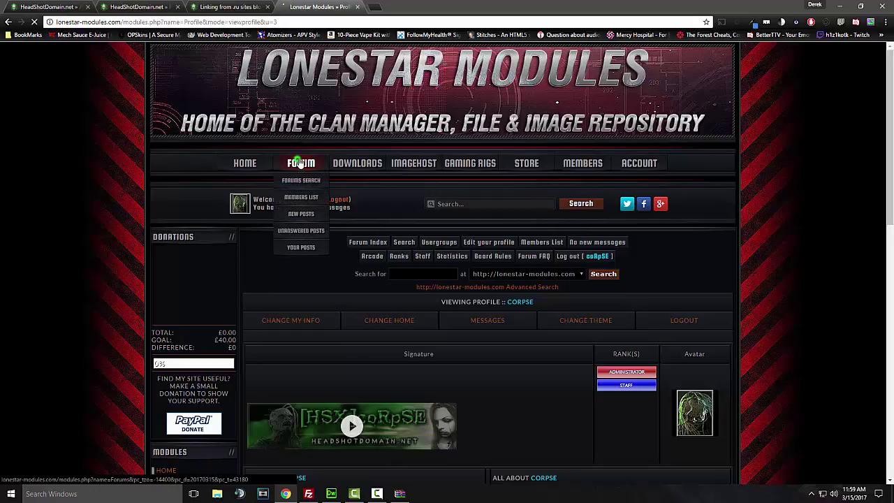
pyautogui.click(300, 161)
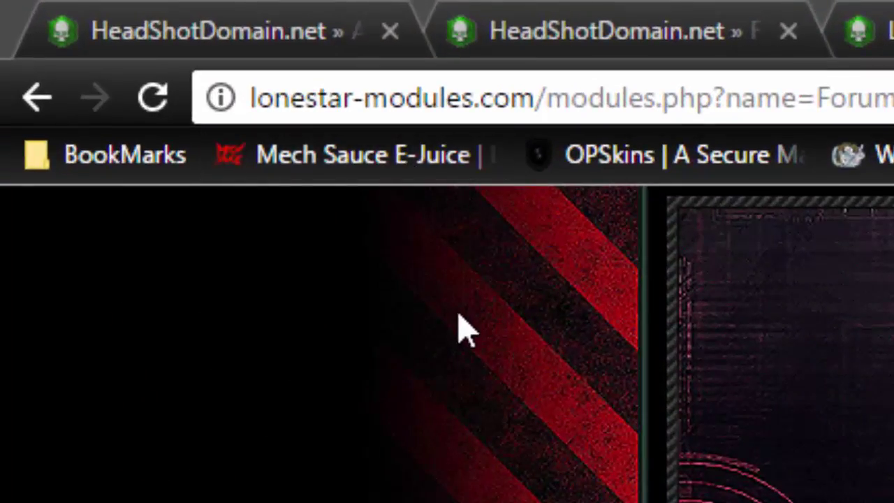
pyautogui.scroll(-10, 718, 418)
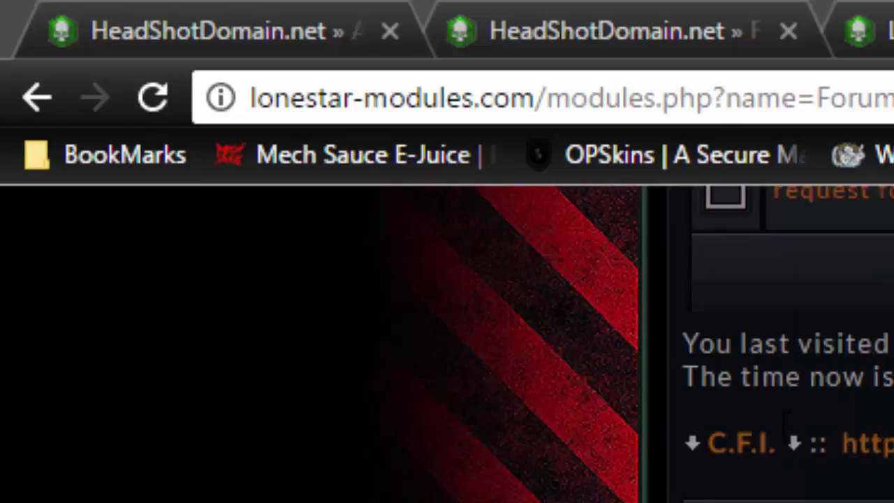